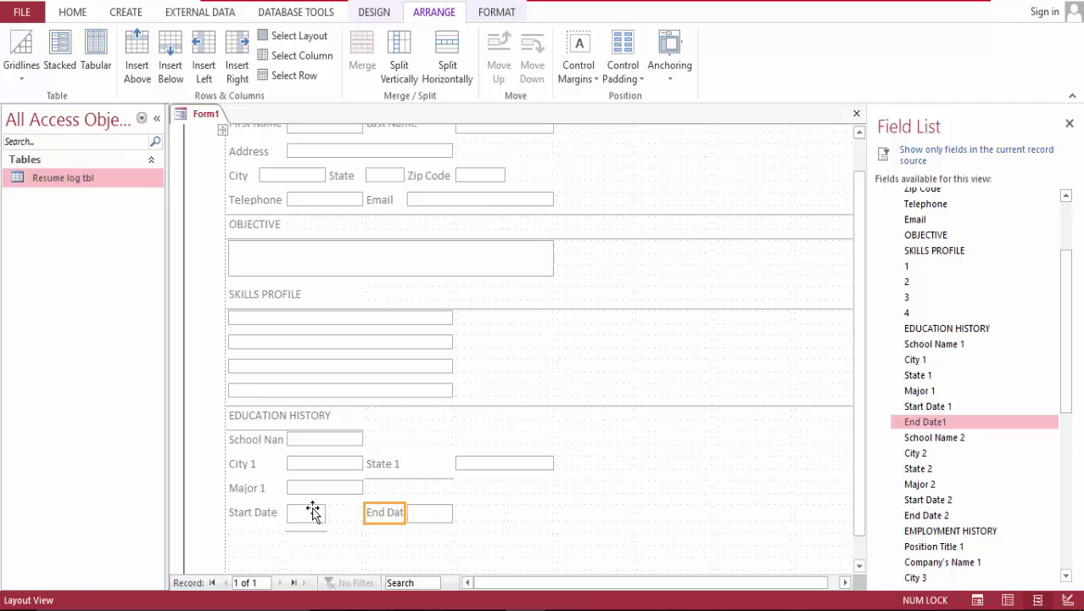
Step: Merge the Start Date text box in the Education History section with the empty cell beside it
ctrl+click(340, 512)
click(367, 50)
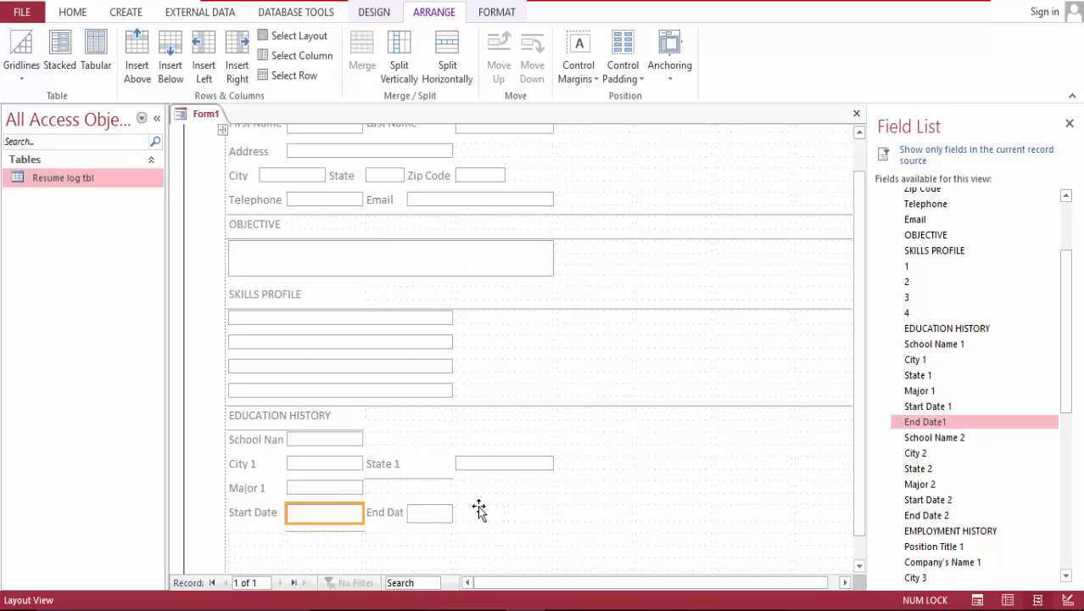
Step: Shift the End Date1 text box one cell to the right, merging both the label and the text box with their adjacent empty cells
drag(438, 514, 479, 513)
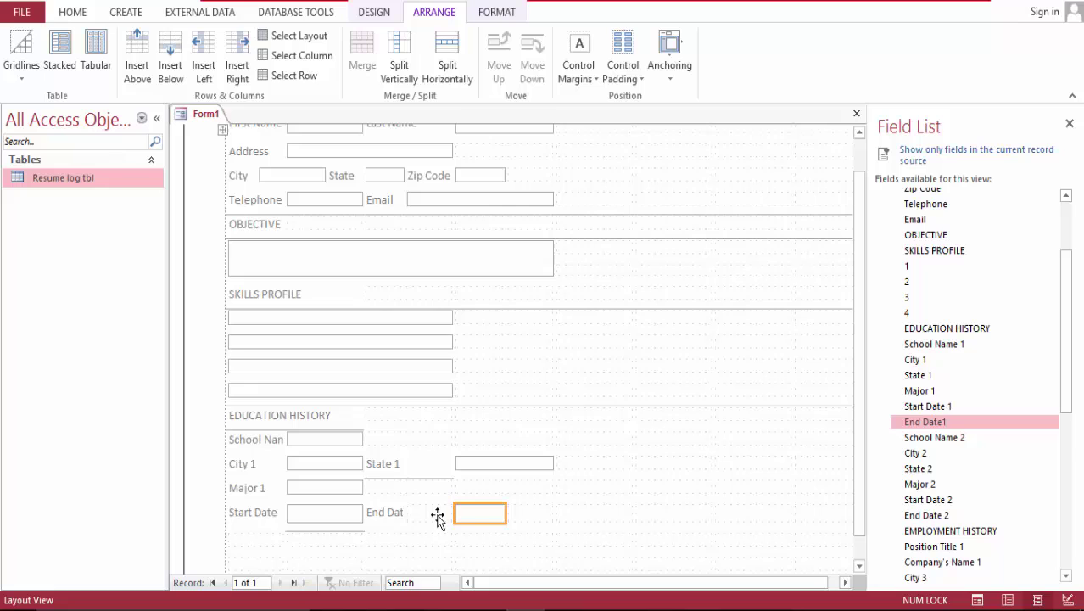
ctrl+click(381, 516)
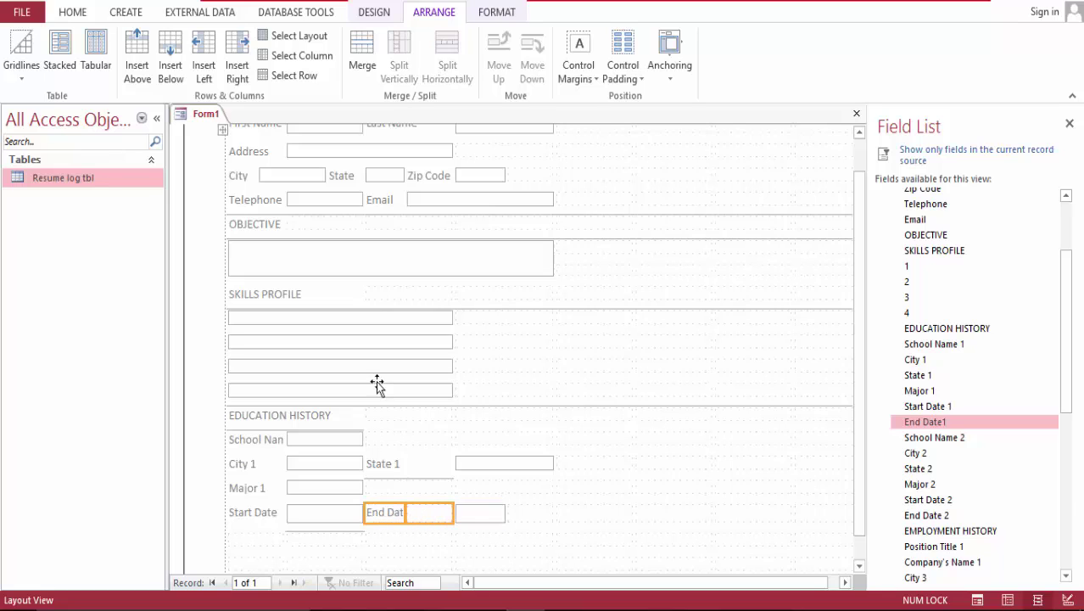
click(362, 52)
click(528, 521)
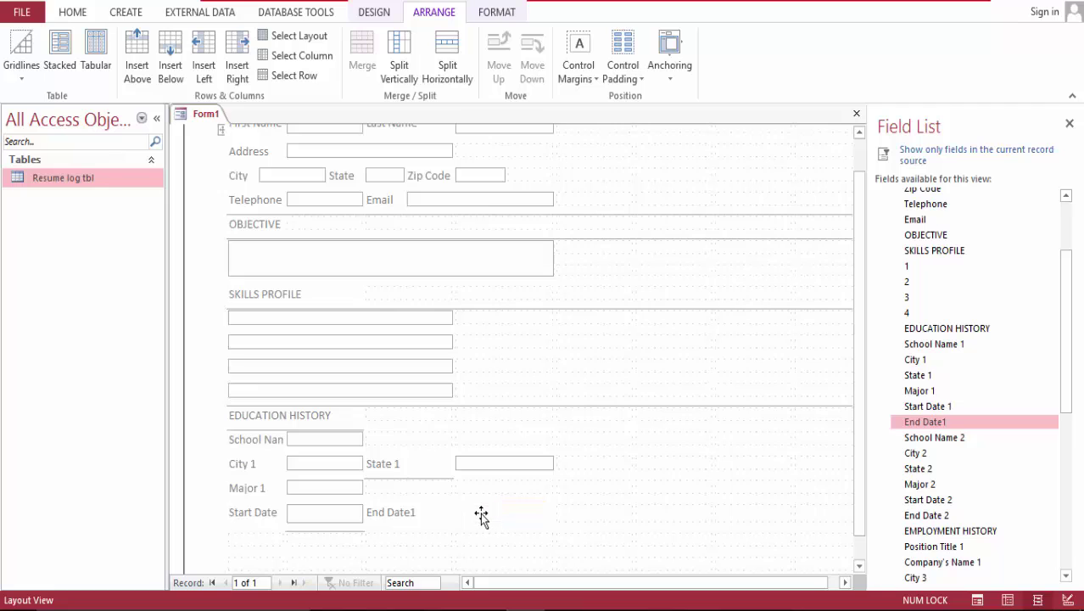
ctrl+click(481, 513)
click(358, 64)
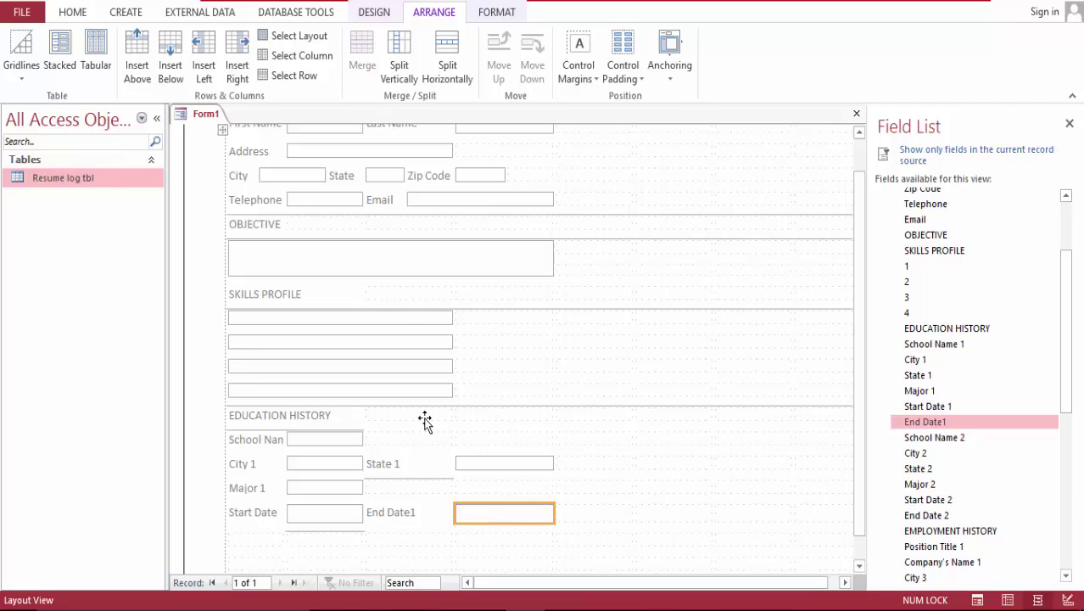
Step: Rename the End Date1 label in the Education History section as End Date
click(412, 510)
double_click(427, 512)
click(427, 512)
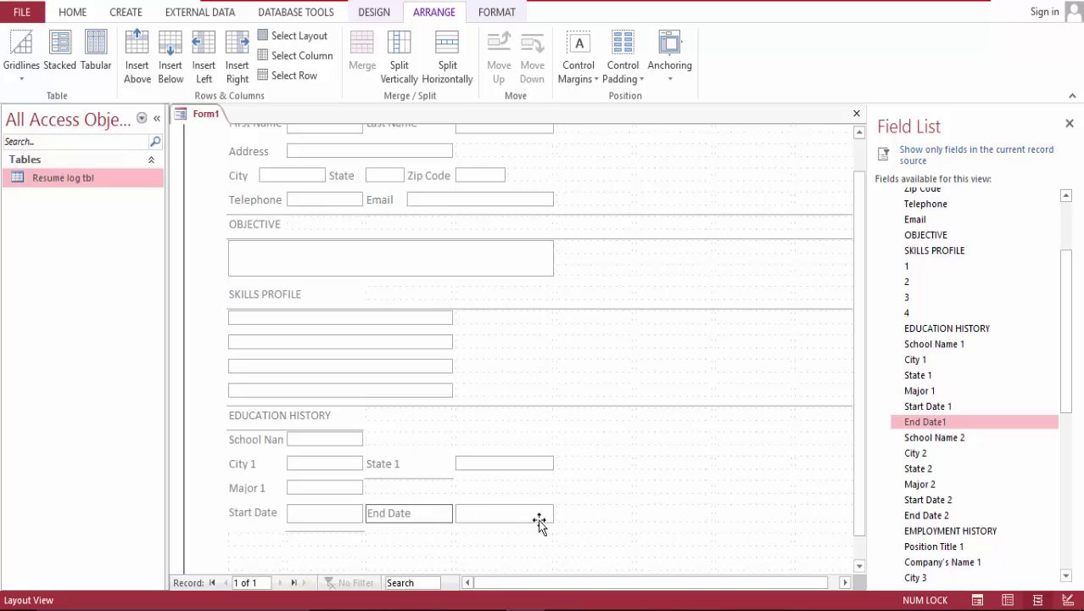
click(622, 517)
Step: Split the End Date label's cell horizontally and widen the label just enough to show its full text
click(409, 522)
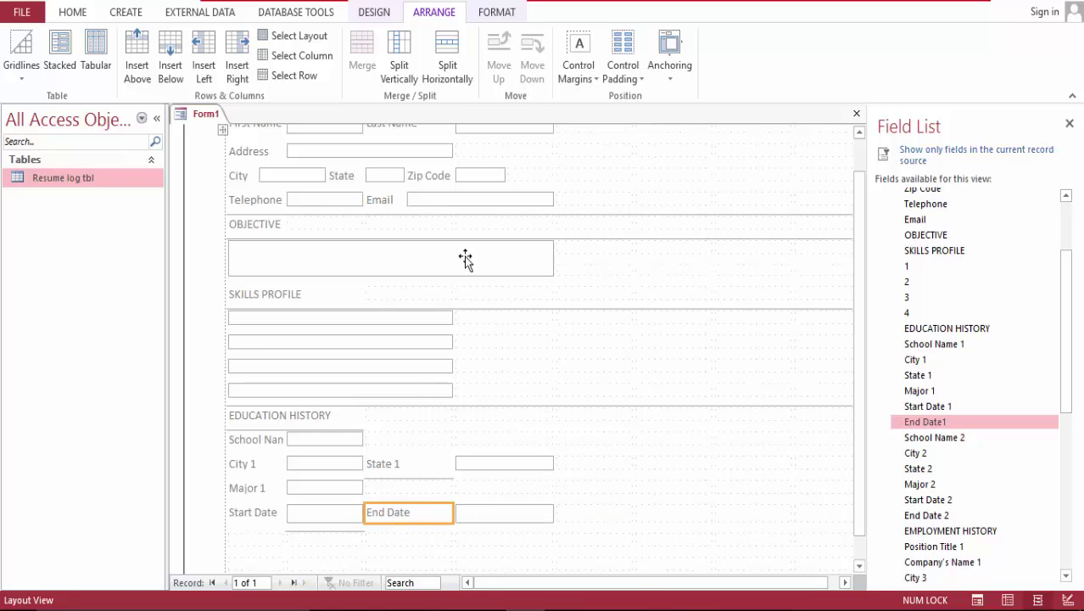
click(443, 63)
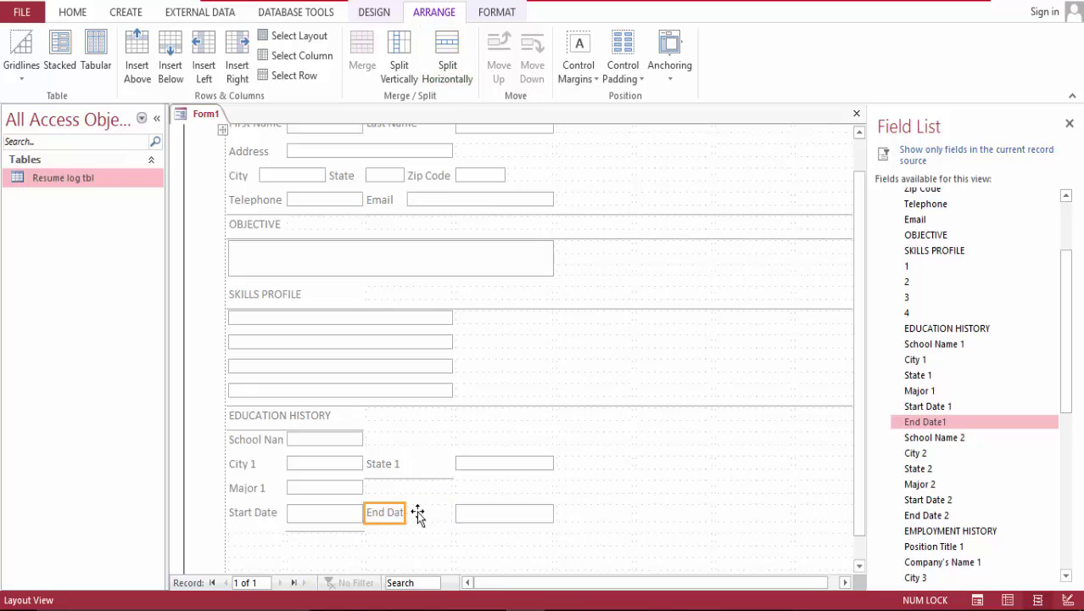
drag(403, 514, 412, 515)
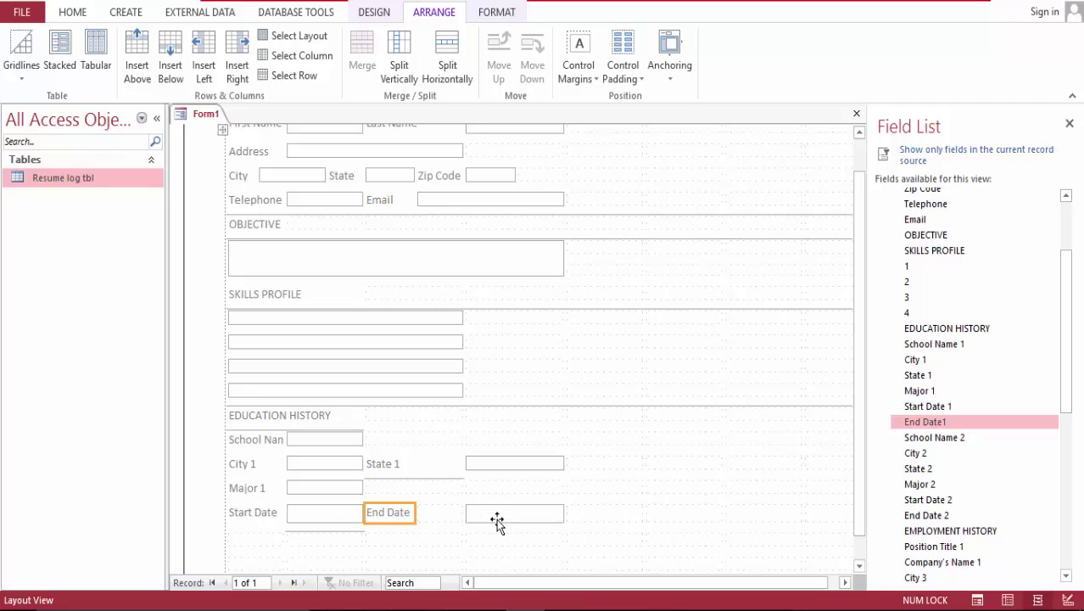
Step: Merge the End Date text box with the freed empty cell before it, and shorten the box by splitting it horizontally
click(438, 514)
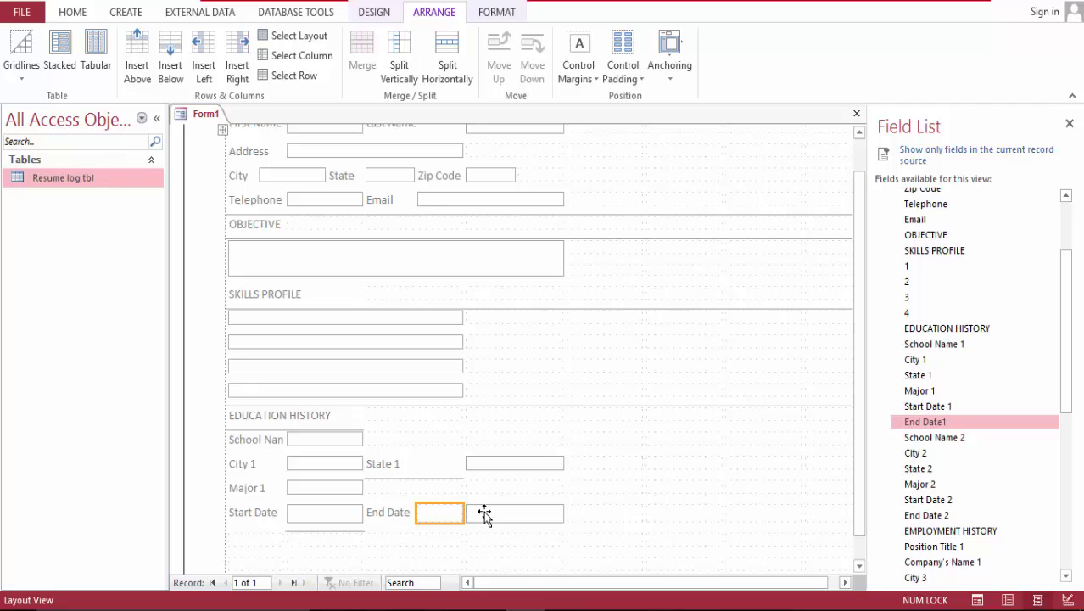
ctrl+click(484, 514)
click(363, 51)
click(647, 516)
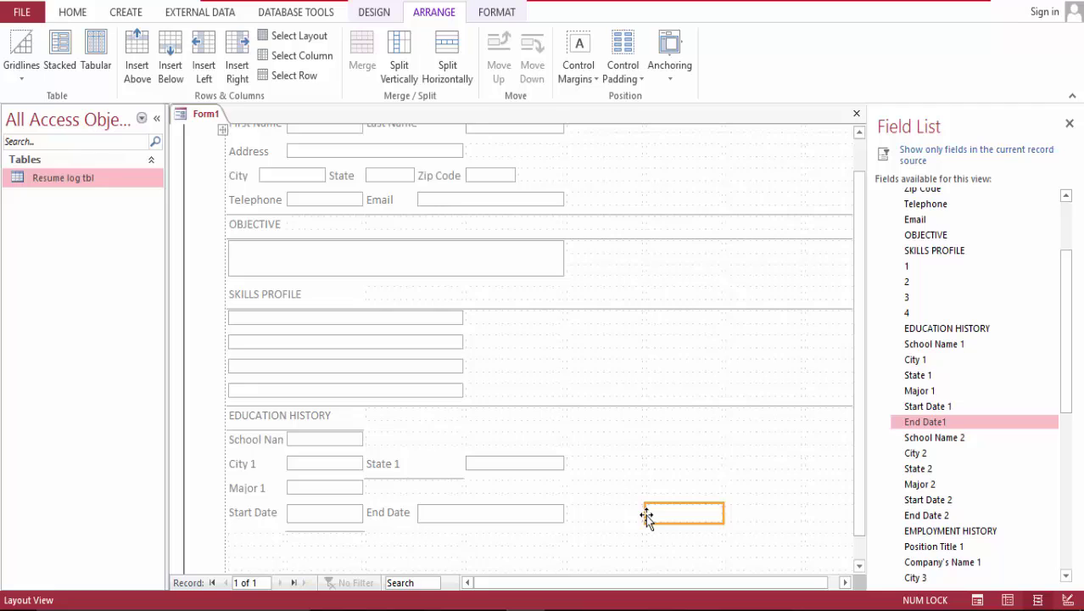
click(528, 520)
click(449, 53)
Step: Insert additional blank rows below the Start Date row at the end of the Education History section
drag(859, 261, 859, 483)
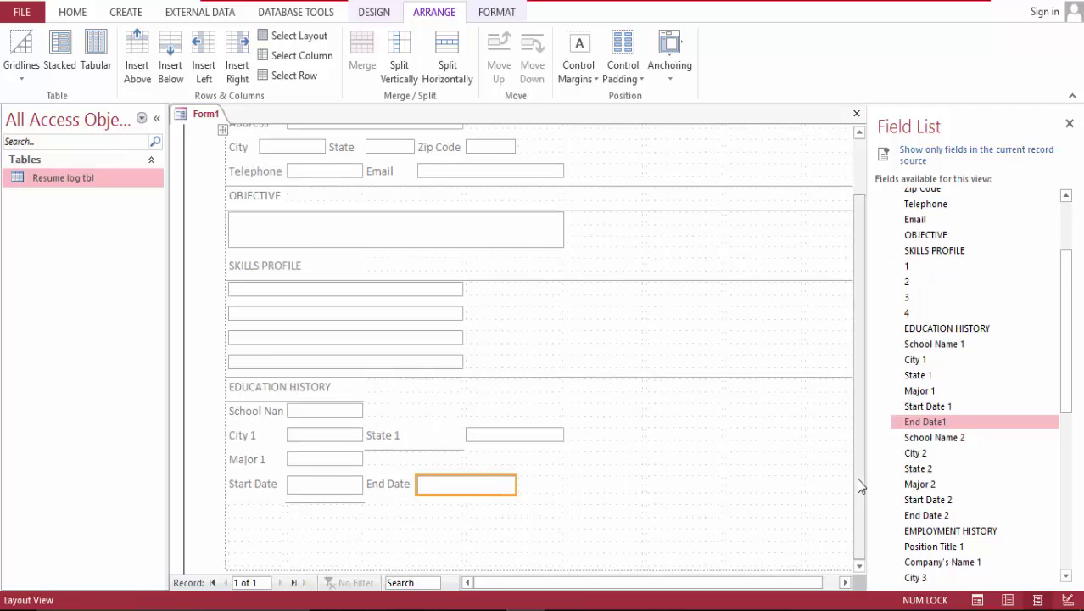
click(247, 482)
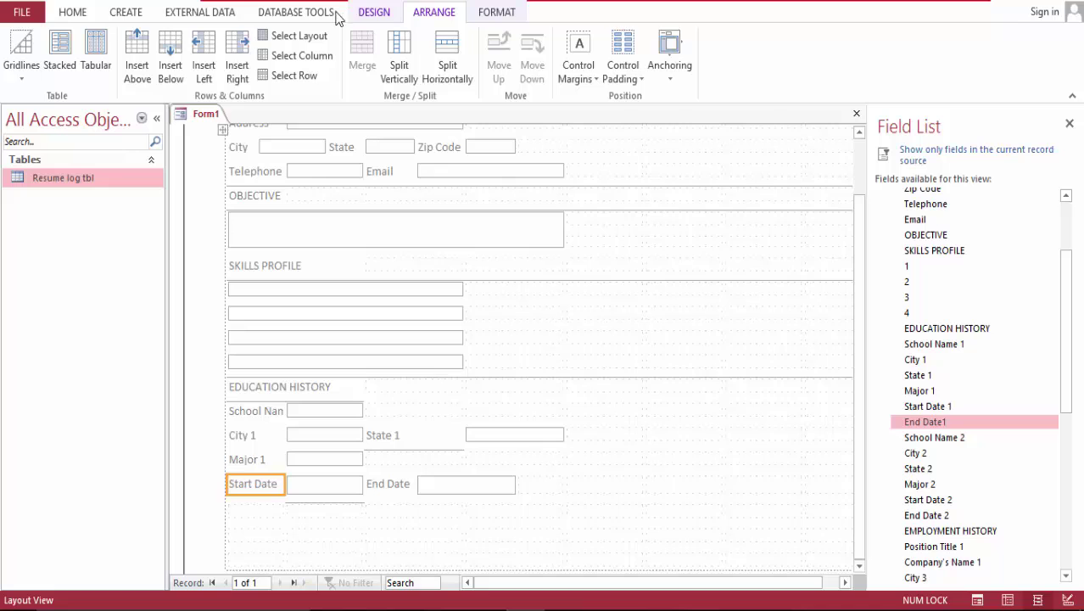
click(170, 54)
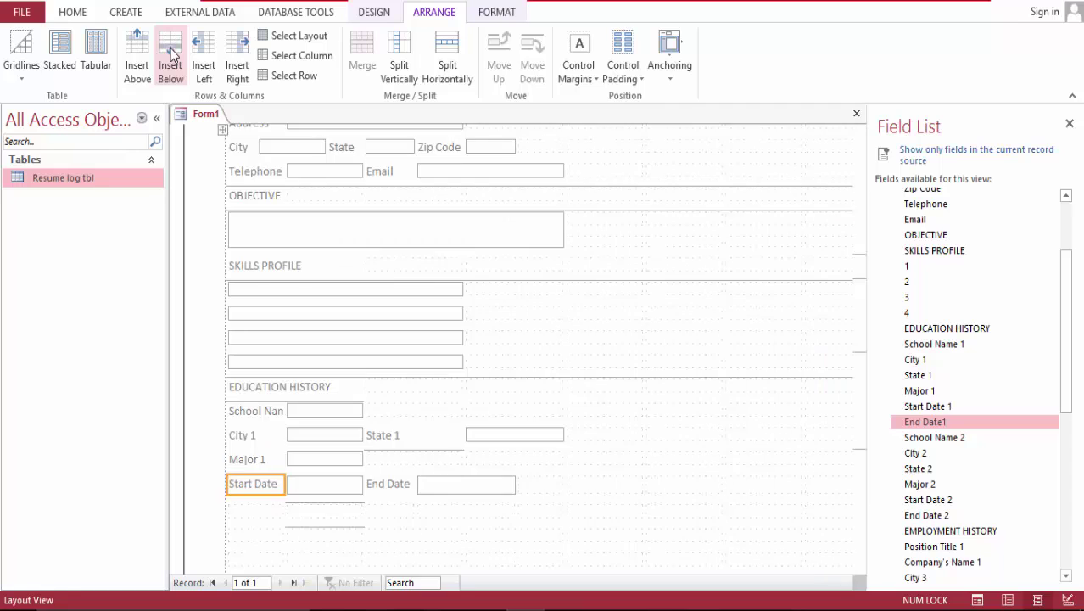
click(244, 514)
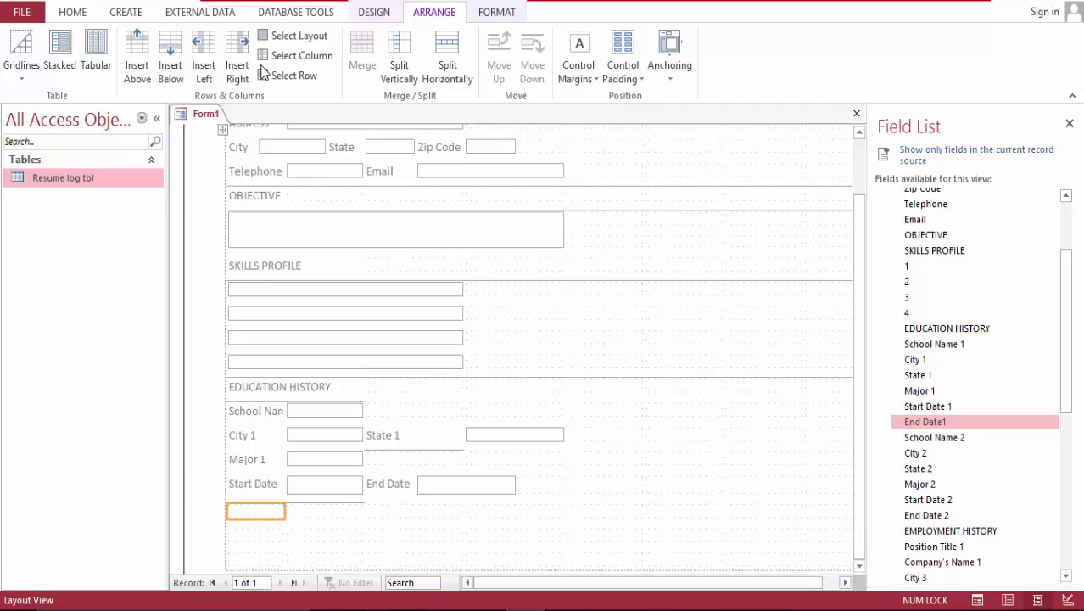
click(174, 55)
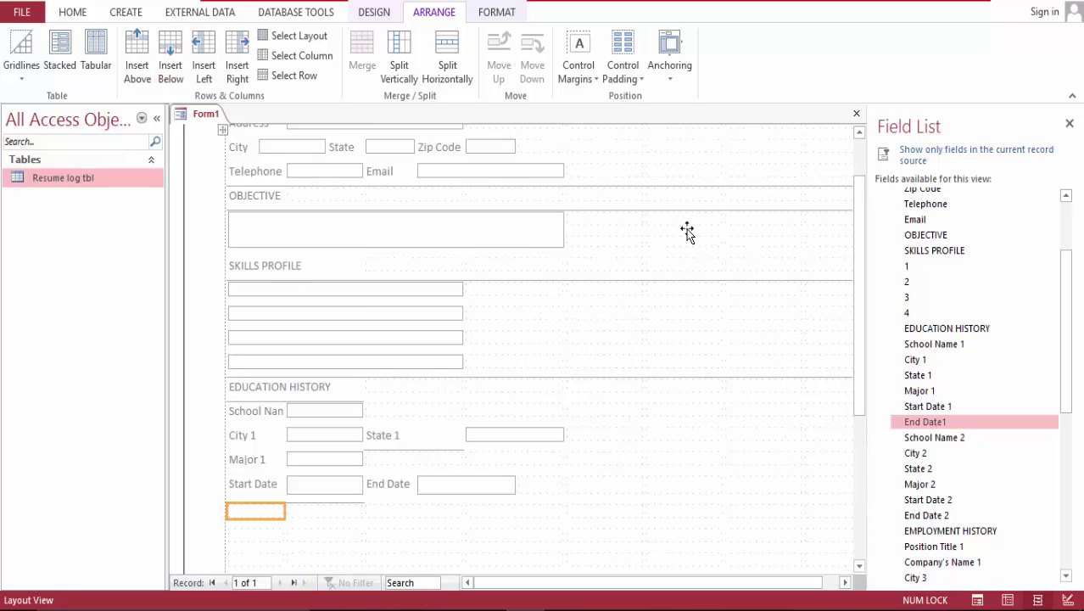
Step: Move the School Name 1 text box one cell to the right in the Education History section
drag(857, 297, 615, 355)
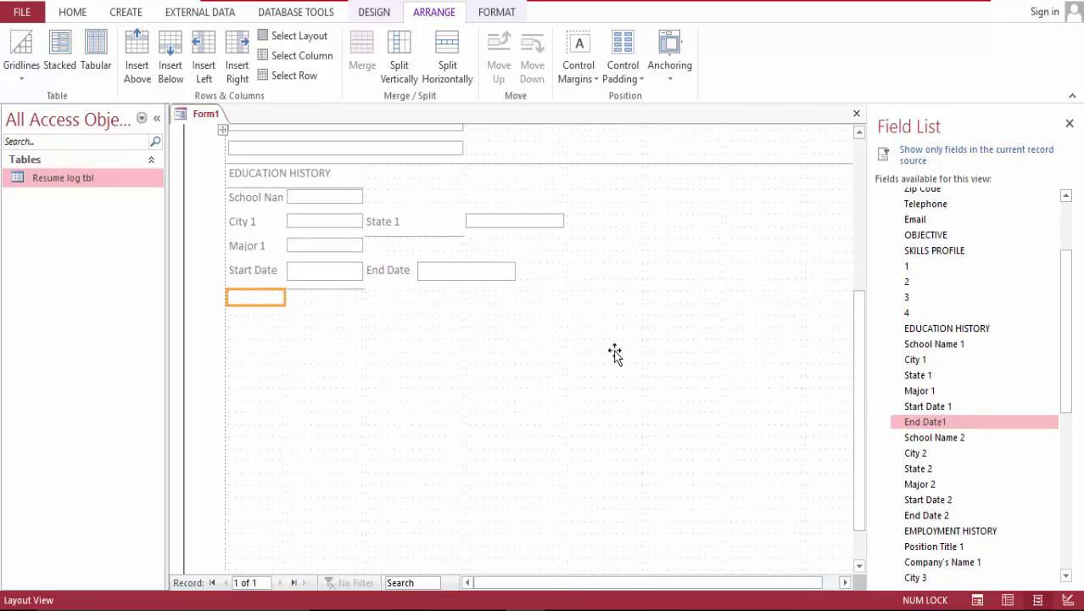
click(267, 197)
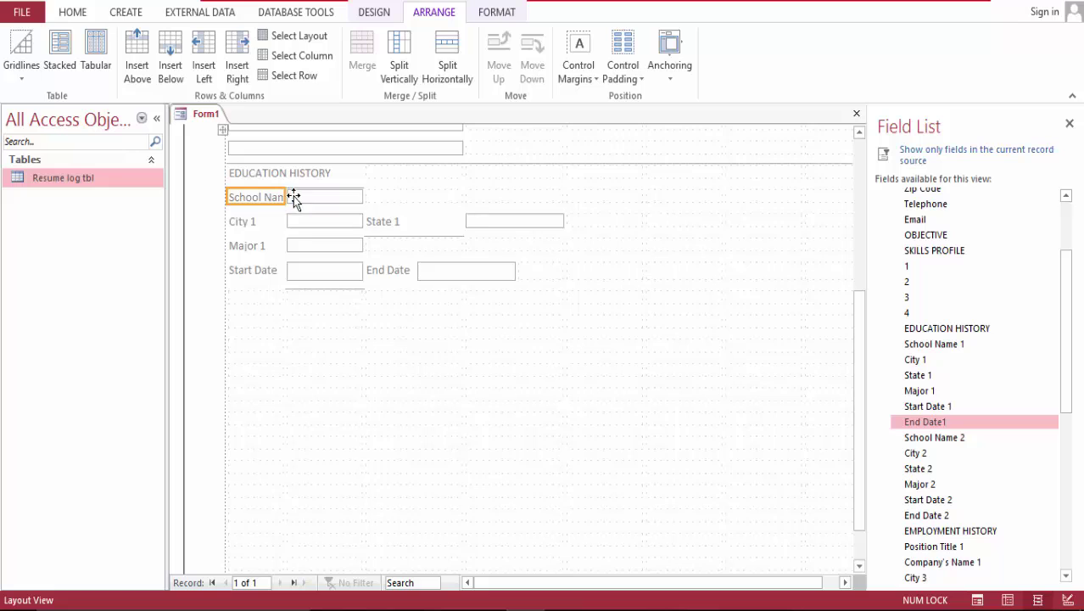
drag(336, 195, 379, 199)
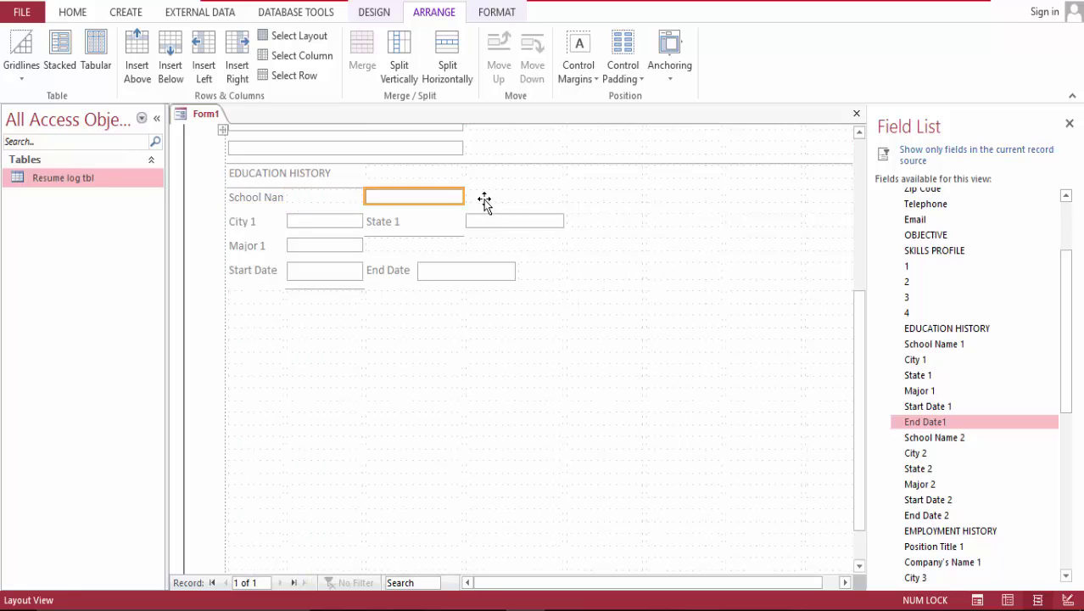
Step: Try to merge the School Name 1 label with the empty cell beside it and shorten its text to School Name
click(322, 197)
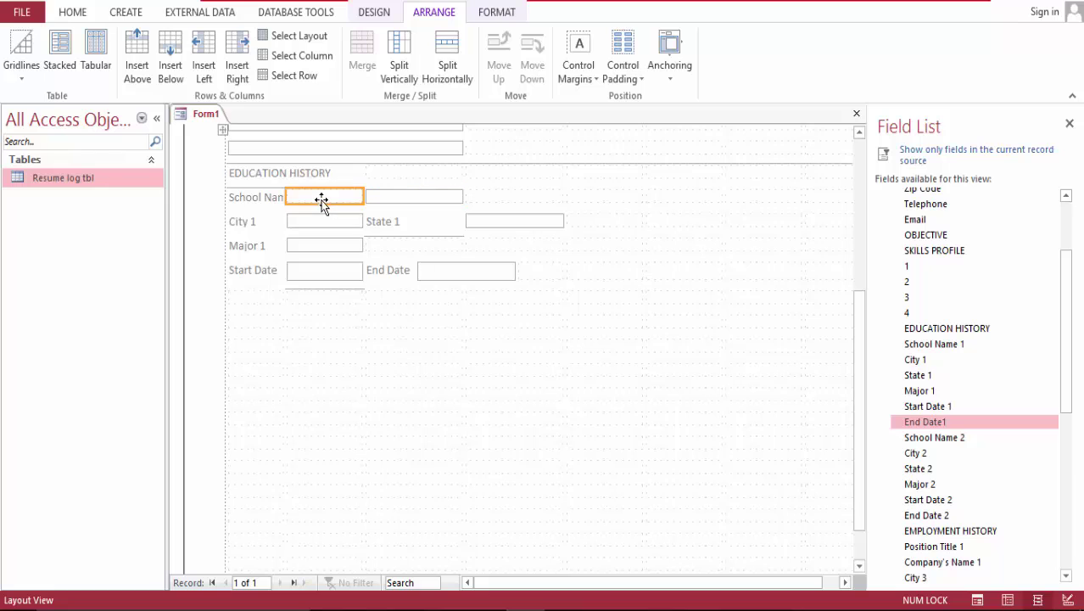
click(247, 200)
ctrl+click(247, 200)
click(363, 51)
double_click(320, 197)
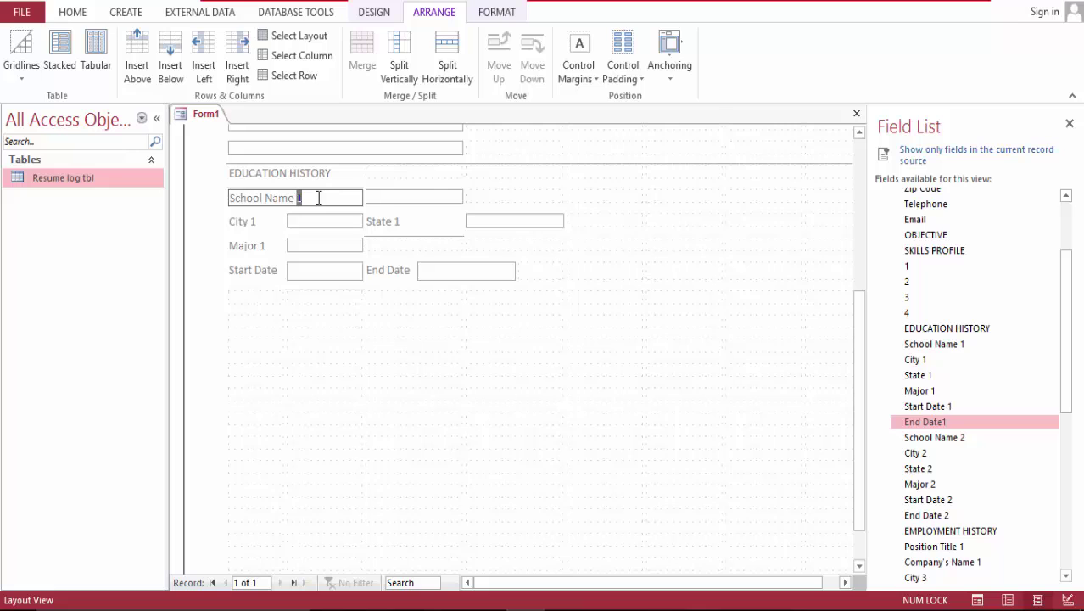
click(450, 66)
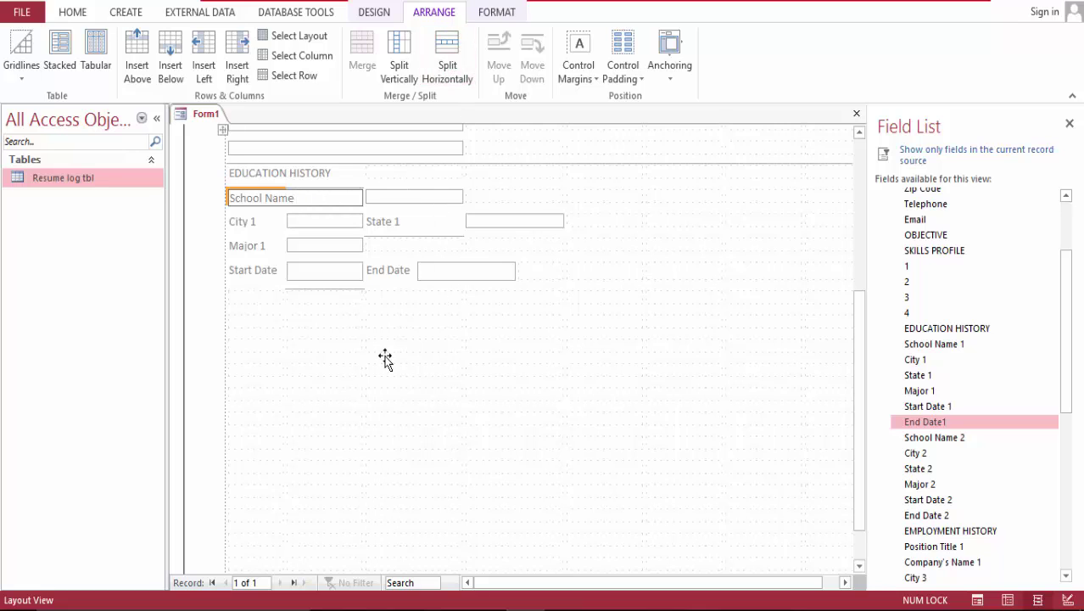
right_click(323, 404)
click(289, 196)
click(289, 197)
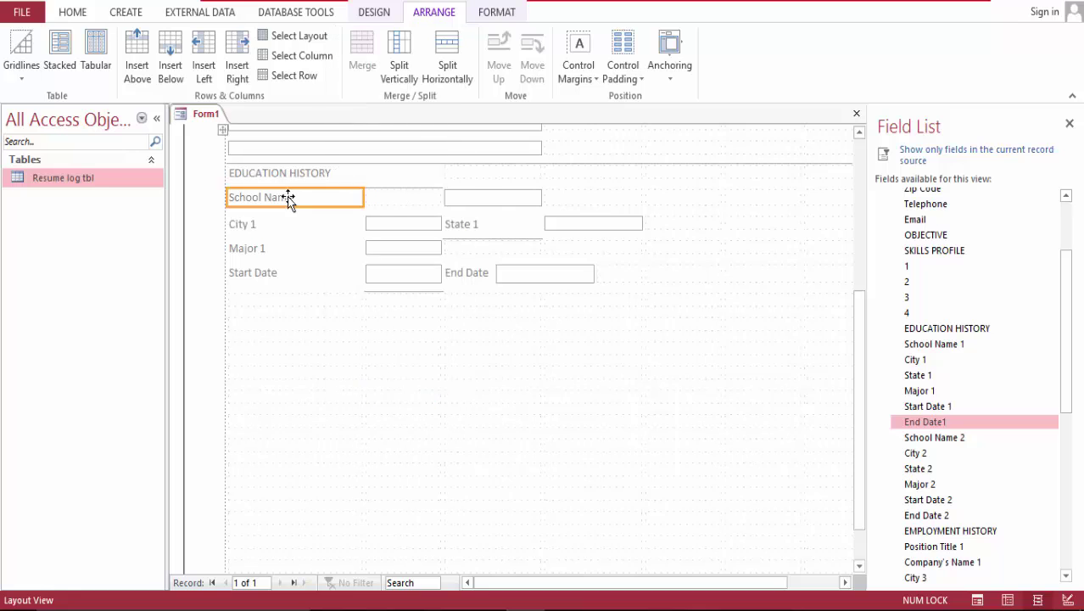
click(443, 54)
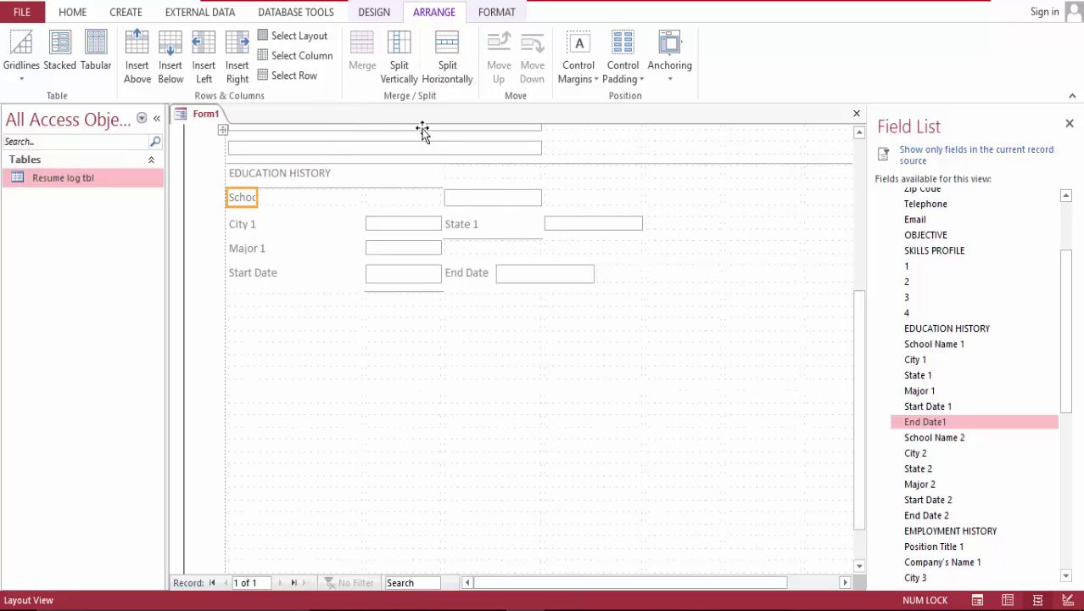
key(ctrl+z)
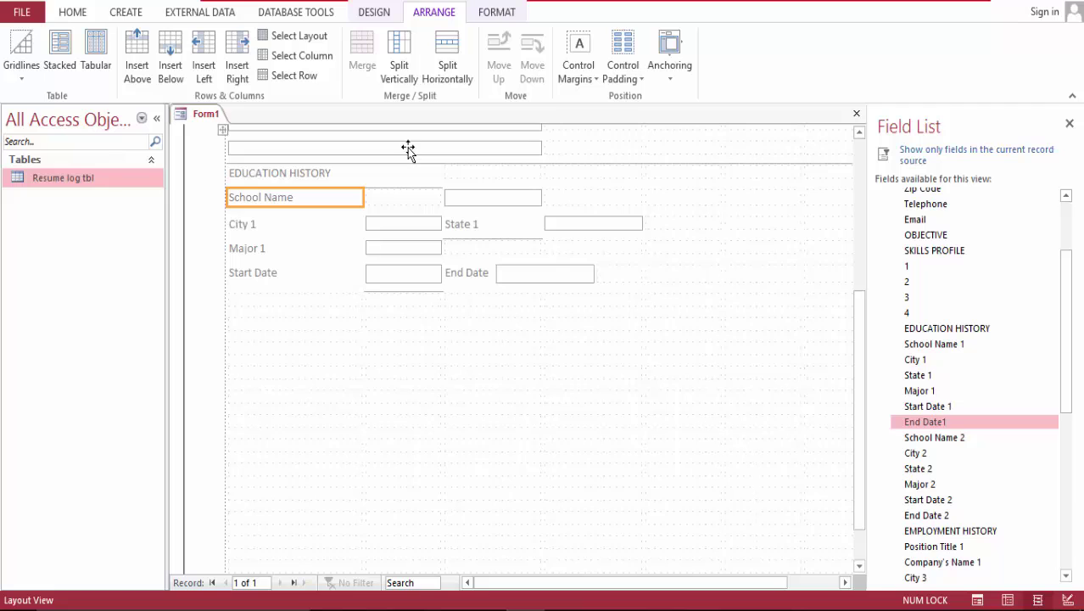
Step: Merge the School Name text box with the empty cell before it, and undo the recent School Name label and text box changes
click(387, 199)
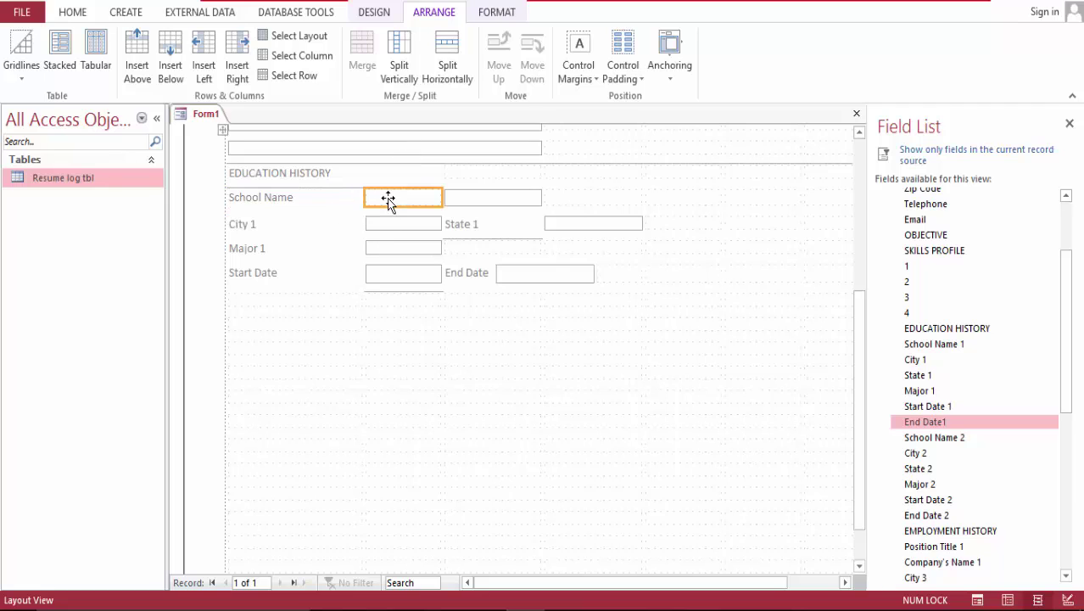
shift+click(465, 198)
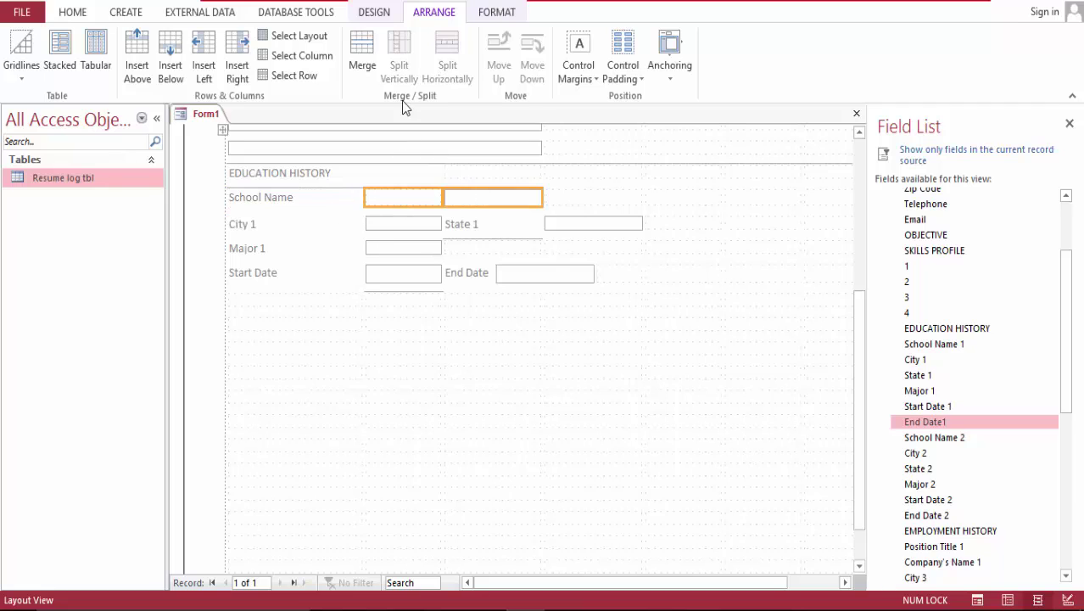
click(363, 53)
click(306, 228)
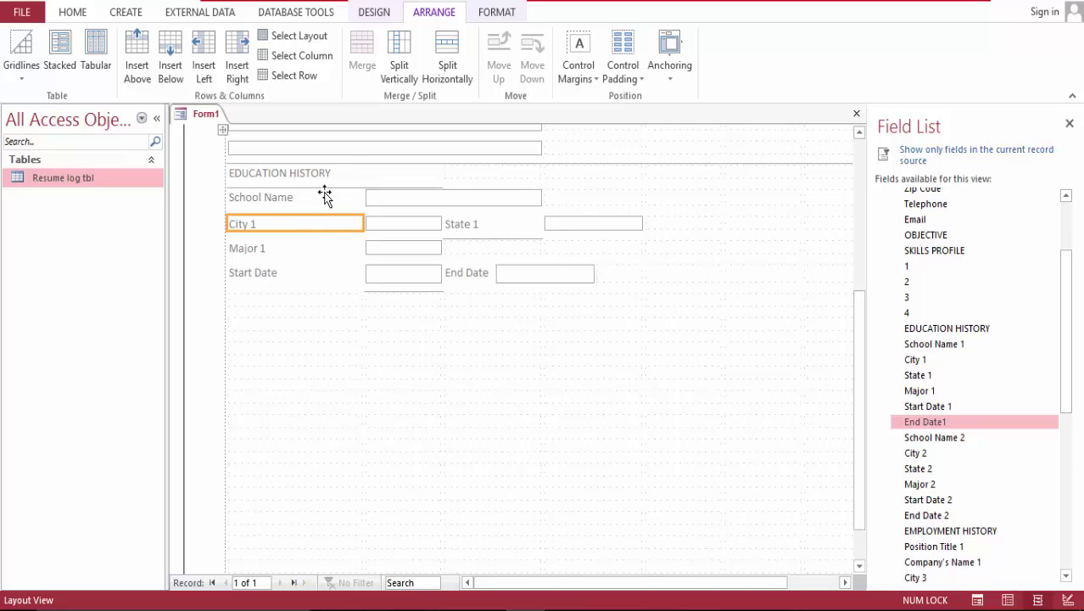
key(shift+Left)
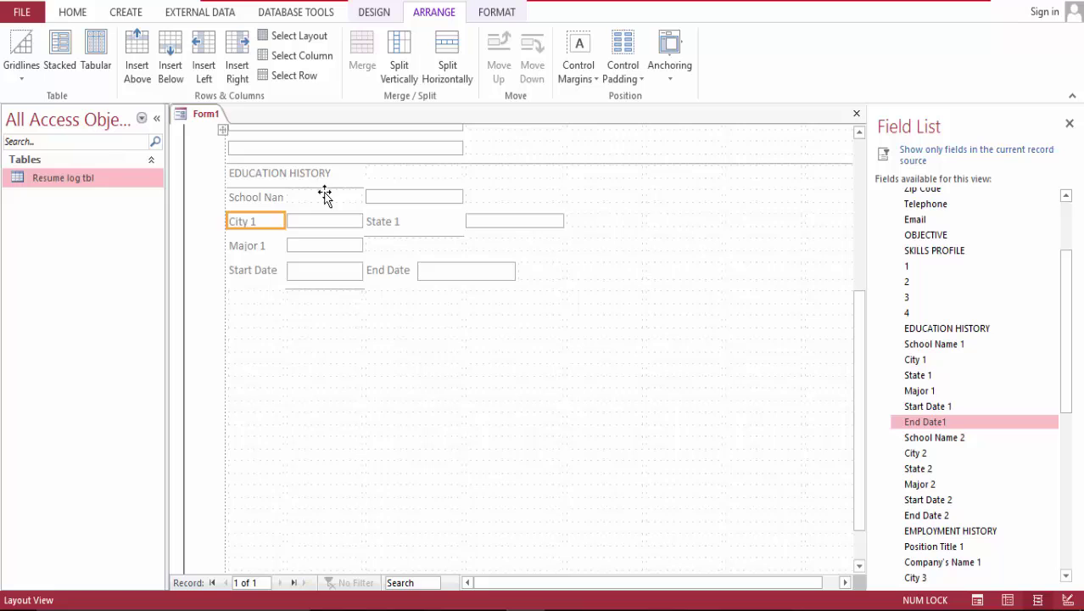
Step: Split the empty cell beside the School Name 1 label horizontally and merge the label with the adjoining half
click(297, 198)
click(446, 65)
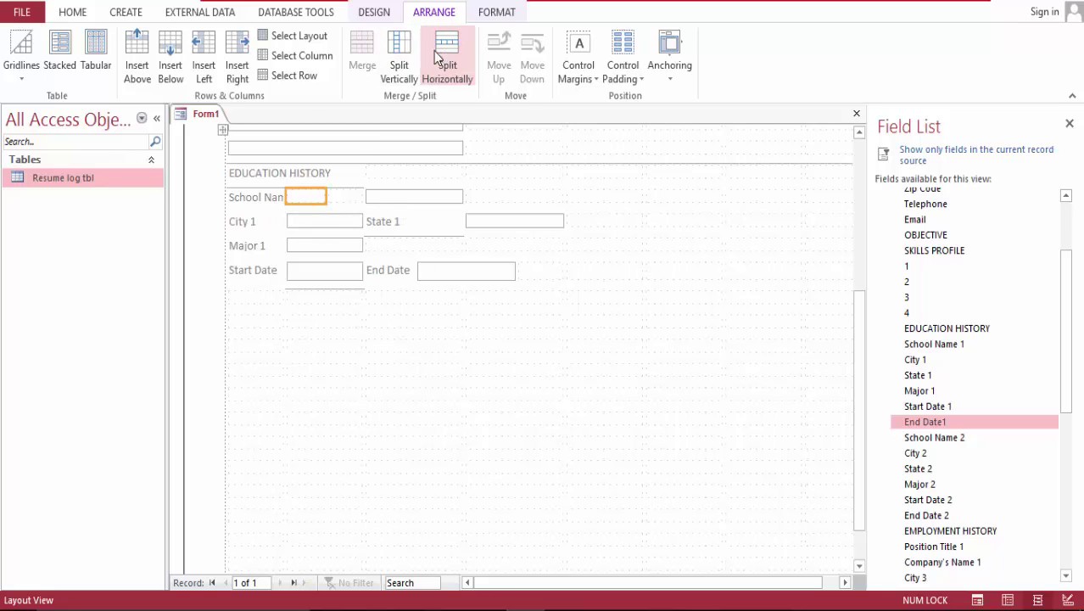
shift+click(258, 198)
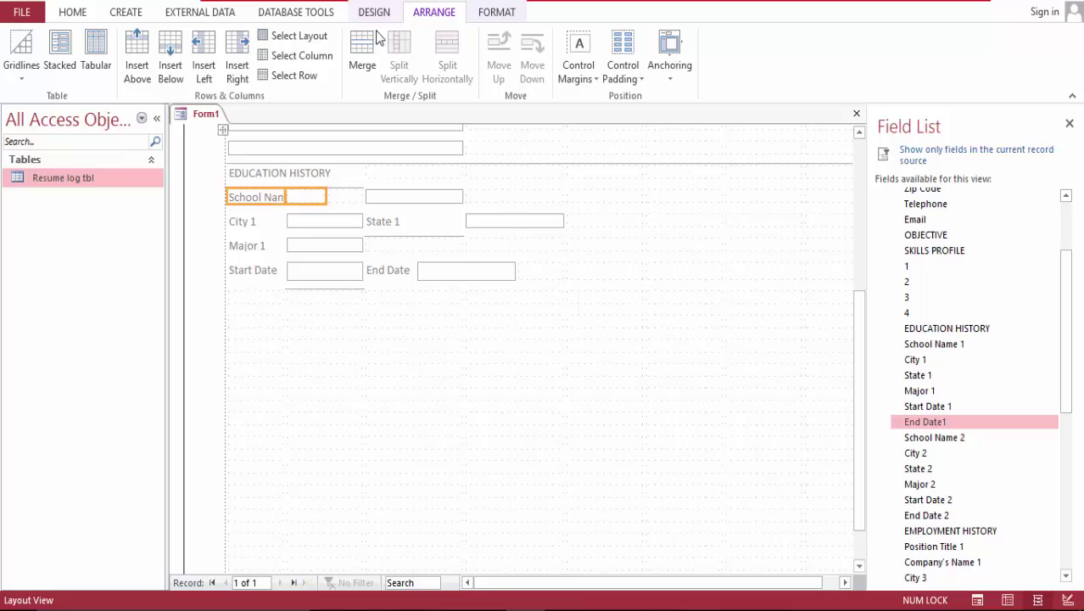
click(362, 55)
Step: Move the School Name 1 text box into the remaining empty half cell and merge it with the cell it vacated
drag(378, 200, 347, 203)
click(389, 199)
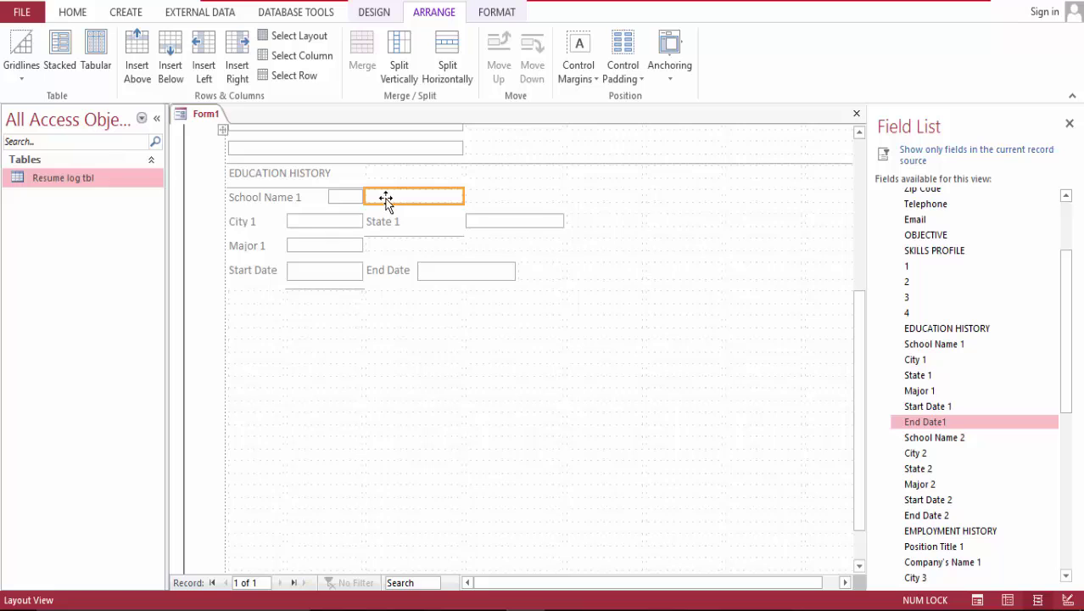
shift+click(349, 200)
click(377, 42)
Step: Remove the 1 from the education labels so they read School Name, City, Major and State
click(312, 197)
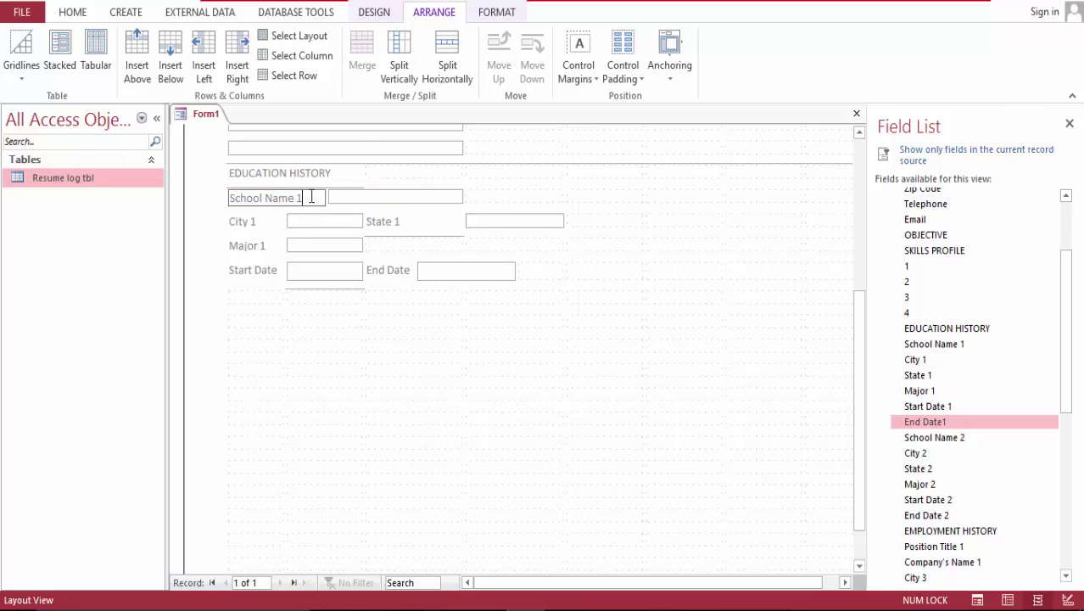
click(260, 223)
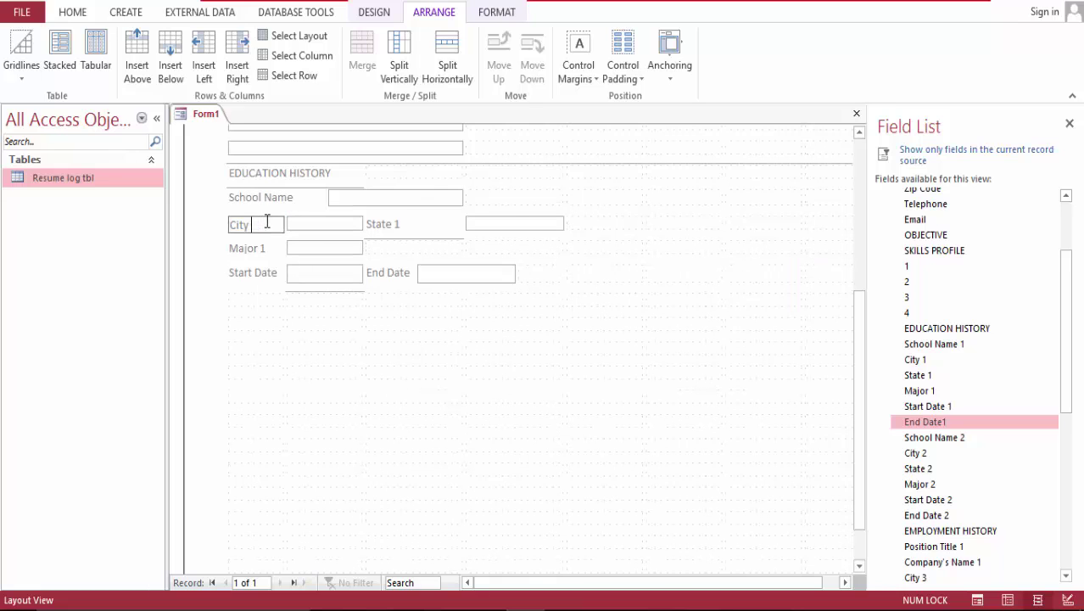
click(270, 251)
double_click(270, 250)
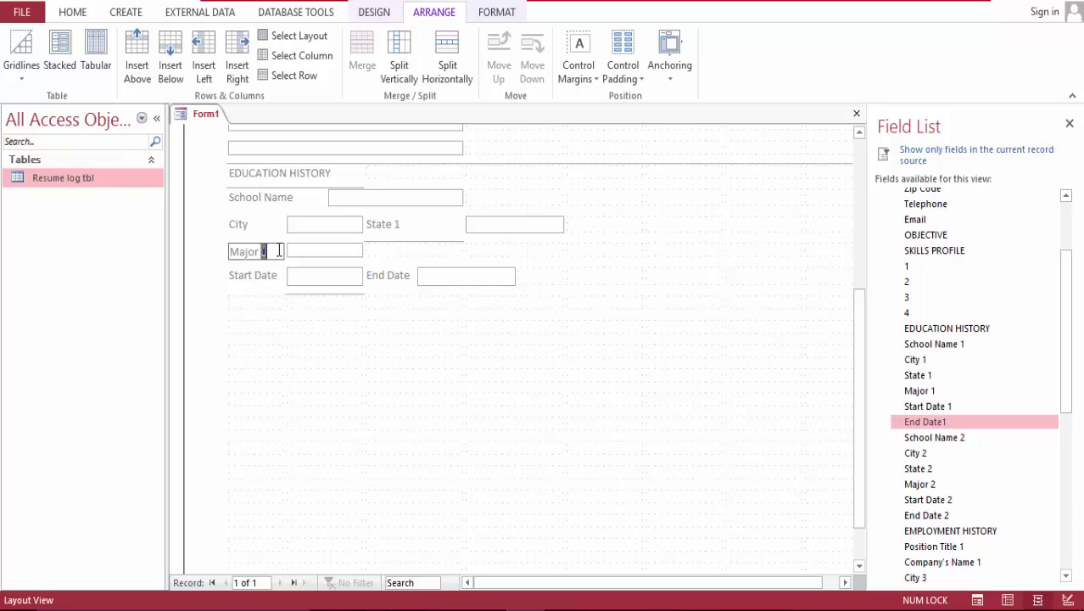
click(278, 305)
double_click(405, 226)
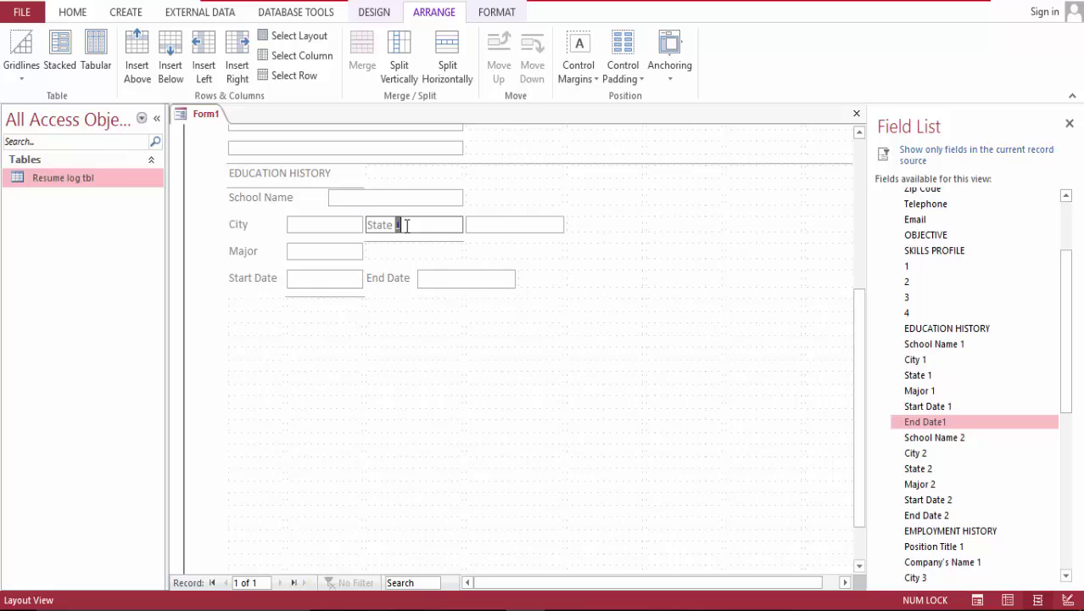
click(386, 331)
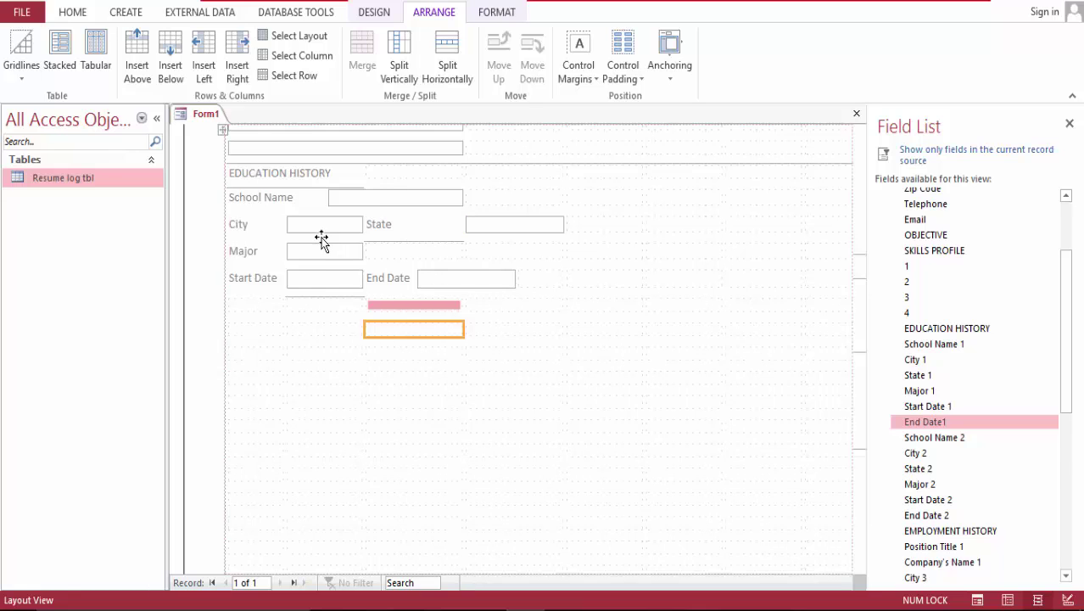
Step: Split the City label cell horizontally to leave an empty half beside it
click(281, 231)
click(455, 48)
click(456, 51)
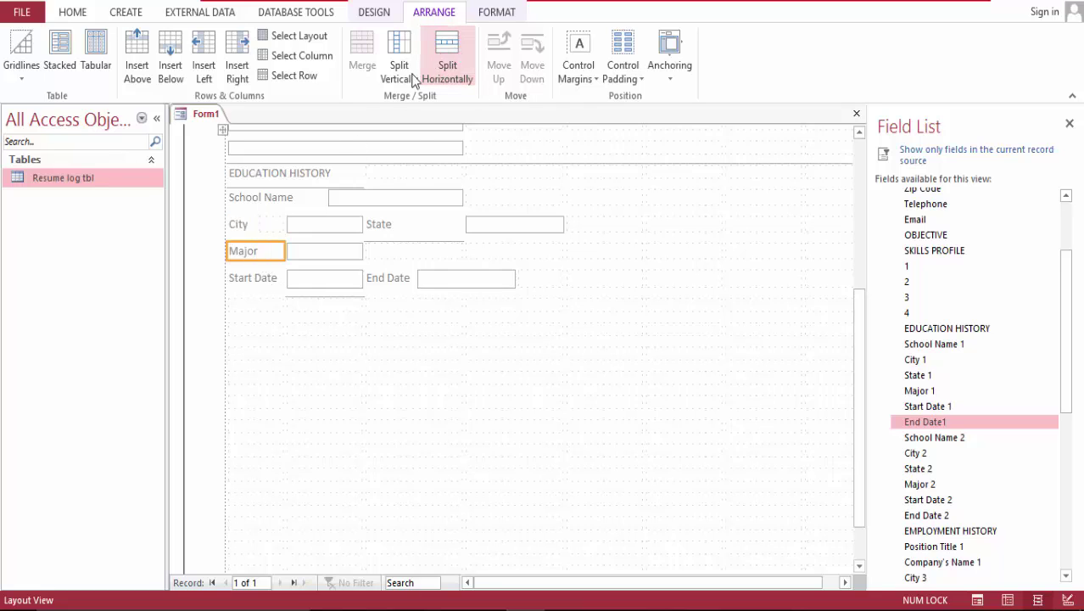
Step: Split the State label cell horizontally and move the State text box into the empty half
click(402, 230)
click(458, 57)
click(442, 224)
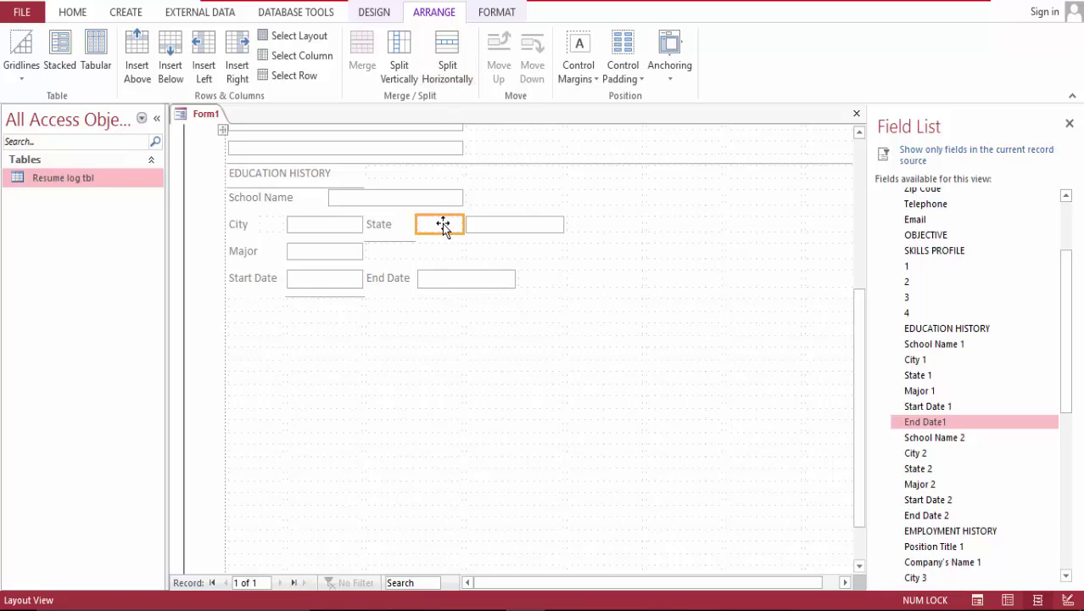
drag(477, 225, 447, 230)
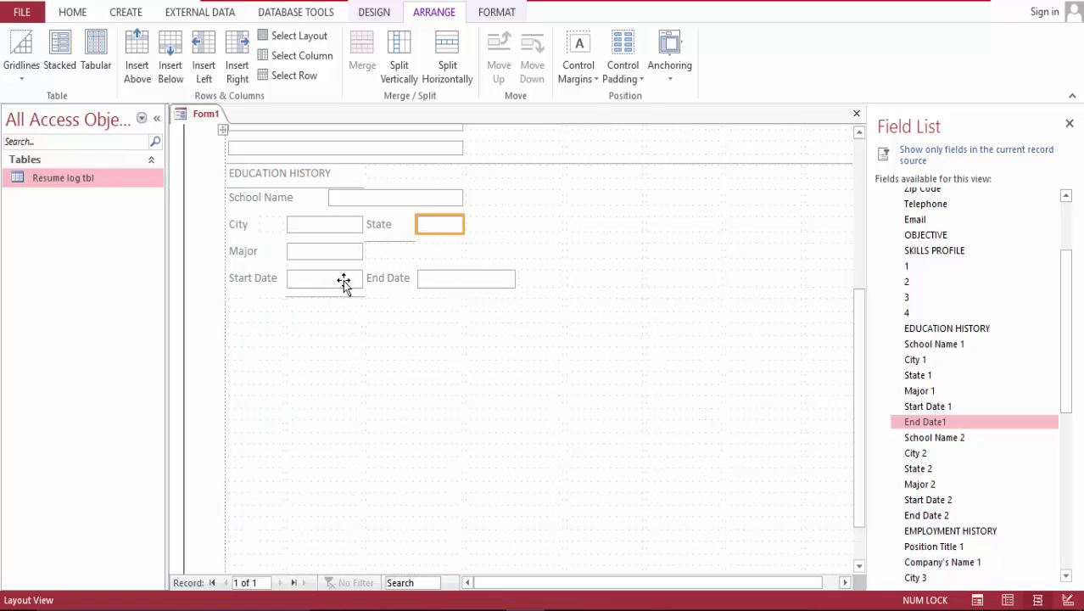
Step: Split the City text box horizontally and merge it with the empty cell beside the City label
click(326, 227)
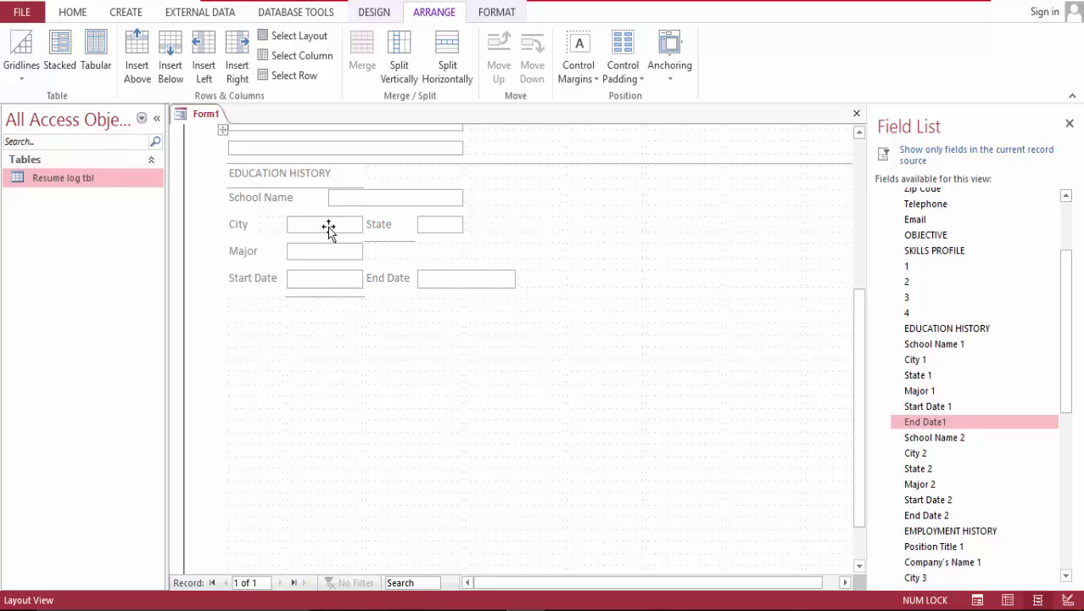
click(454, 56)
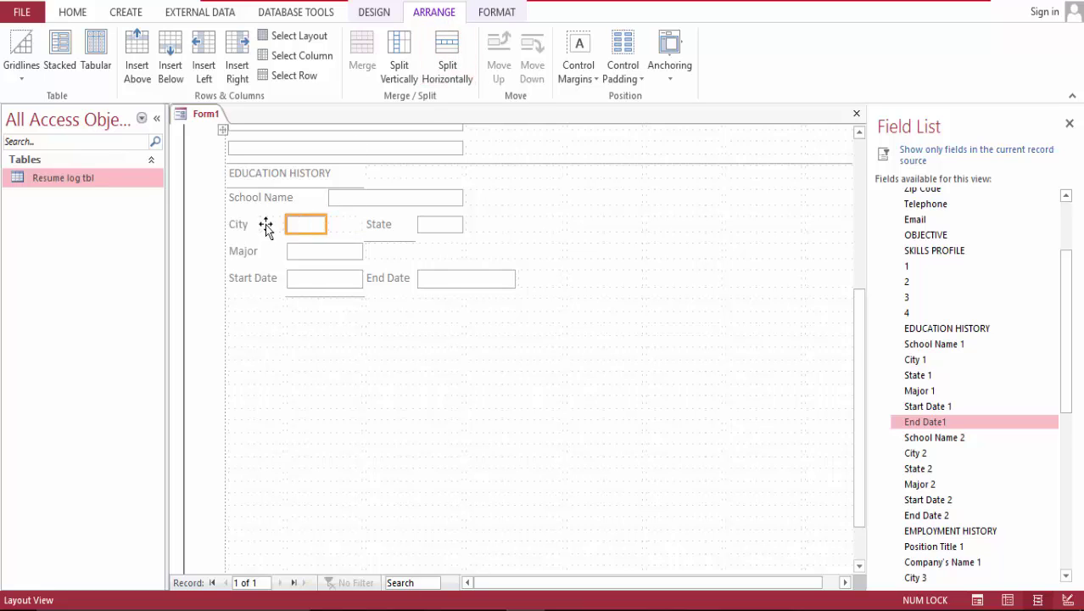
ctrl+click(267, 225)
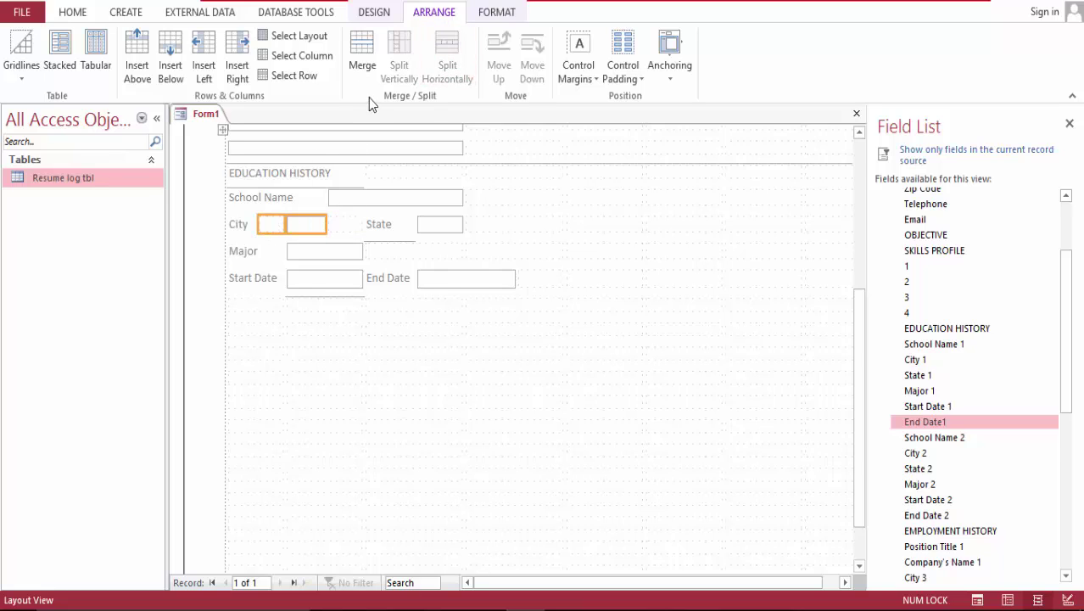
click(358, 54)
Step: Move the State label beside the City text box and the State text box into the cell the label vacated
click(383, 224)
drag(383, 224, 358, 228)
drag(429, 225, 407, 228)
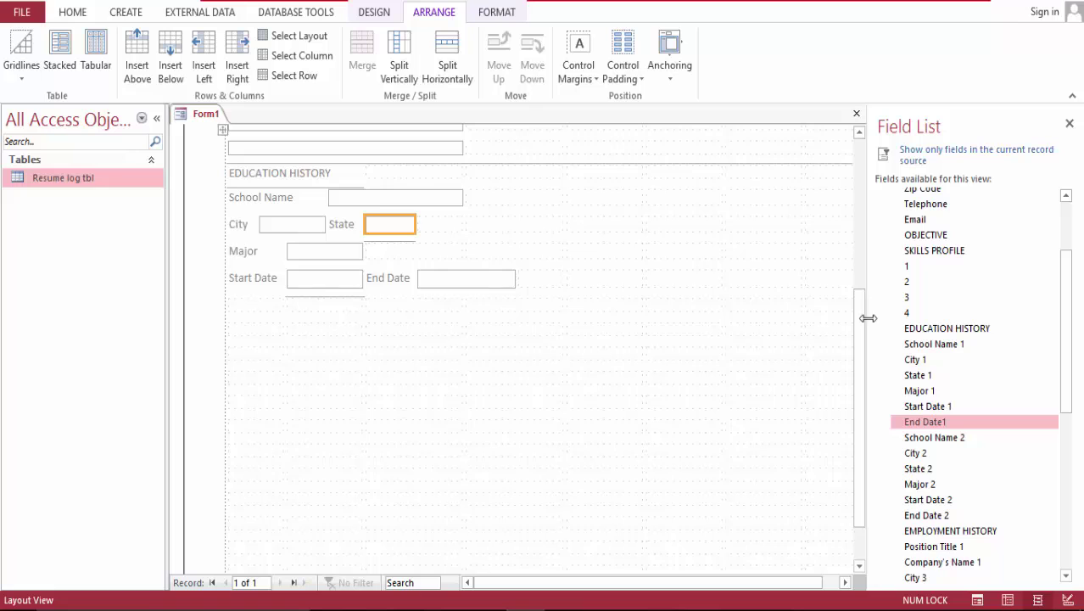
Step: Add the School Name 2, City 2, State 2, Major 2, Start Date 2 and End Date 2 fields below the first school's rows
mouse_move(859, 326)
mouse_down()
mouse_move(859, 314)
mouse_move(865, 343)
mouse_up()
drag(945, 441, 261, 291)
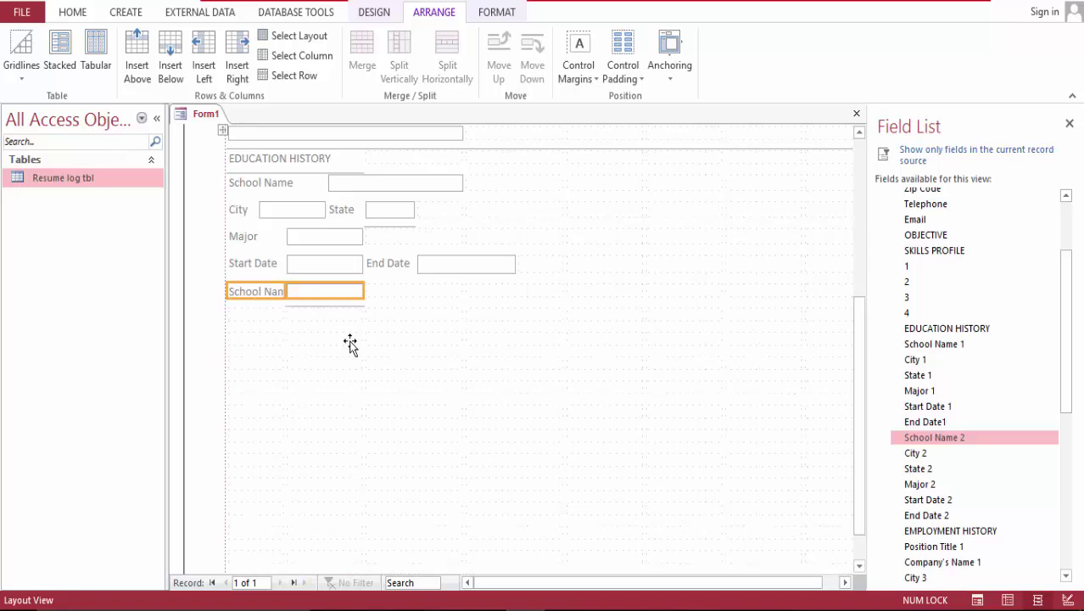
drag(919, 456, 265, 315)
drag(927, 468, 412, 320)
drag(913, 489, 256, 343)
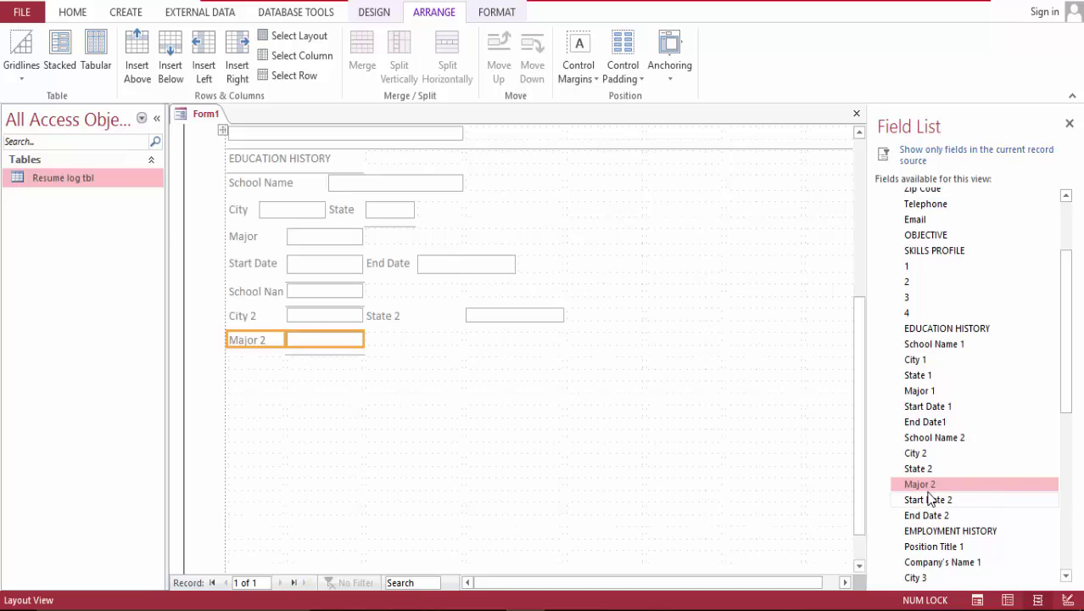
drag(925, 500, 252, 365)
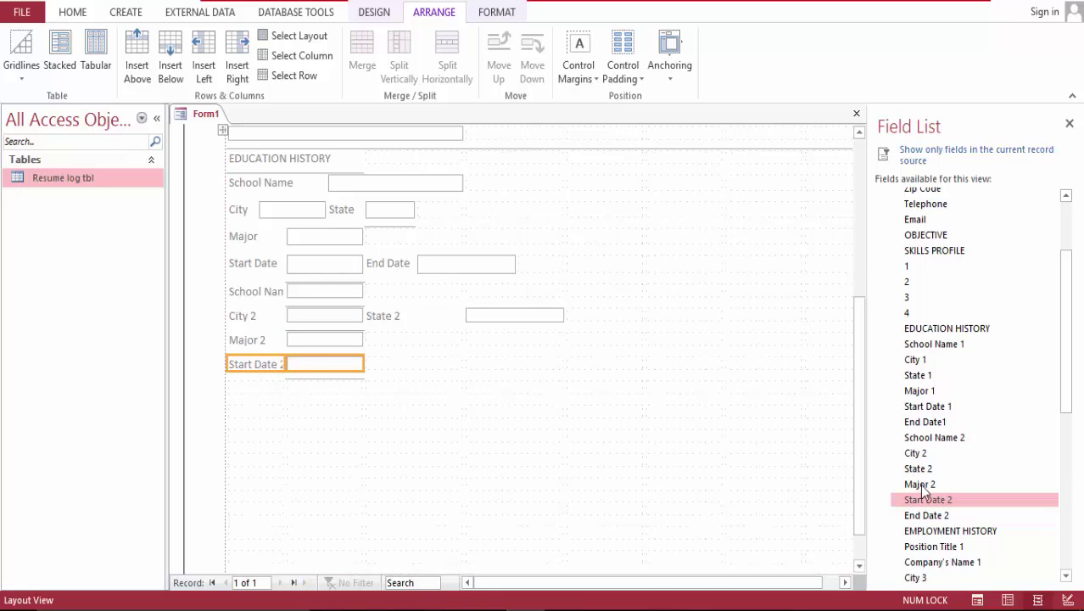
drag(681, 421, 421, 367)
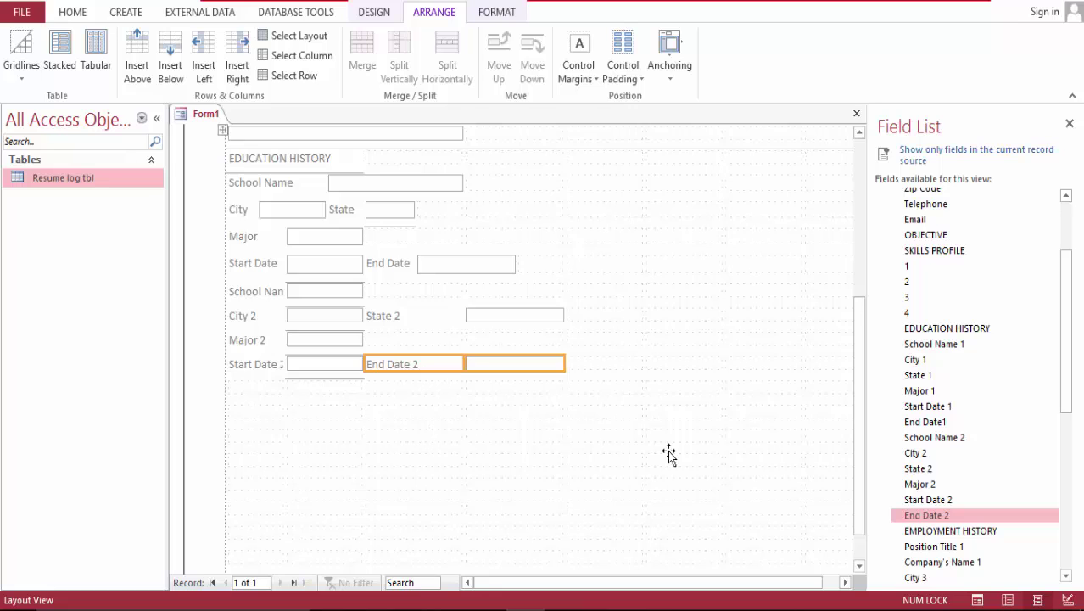
Step: Apply a bottom gridline to the entire Start Date 2 and End Date 2 row
drag(1067, 301, 1067, 318)
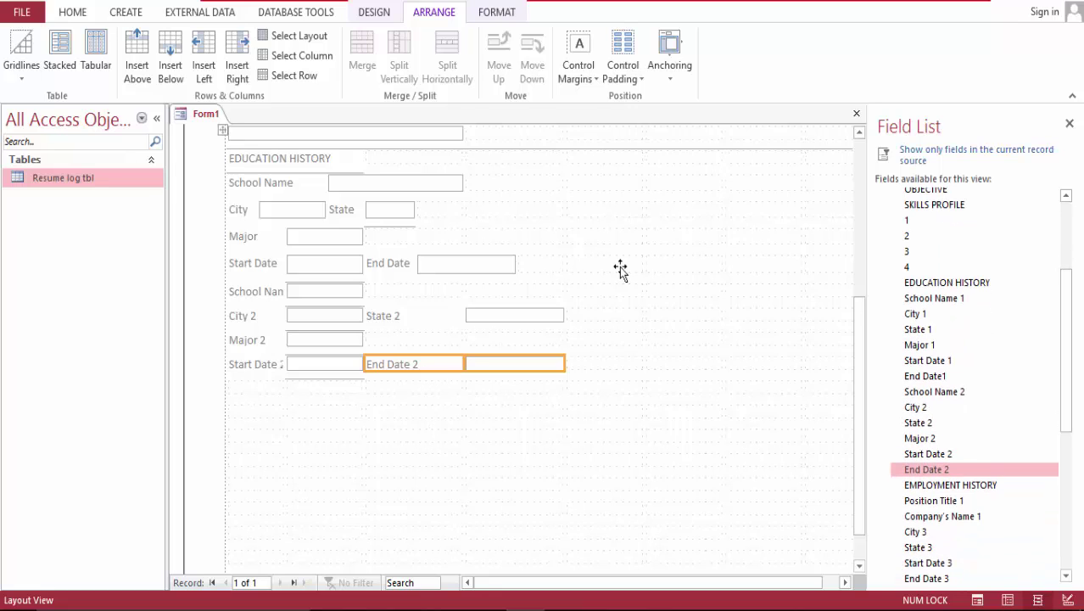
click(227, 364)
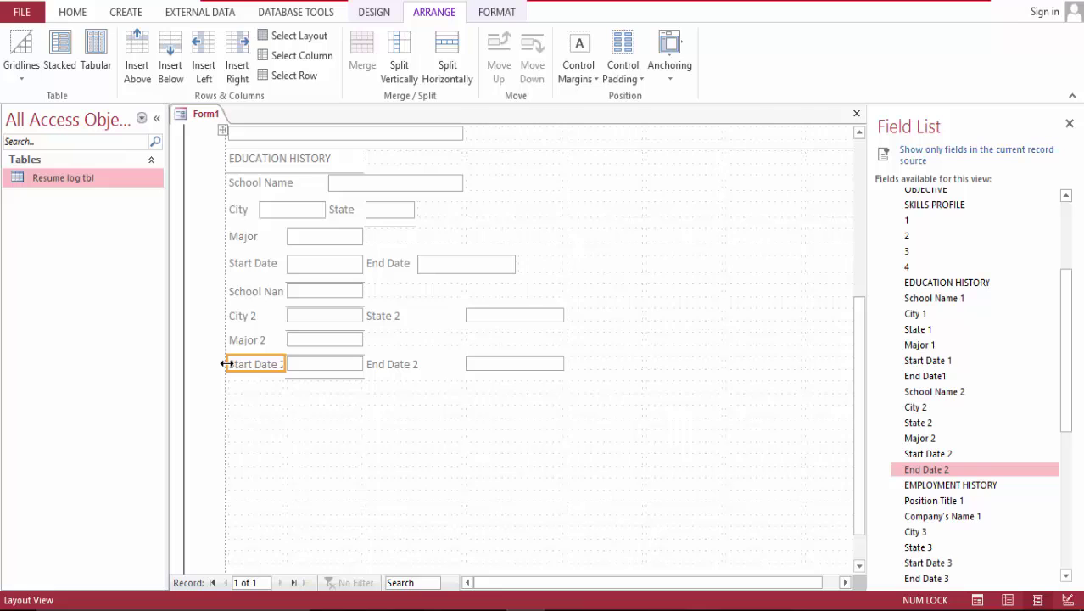
click(223, 363)
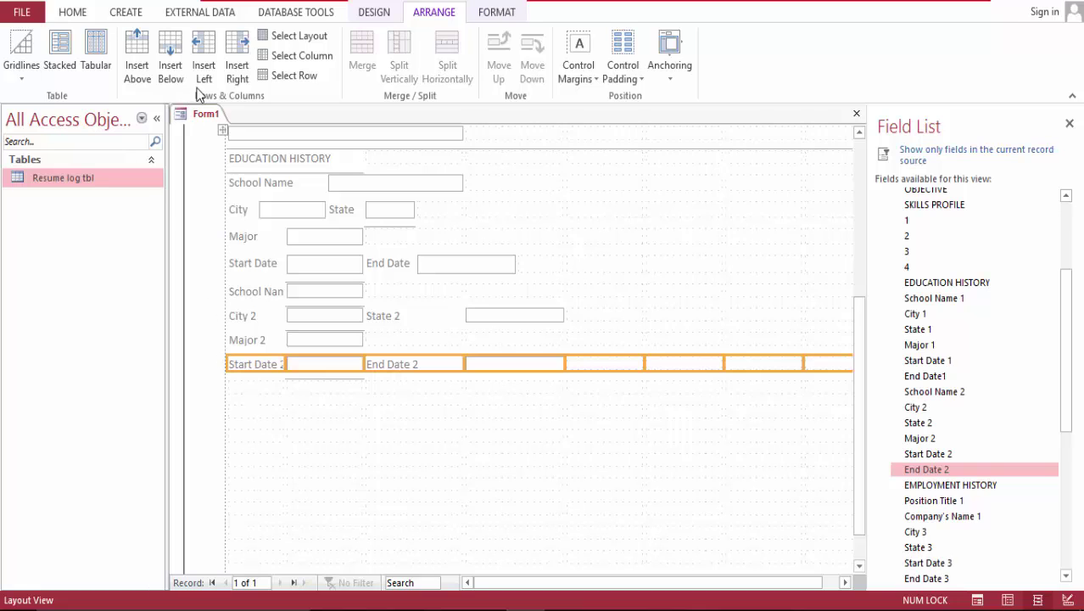
click(25, 73)
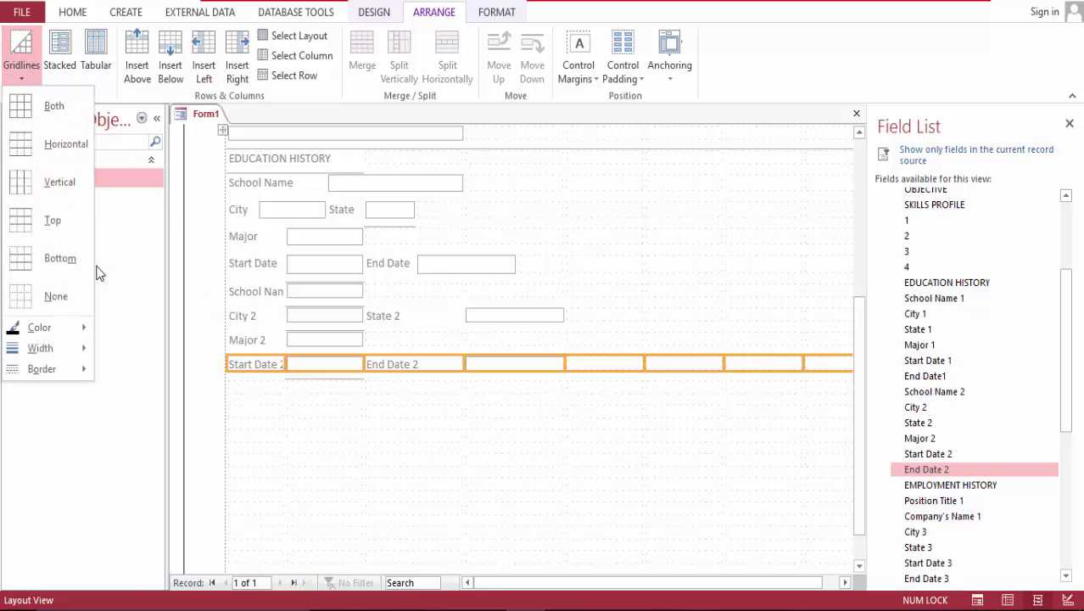
click(61, 259)
drag(856, 376, 853, 347)
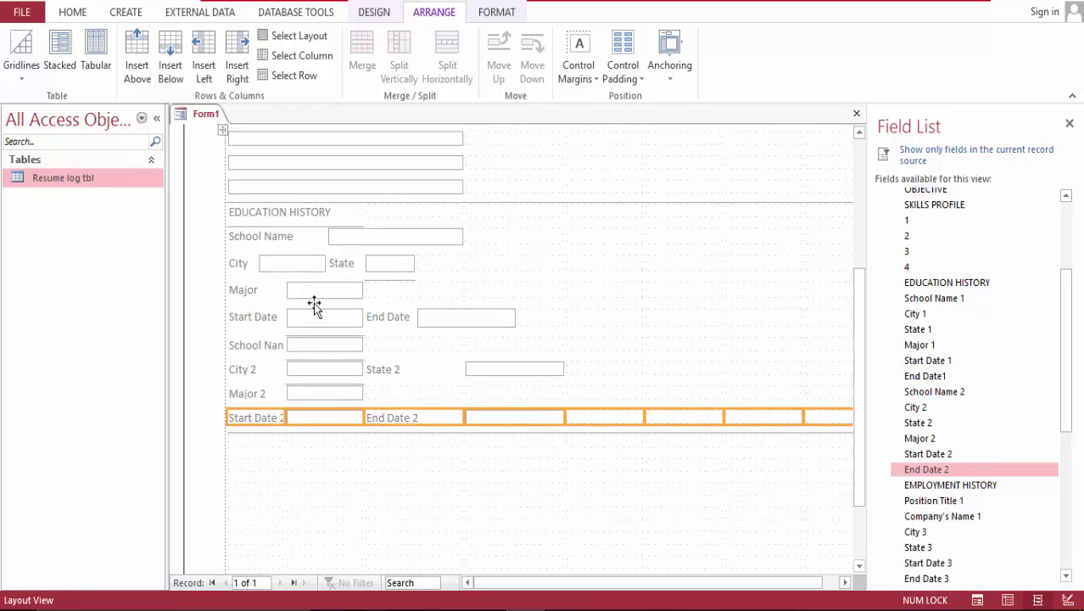
Step: Split the City 2 label and text box horizontally, and merge the text box with the empty cell beside the label
click(267, 371)
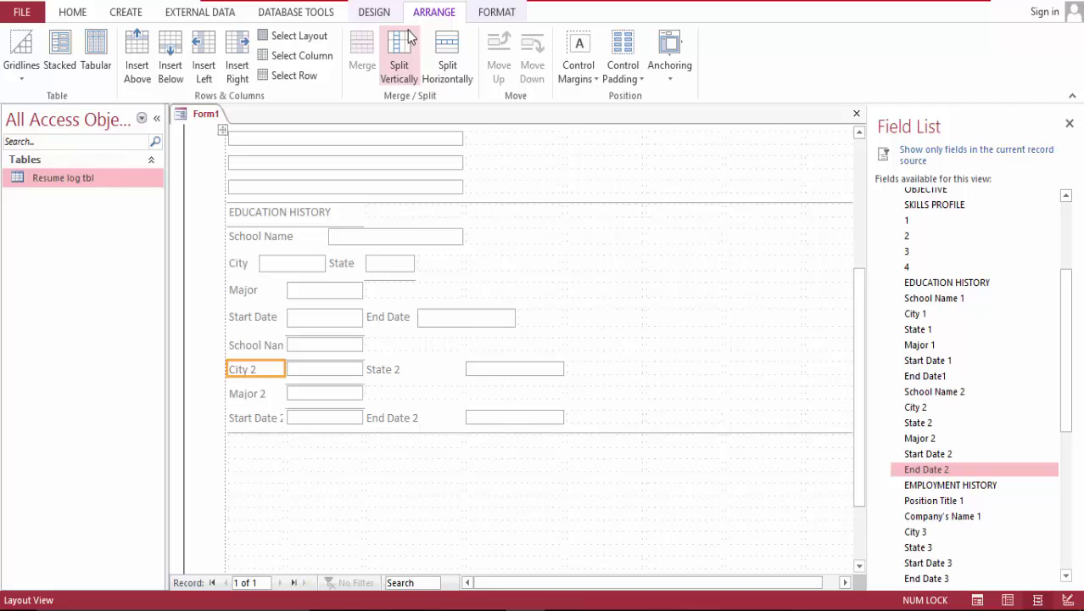
click(463, 71)
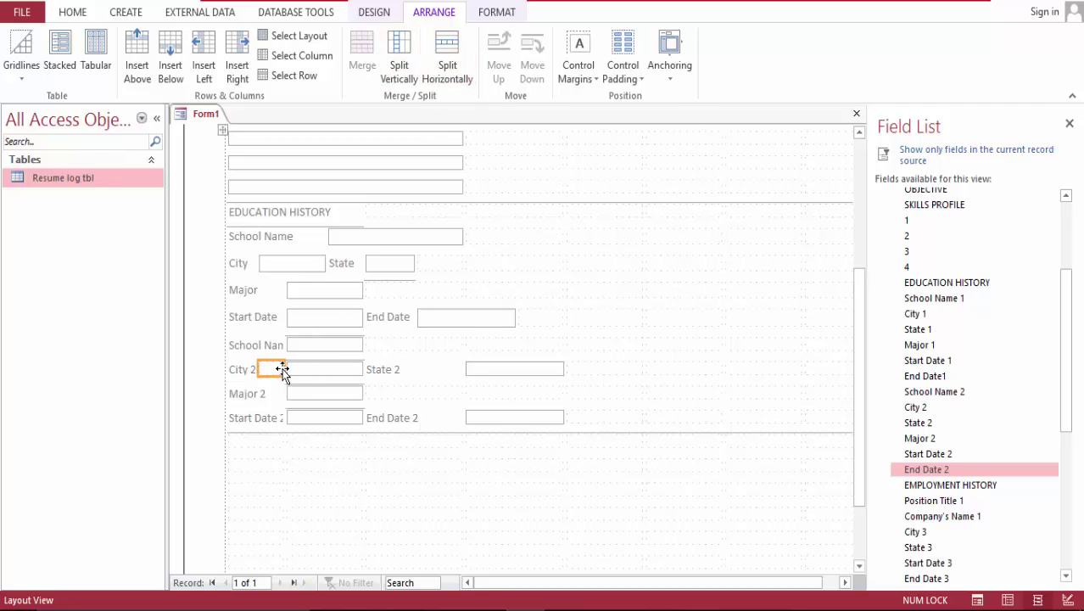
click(295, 369)
ctrl+click(271, 370)
click(362, 50)
Step: Move the State 2 label beside the City 2 text box, and narrow the State 2 text box by merging and splitting its cells
drag(371, 369, 361, 371)
click(401, 375)
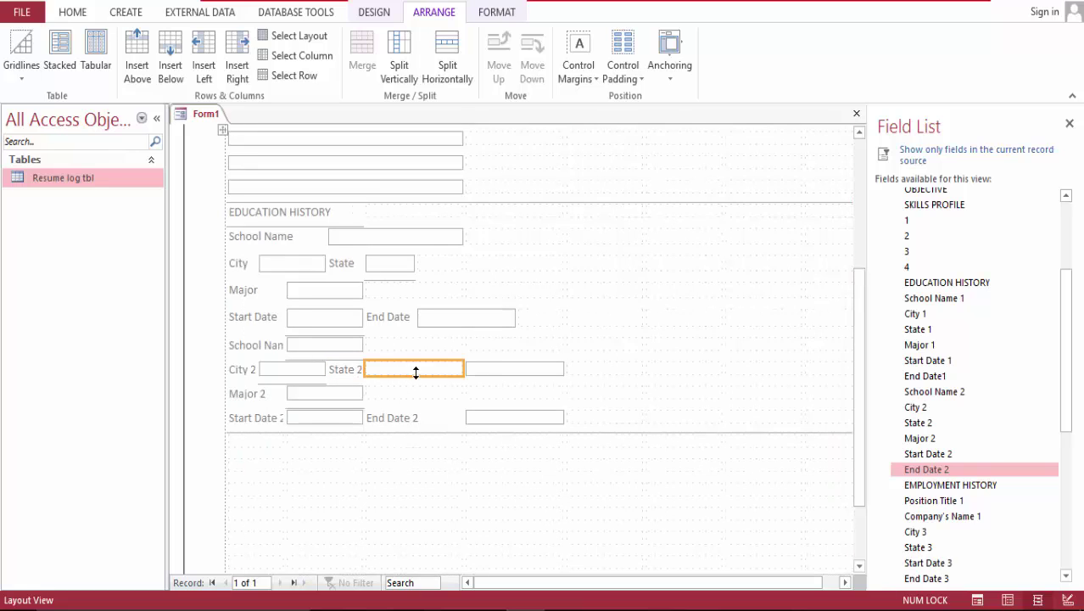
ctrl+click(482, 370)
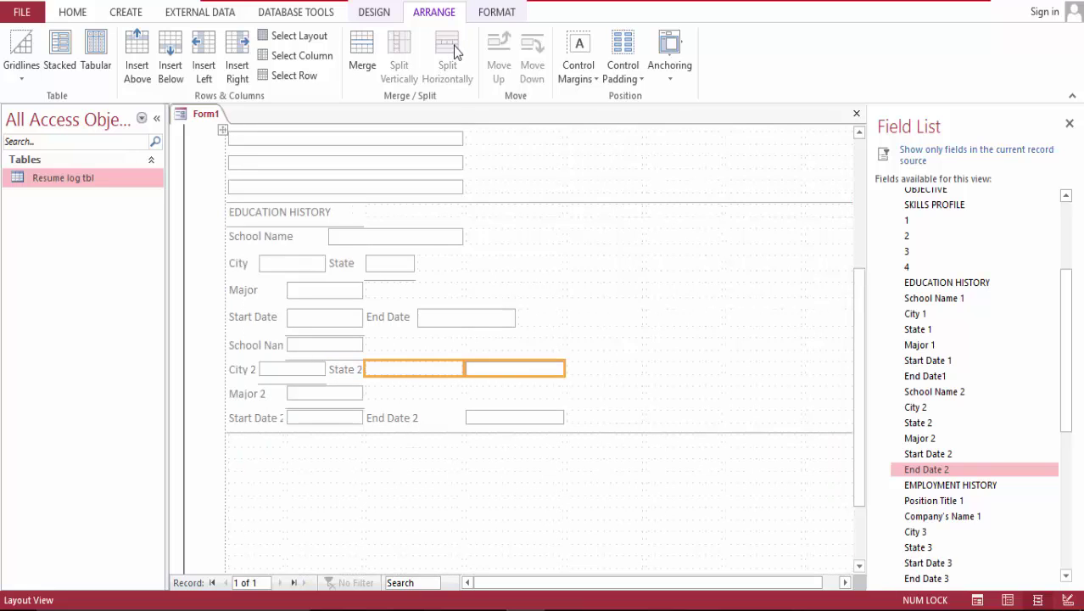
click(369, 52)
click(441, 52)
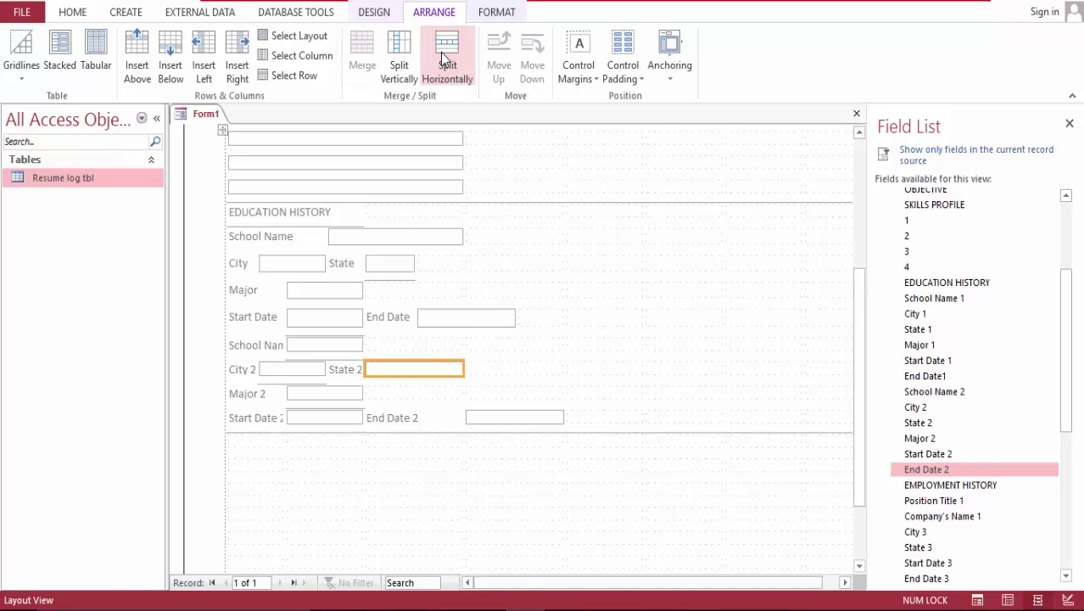
click(441, 51)
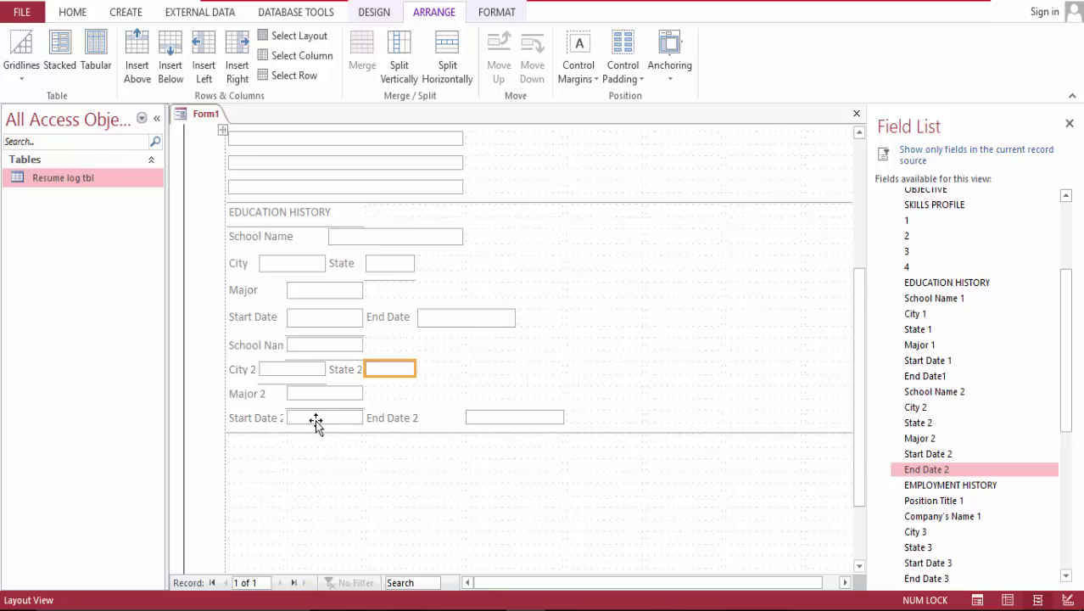
Step: Split the End Date 2 label horizontally, move its text box into the empty half and merge it with the vacated cell
click(450, 419)
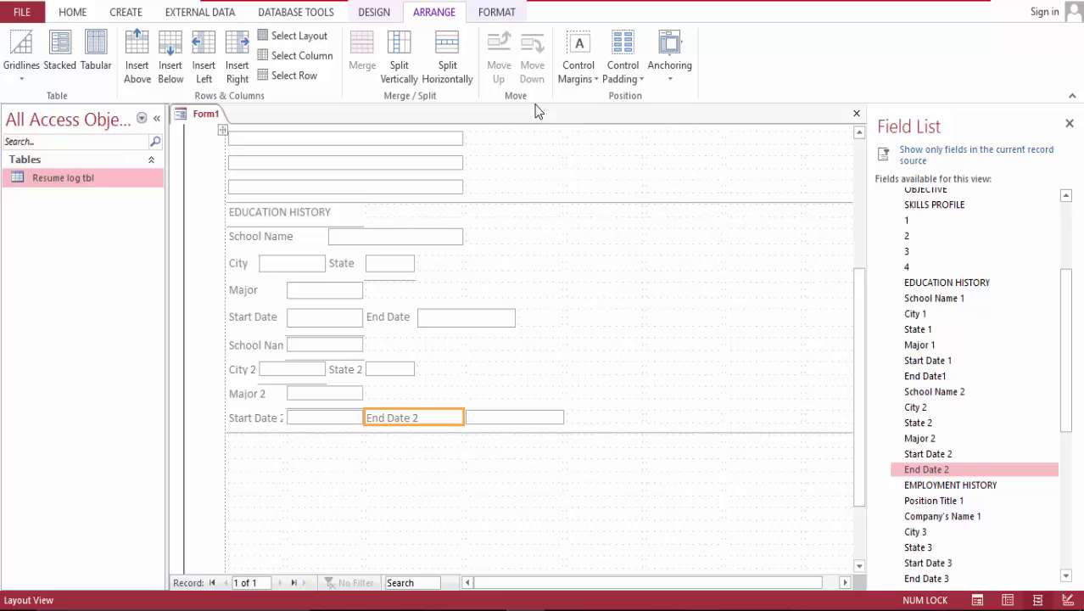
click(447, 70)
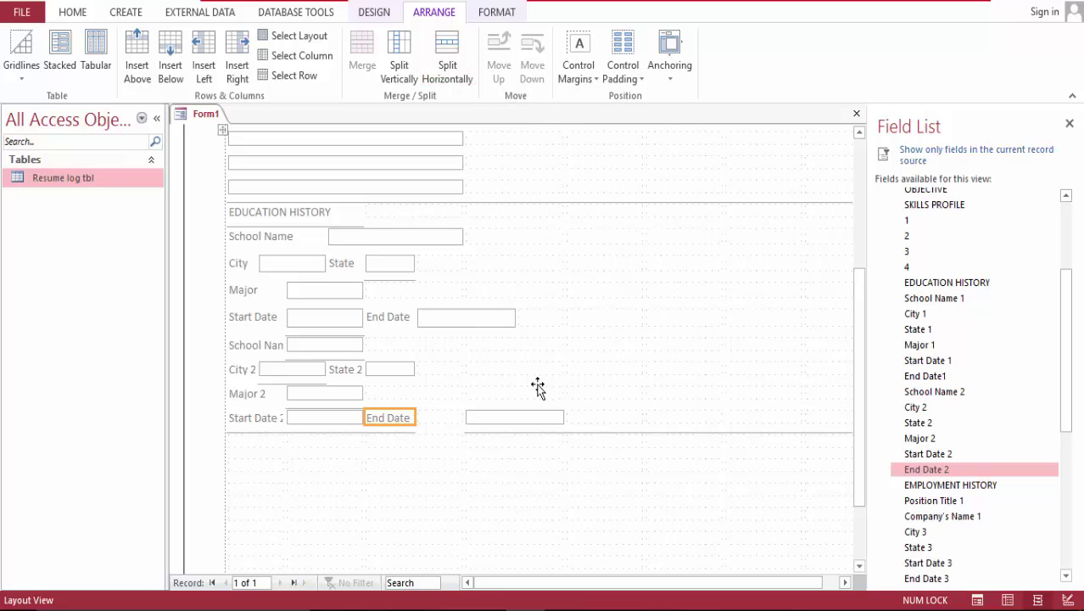
drag(496, 416, 443, 416)
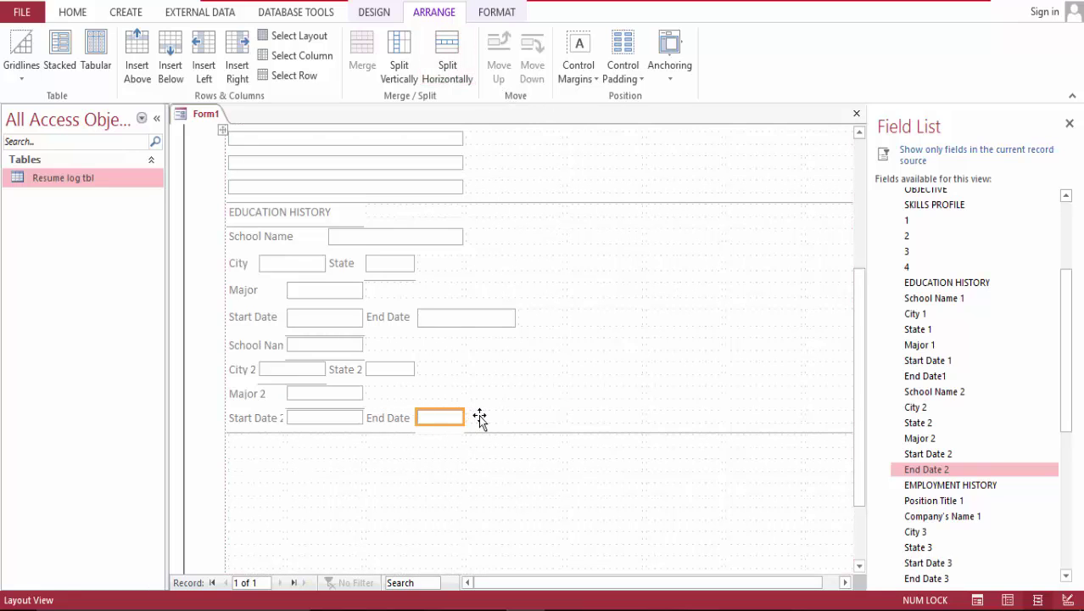
shift+click(479, 417)
click(353, 57)
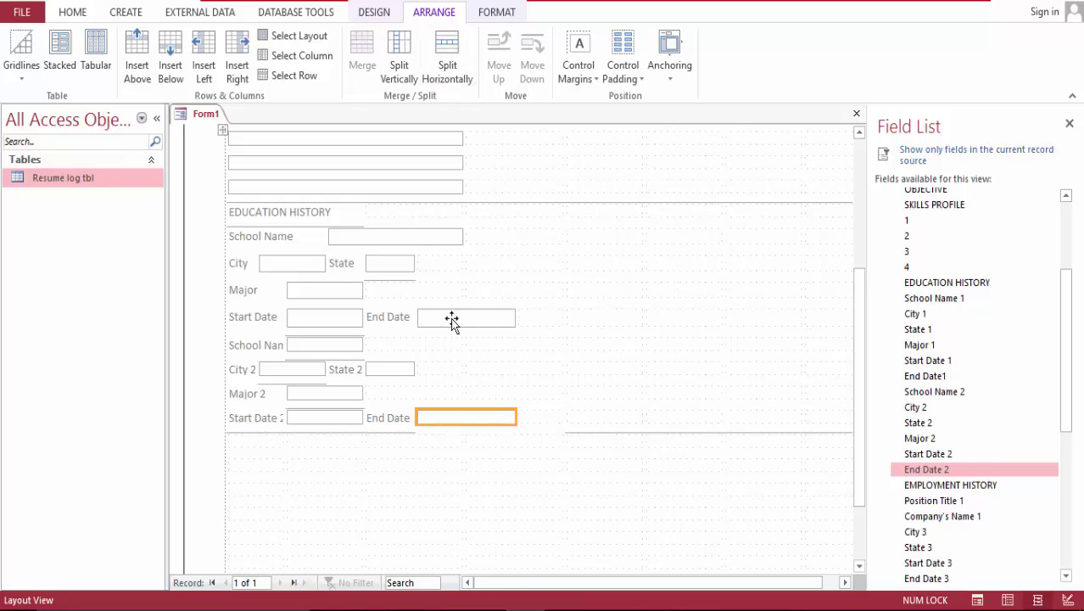
Step: Relabel End Date 2 as End Date and Start Date 2 as Start Date 1
click(388, 417)
click(417, 418)
text(2)
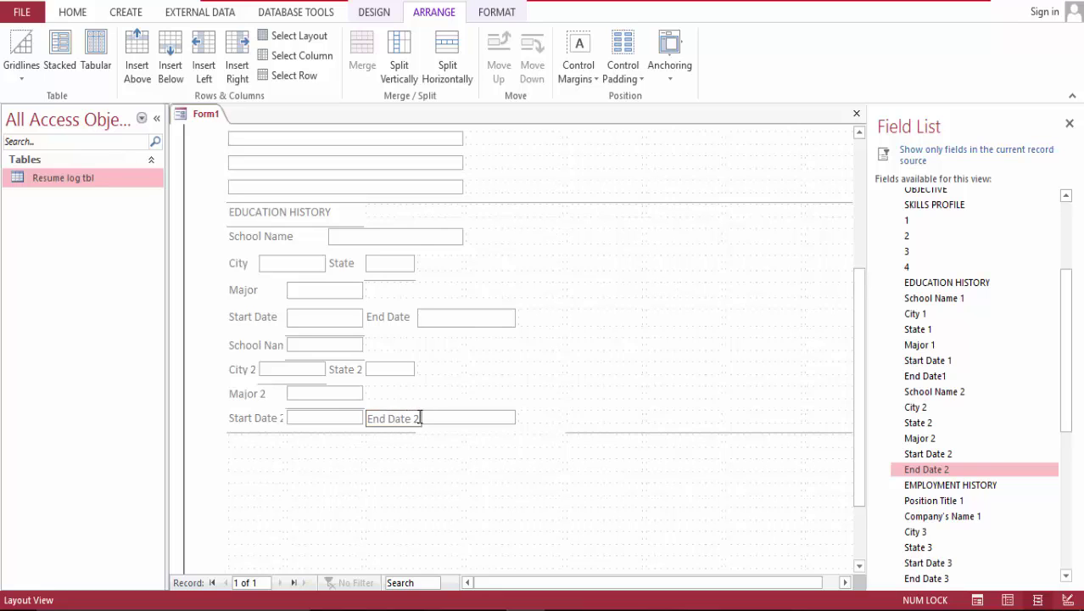
click(272, 419)
click(269, 419)
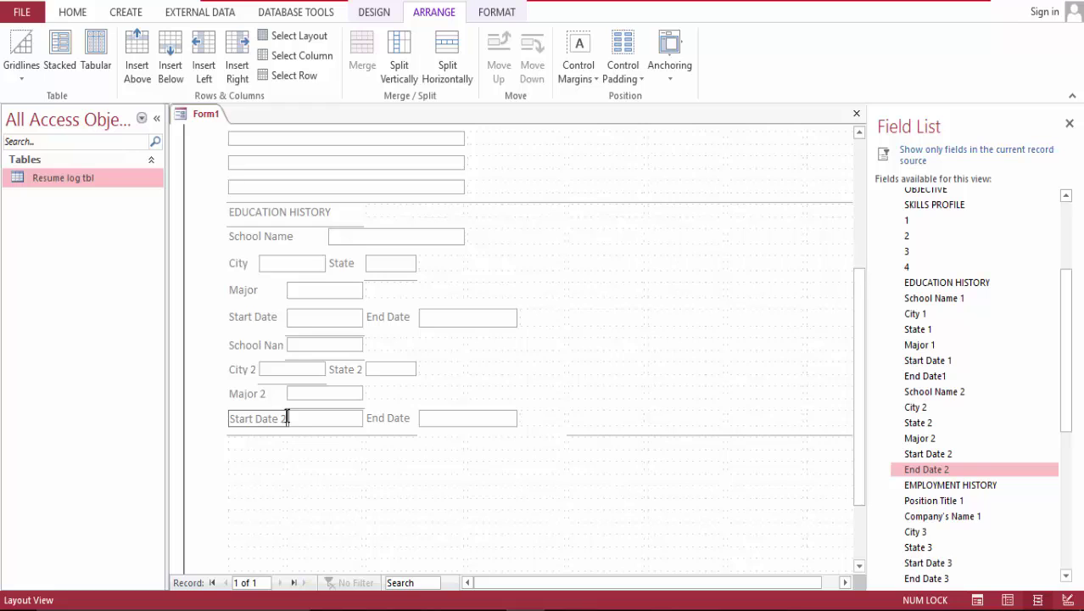
text(1)
click(285, 492)
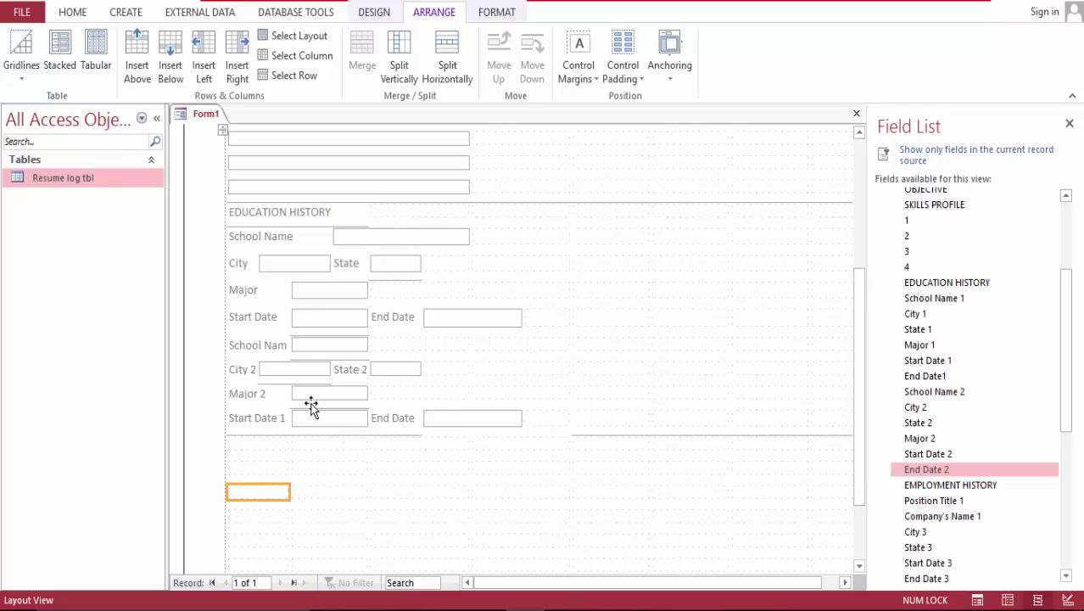
Step: Split the School Name 2 label horizontally, move the label into the second half, and split the vacated cell horizontally
click(265, 345)
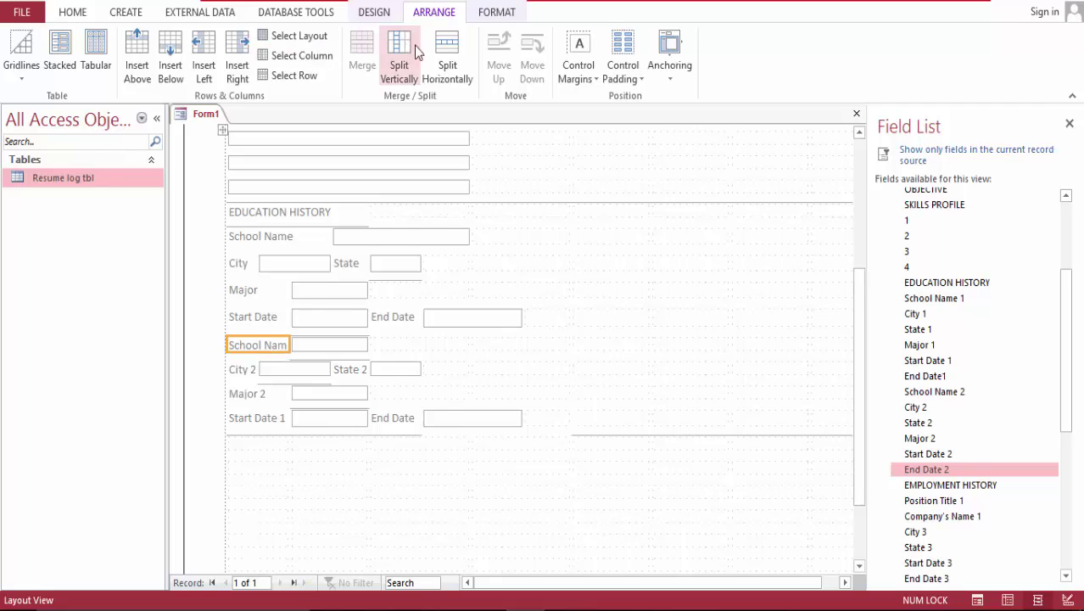
click(453, 57)
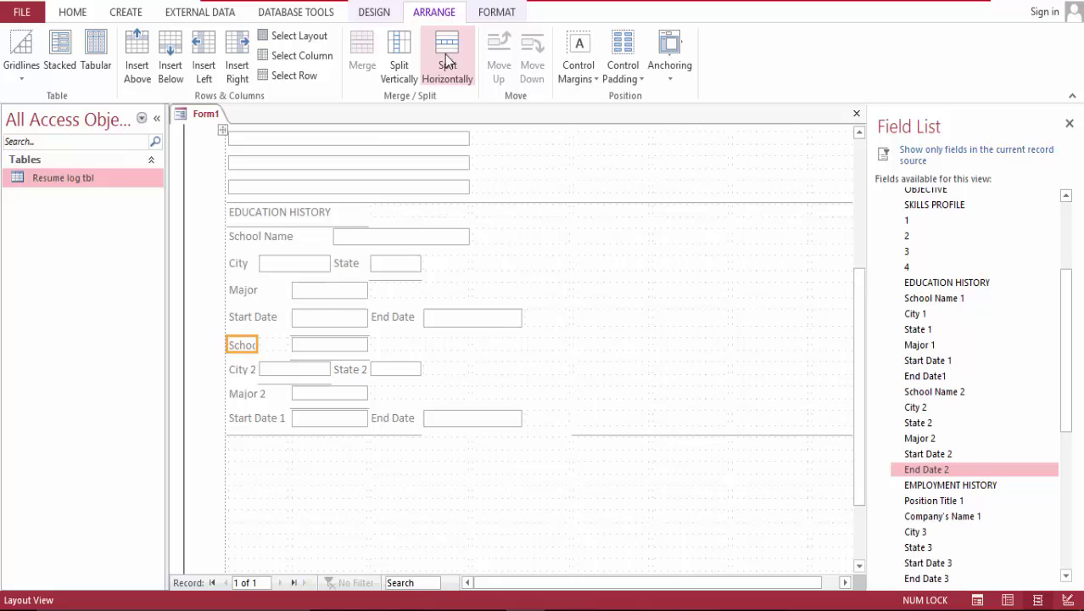
drag(242, 344, 271, 344)
click(237, 348)
drag(256, 343, 256, 344)
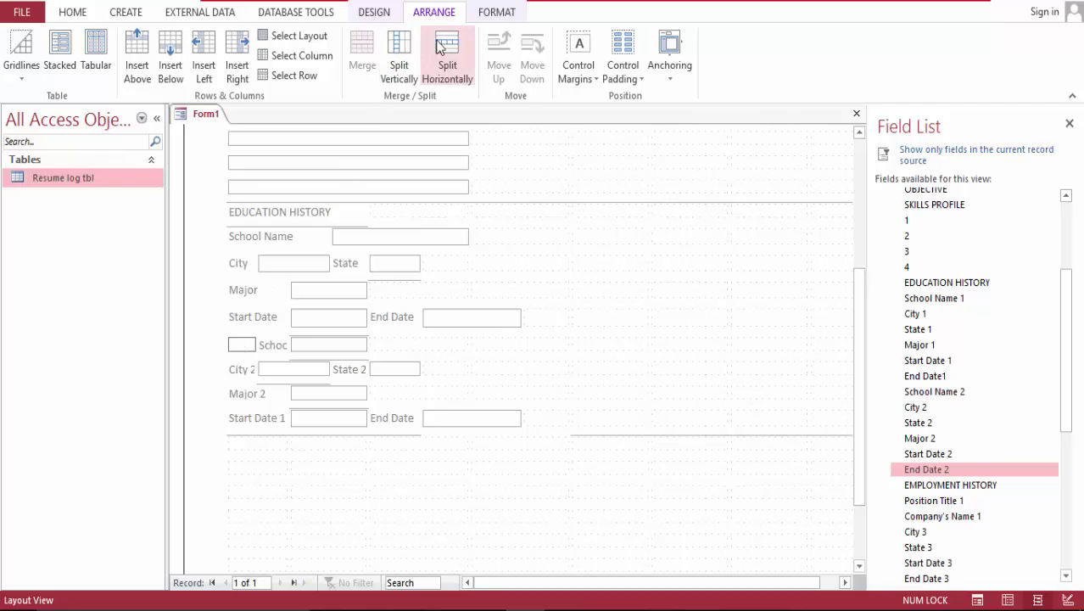
Step: Merge the School Name 2 label with the adjacent empty half, keeping one narrow cell free before it
click(280, 369)
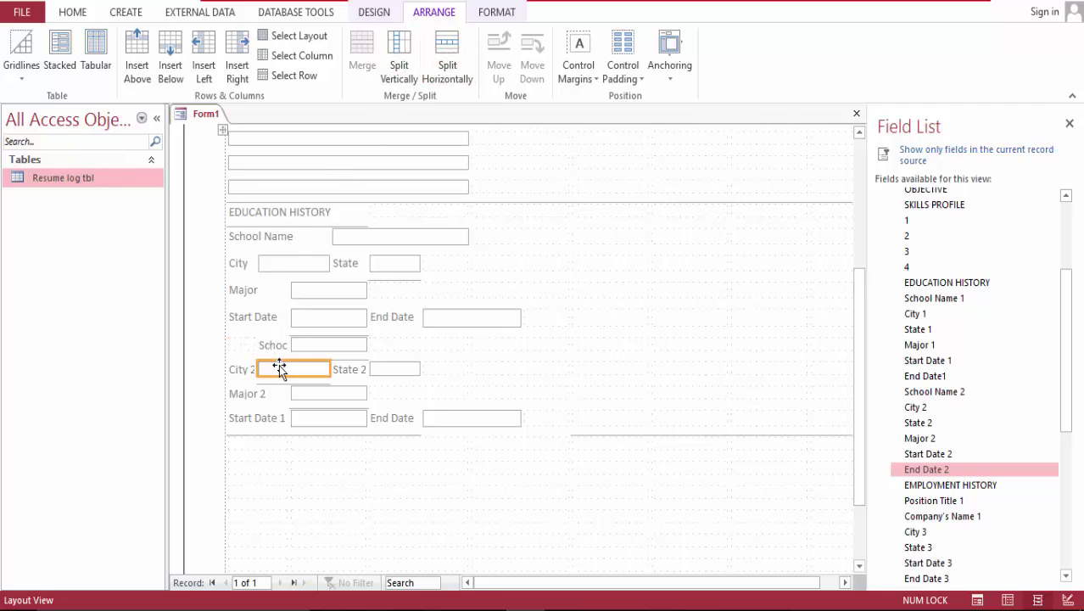
click(249, 346)
shift+click(267, 342)
click(370, 57)
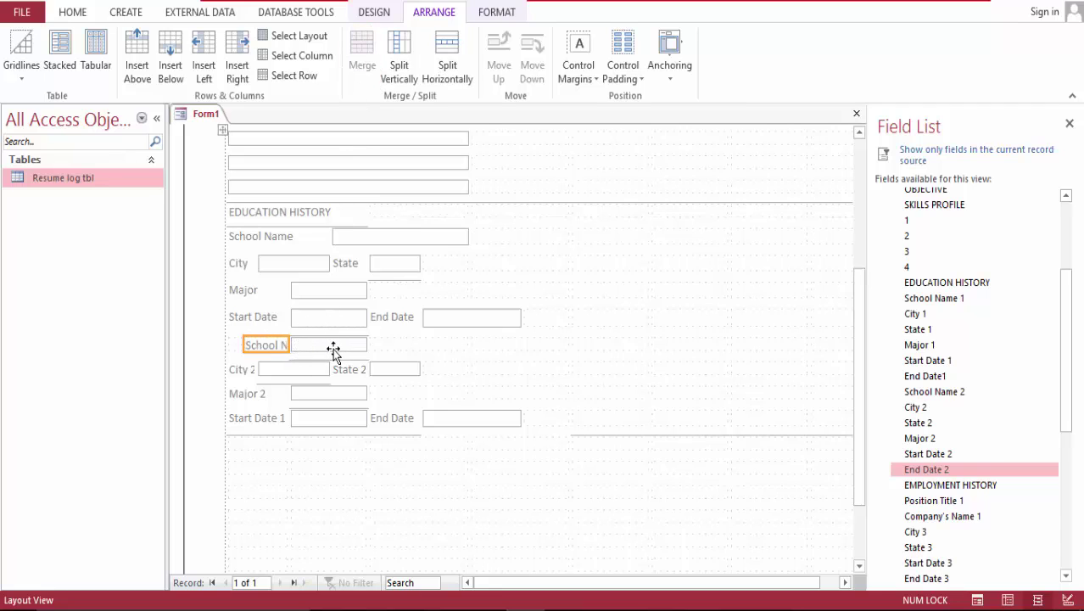
Step: Move the School Name 2 text box one column over and merge the vacated cell into its label
click(333, 348)
click(395, 350)
click(308, 348)
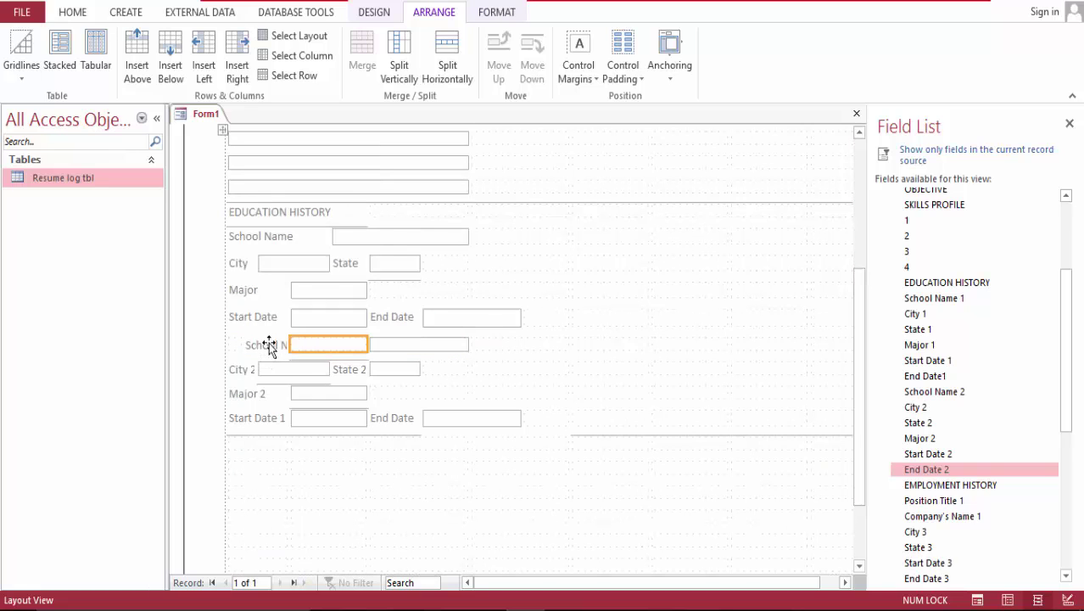
shift+click(269, 342)
click(362, 53)
click(450, 56)
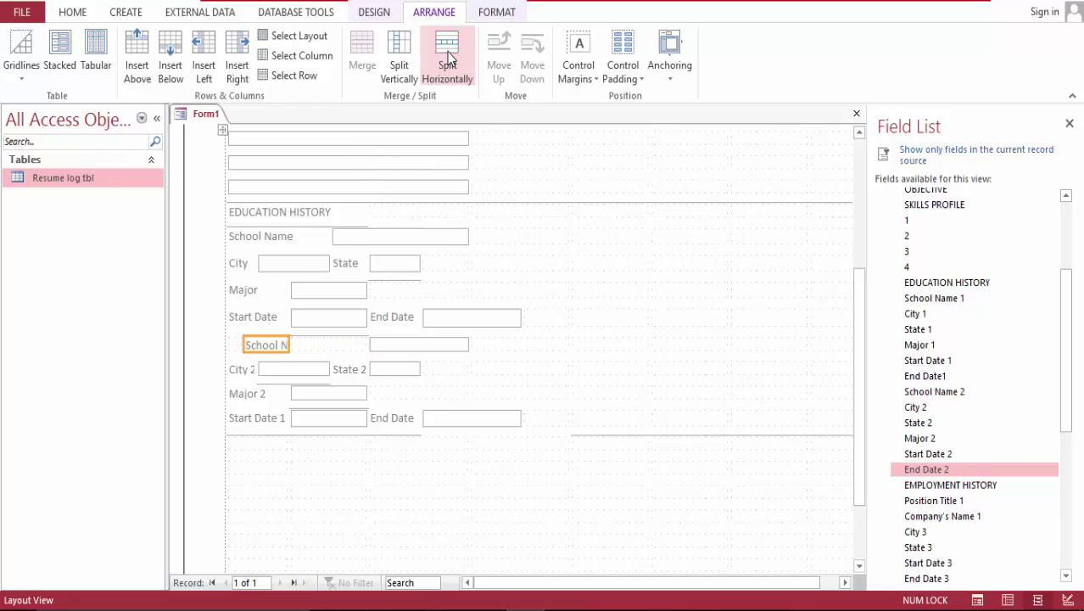
key(ctrl+z)
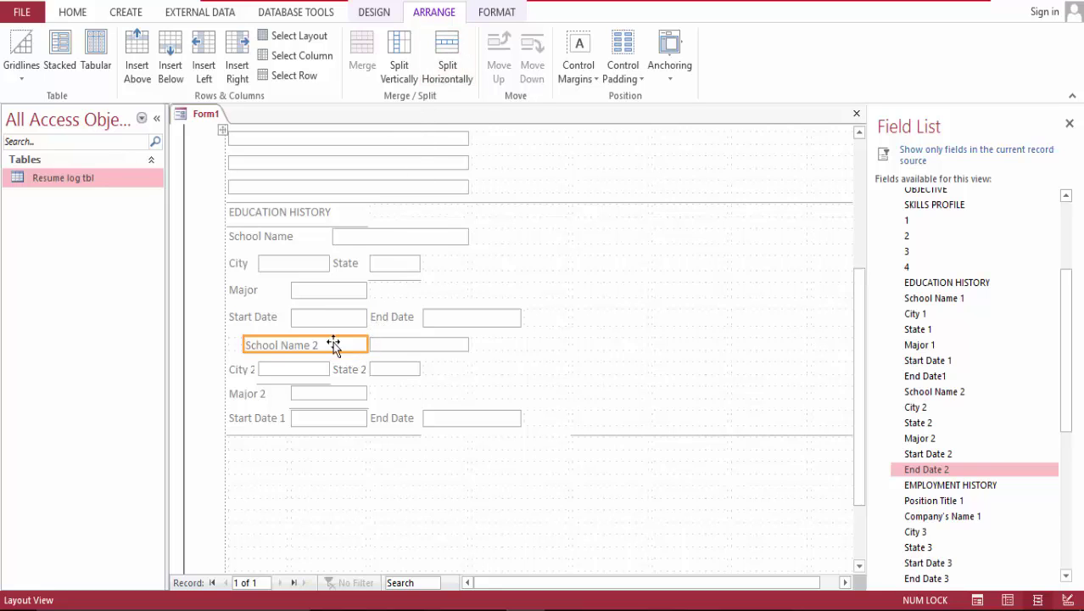
Step: Split the first School Name label horizontally, shift it over, split the vacated cell, and enter 1 in the narrow leading cell
click(276, 235)
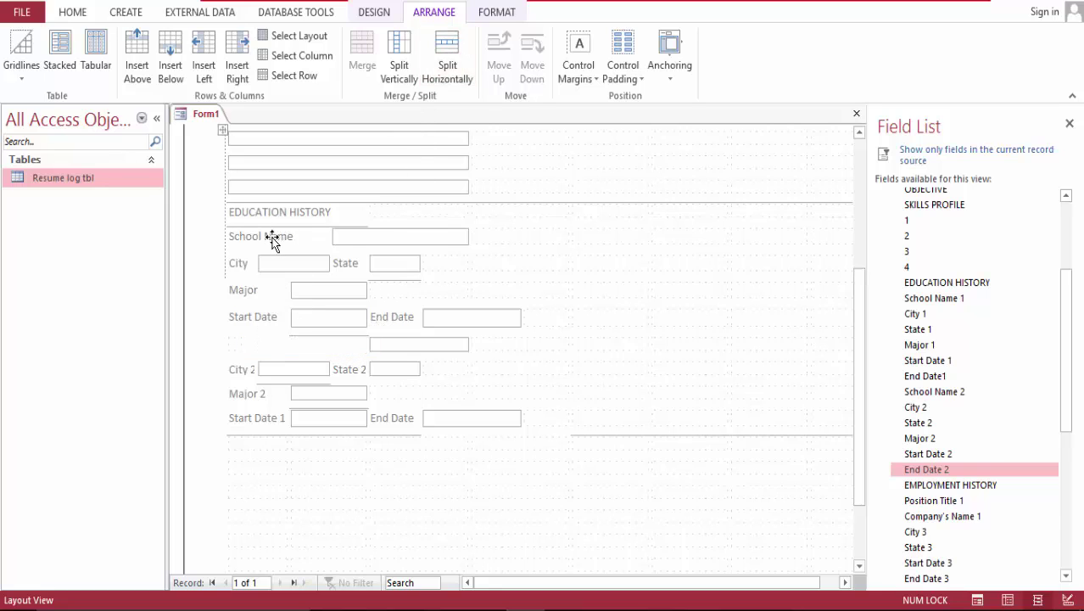
click(448, 53)
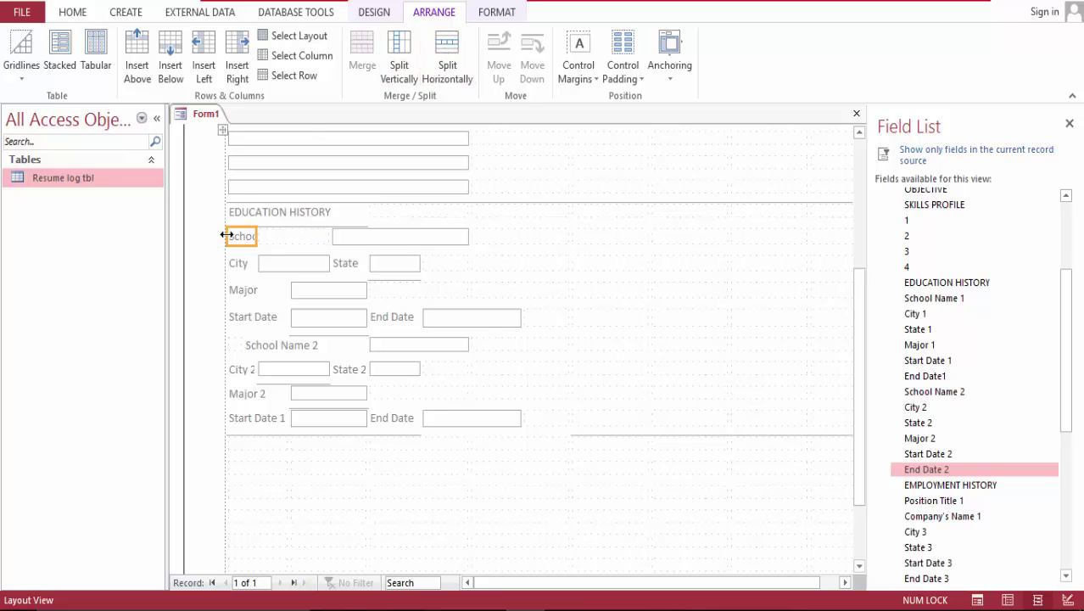
drag(237, 236, 266, 236)
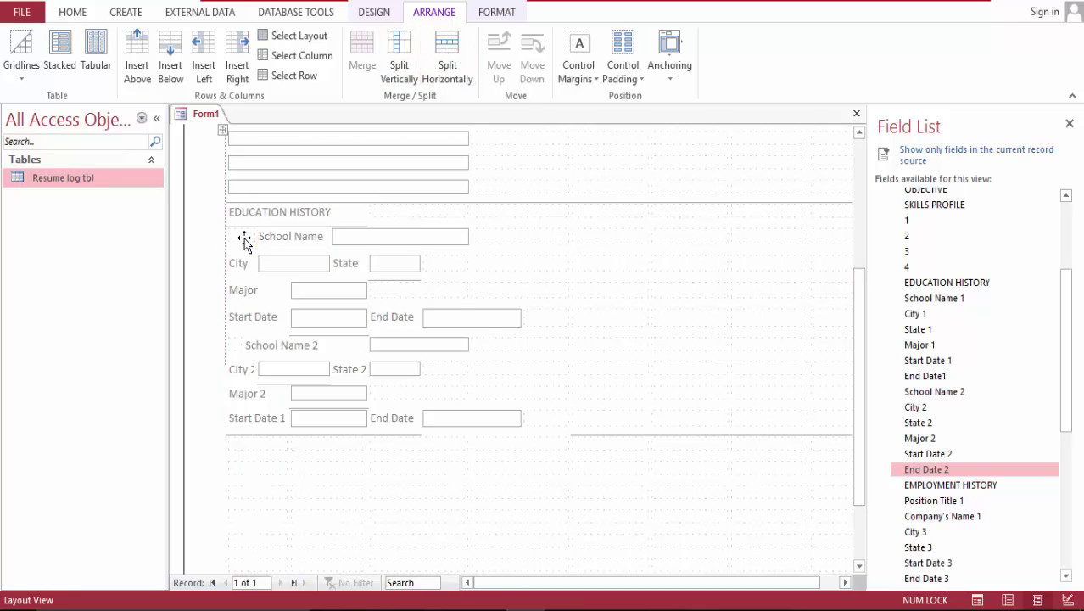
click(447, 68)
click(236, 239)
text(1)
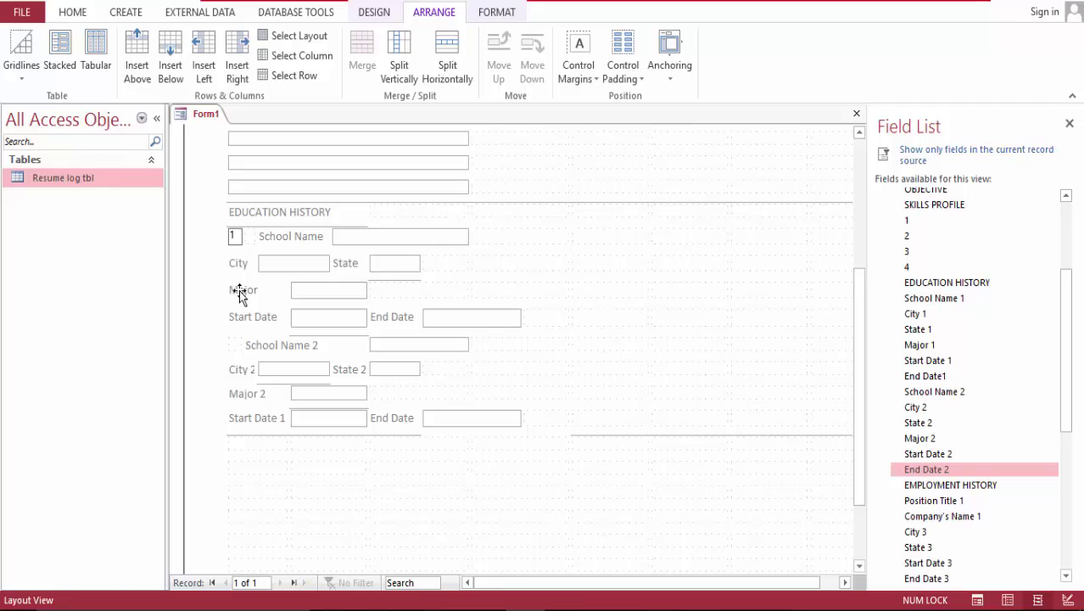
Step: Enter 2 in the empty cell before the School Name 2 label, and relabel it as School Name
click(235, 345)
click(235, 345)
key(Return)
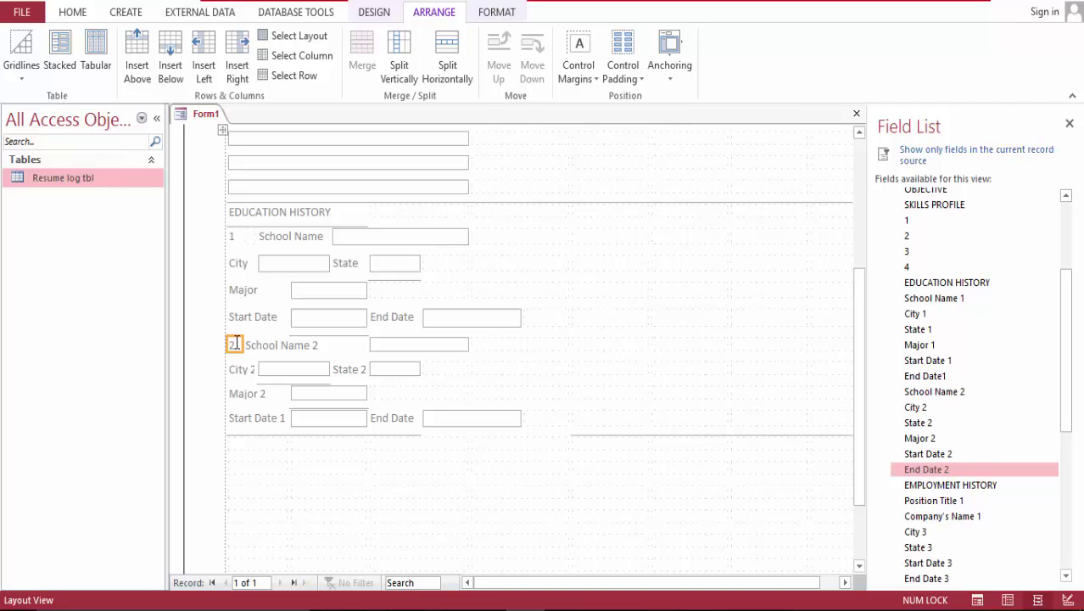
click(575, 392)
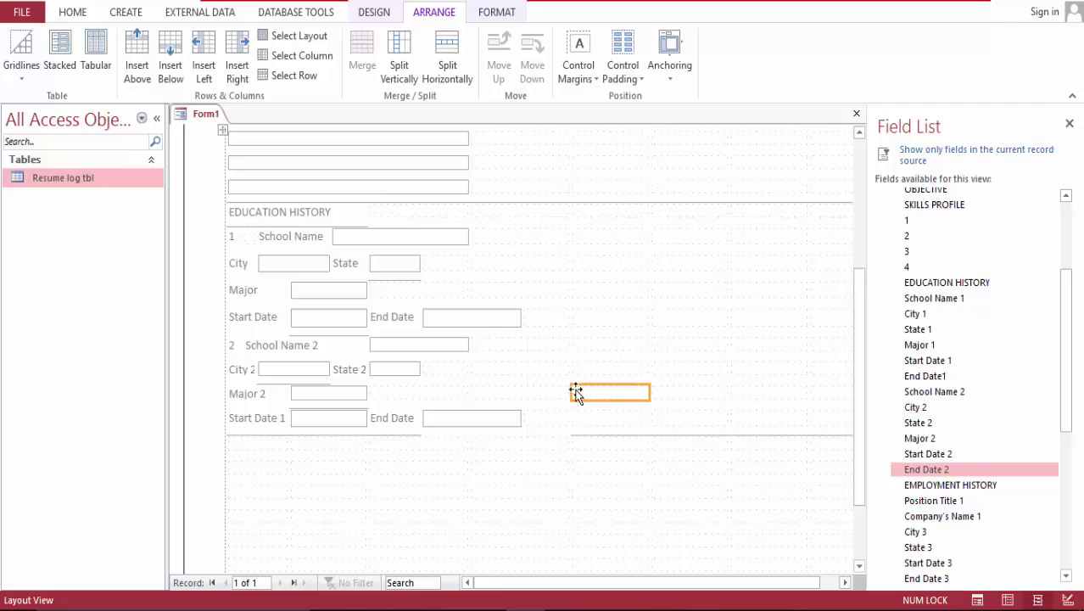
click(286, 346)
click(330, 340)
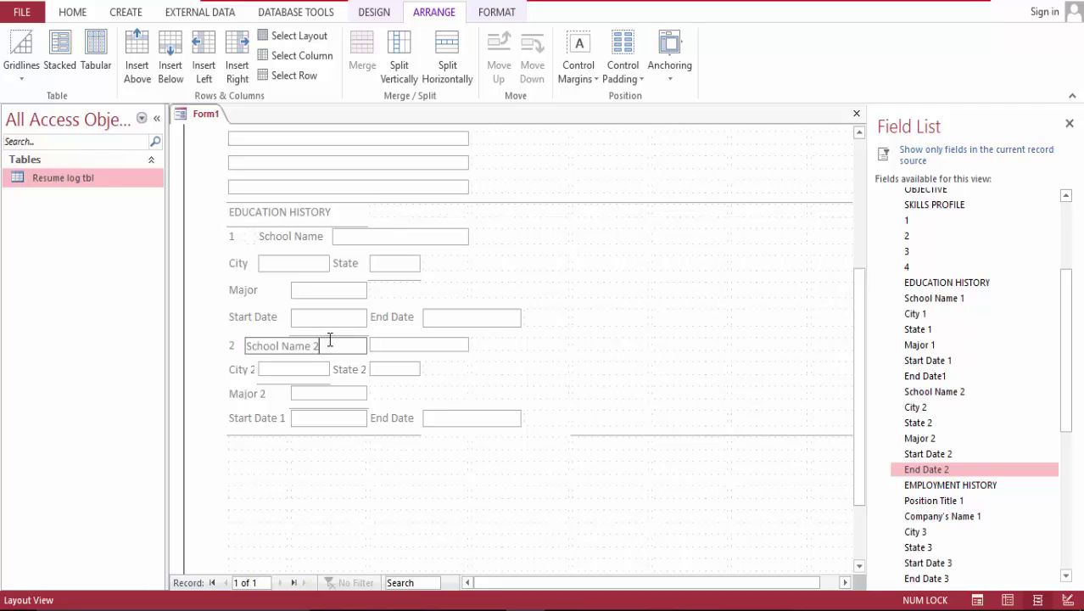
click(584, 372)
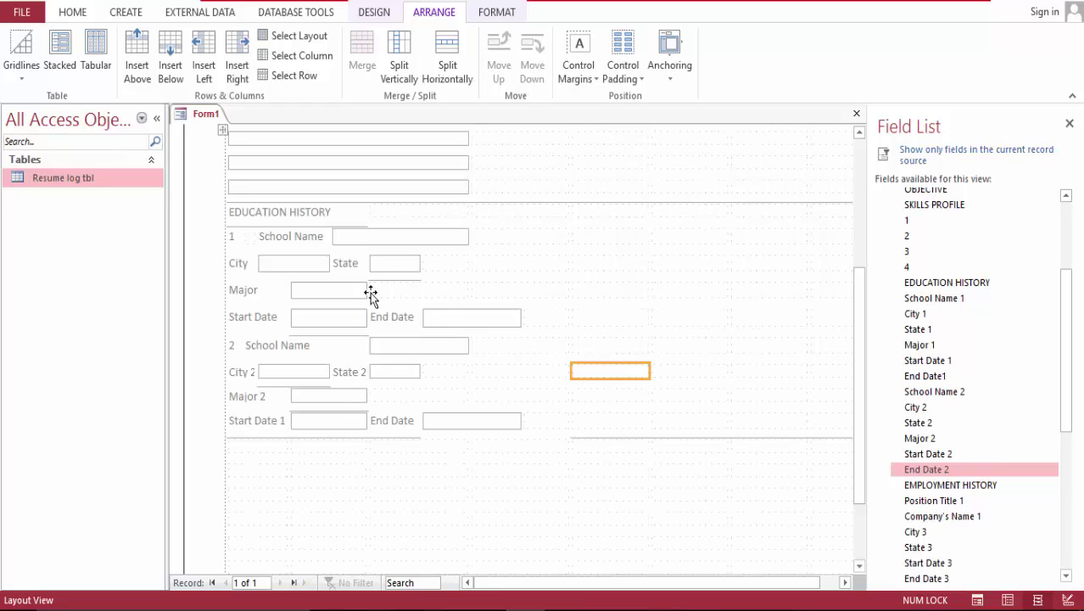
Step: Merge the first School Name label with the empty cell between it and the number 1
click(335, 345)
click(306, 235)
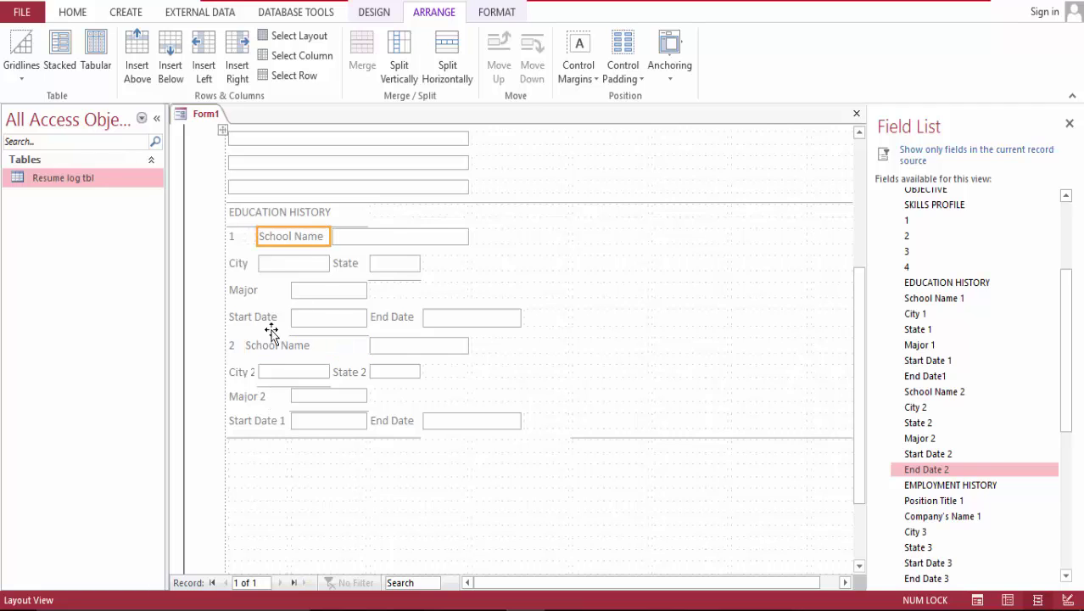
click(251, 236)
shift+click(269, 231)
click(363, 51)
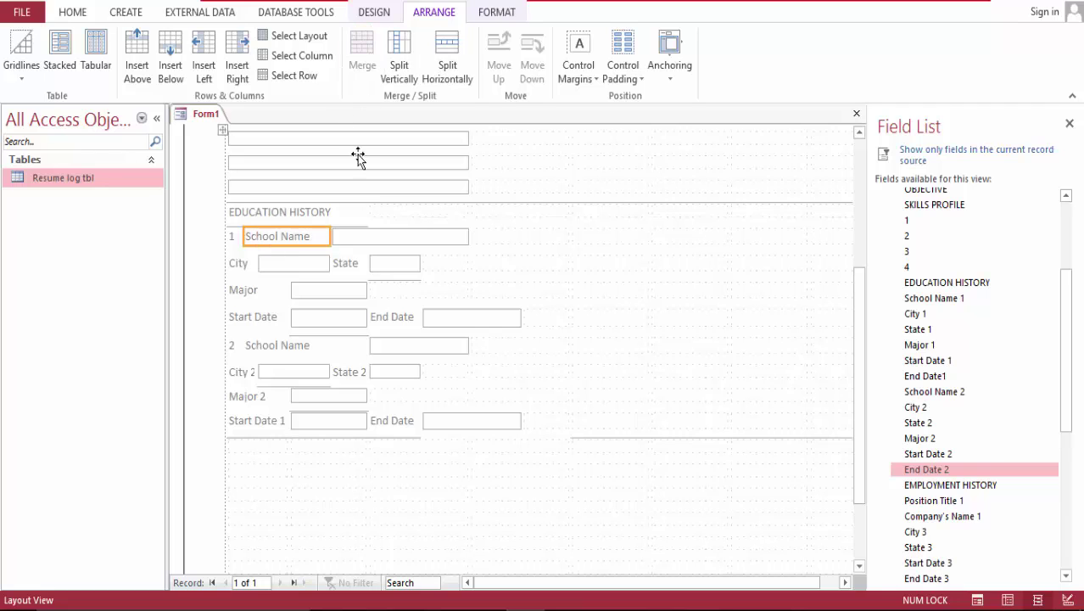
Step: Shorten the second School Name label by splitting it and its empty half horizontally, and merge the label with the adjoining part
click(320, 348)
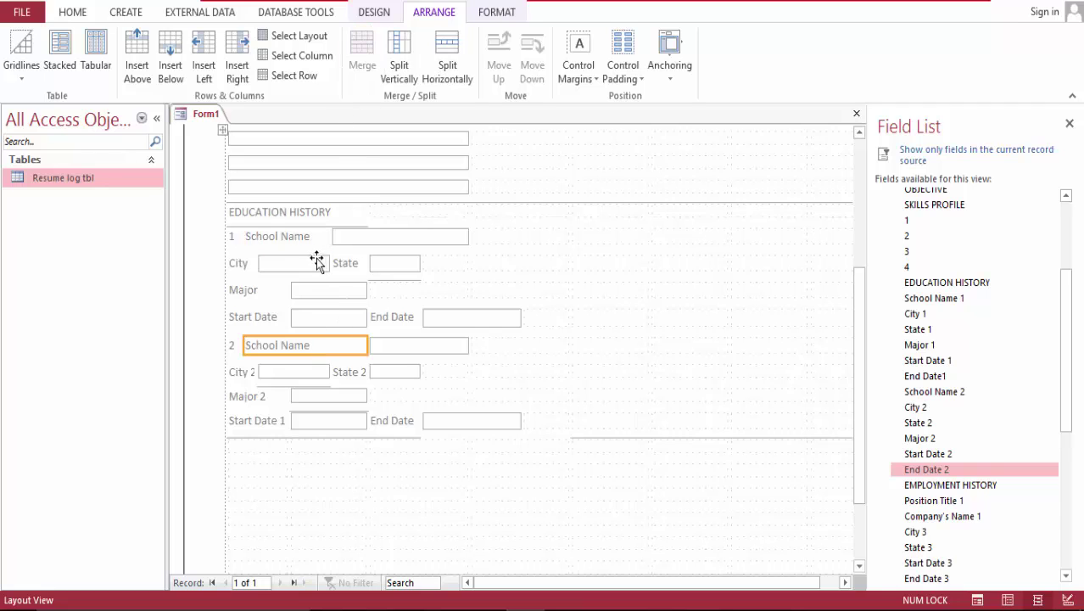
click(447, 60)
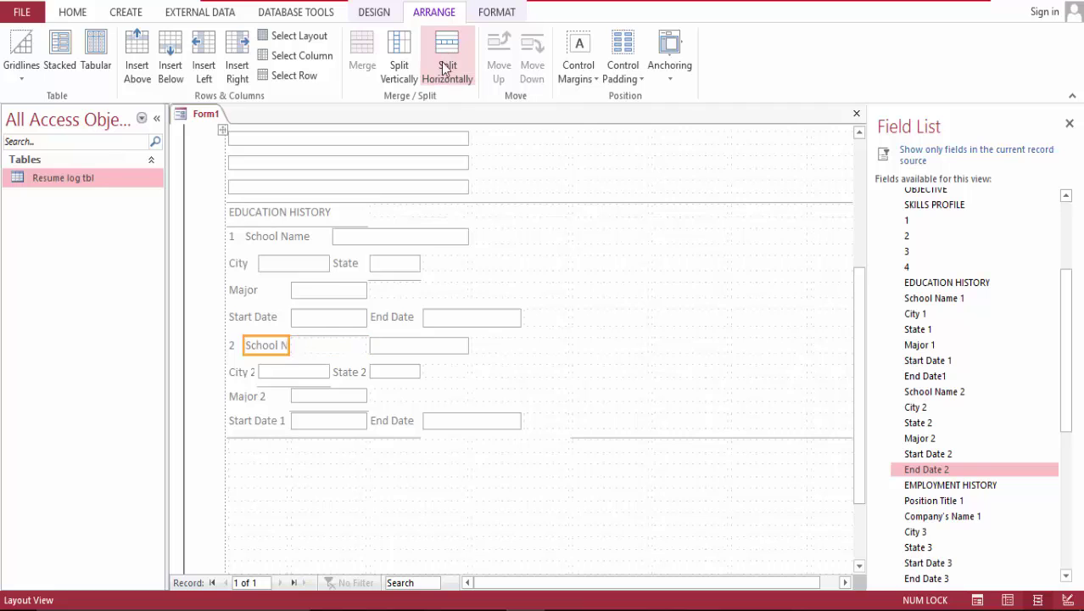
click(308, 344)
click(438, 73)
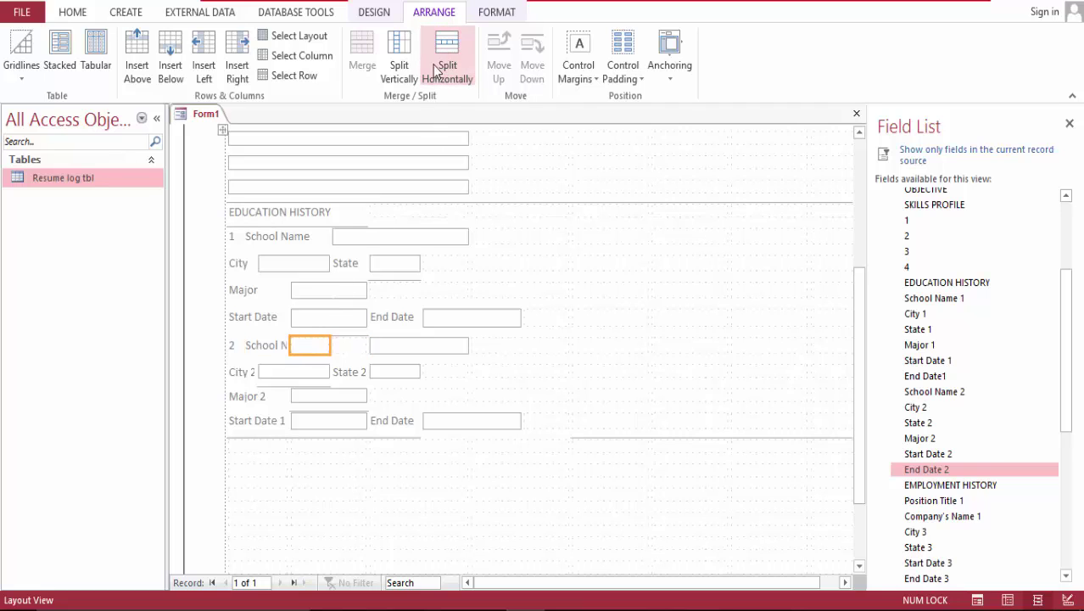
ctrl+click(266, 345)
click(363, 55)
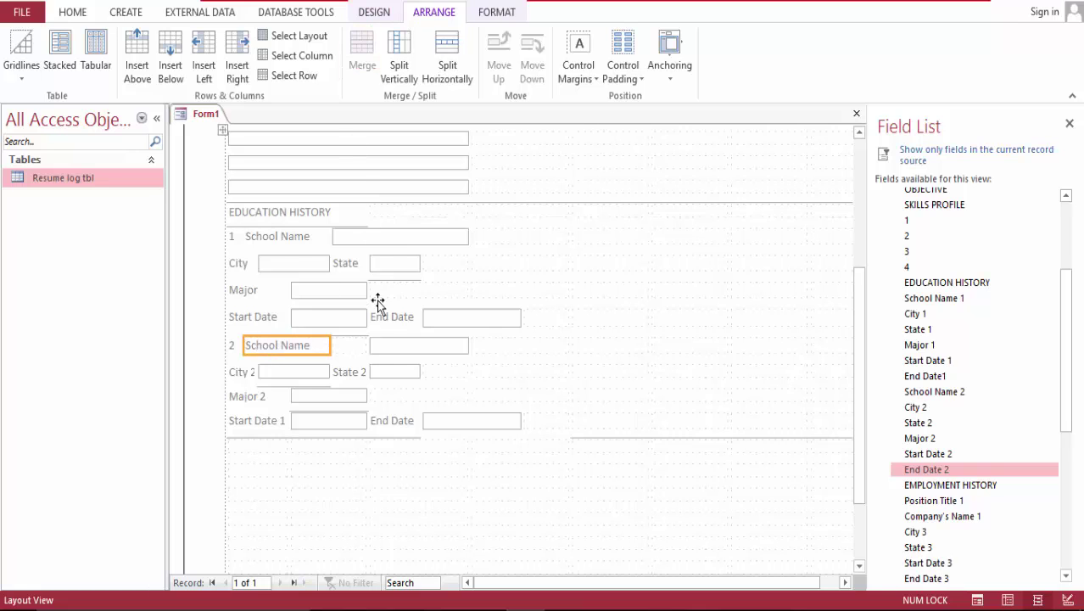
Step: Move the second School Name text box into the empty cell beside its label and merge it with the vacated cell
key(Delete)
key(ctrl+z)
key(ctrl+z)
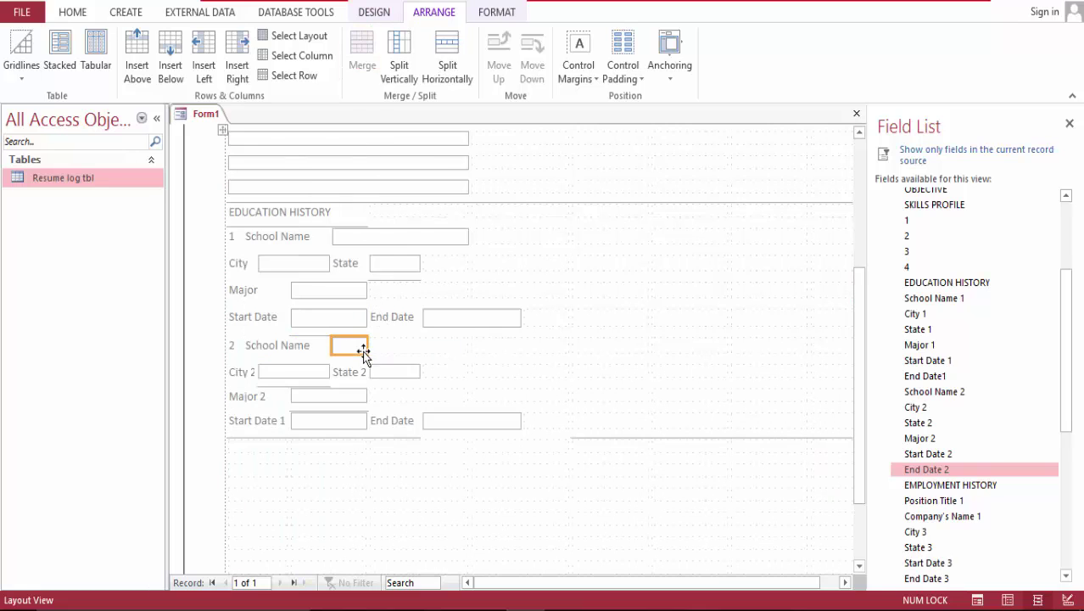
ctrl+click(402, 345)
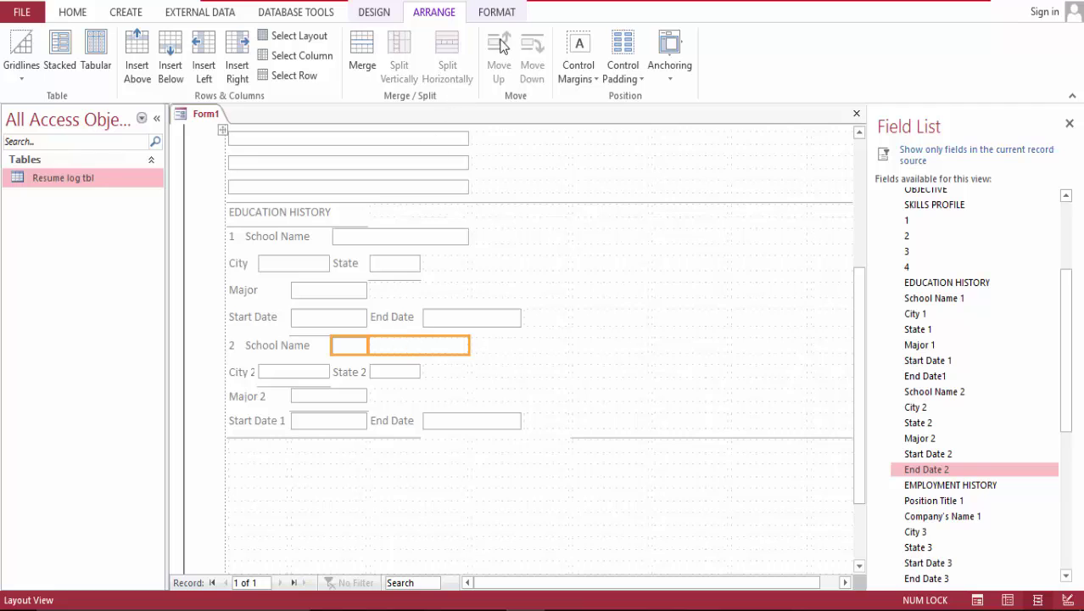
click(359, 60)
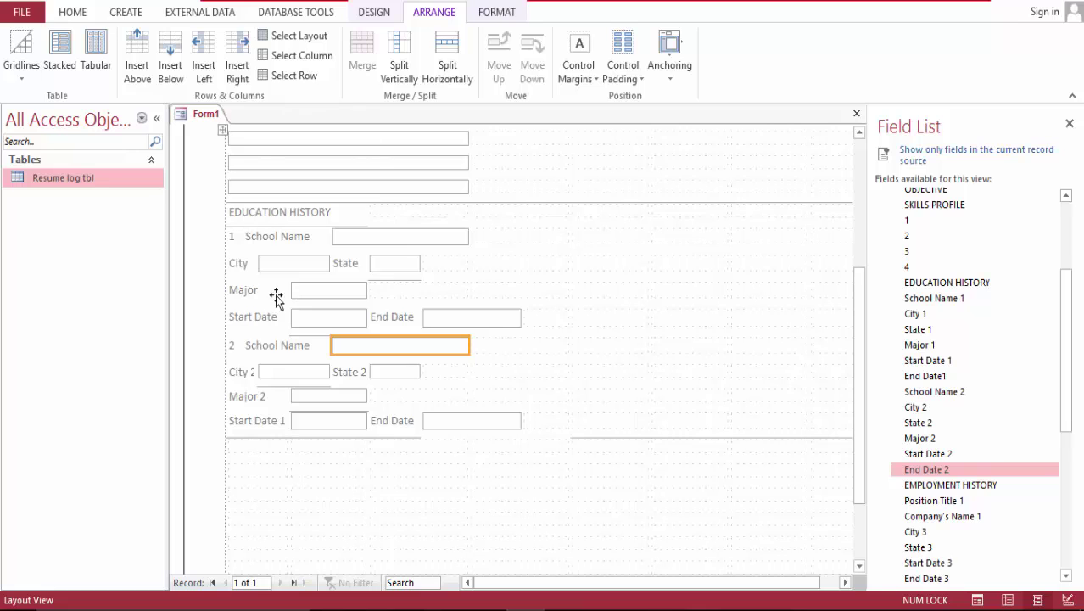
Step: Preview the arranged education fields in Form View and return to Layout View
click(72, 17)
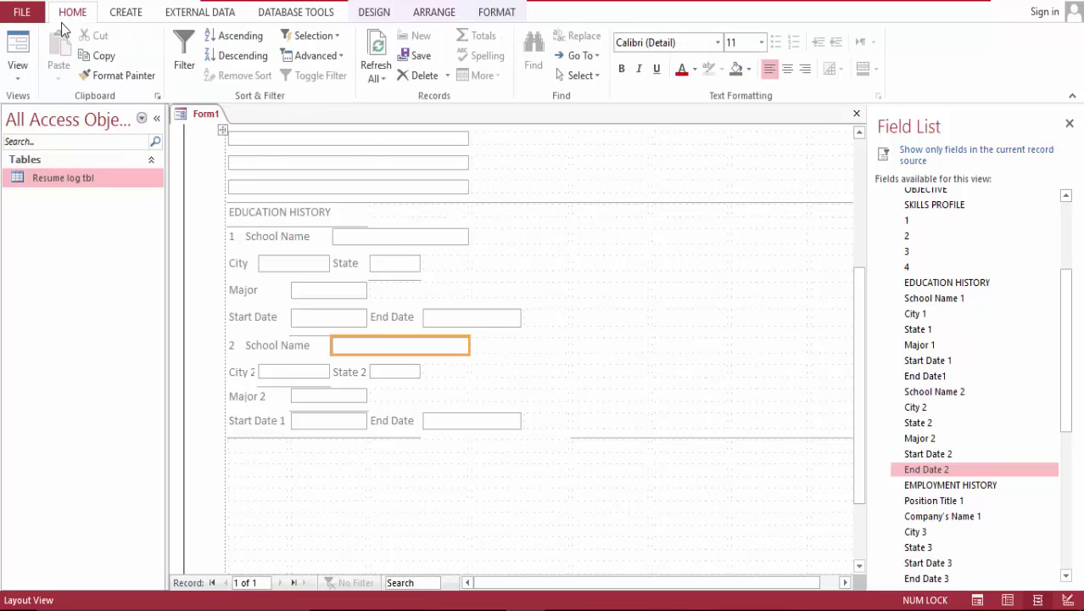
click(21, 49)
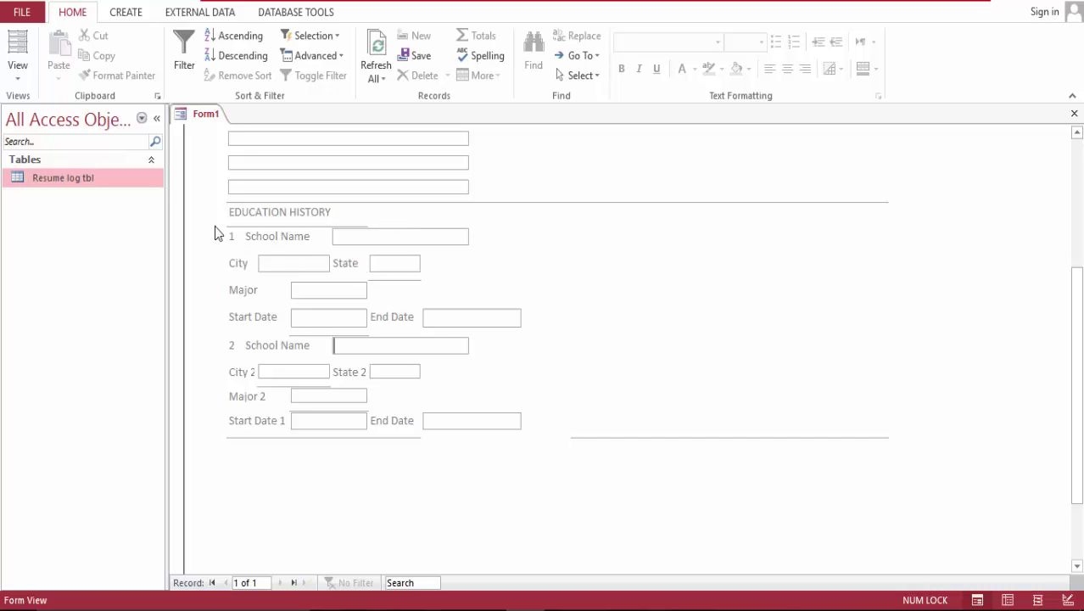
click(19, 47)
Step: Add a period after both school numbers so they read 1. and 2
click(232, 239)
click(234, 238)
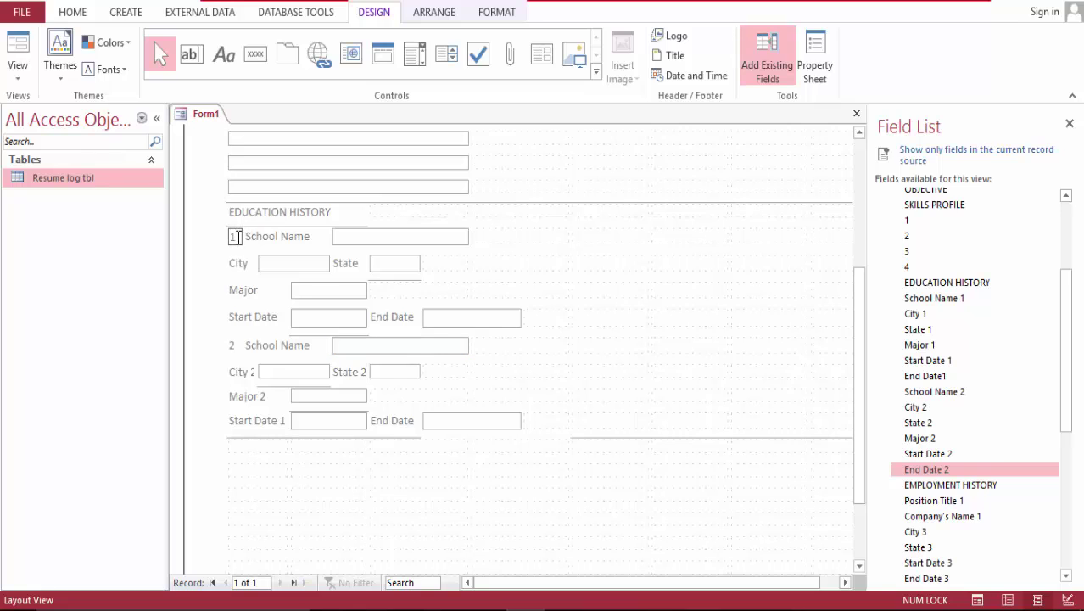
click(235, 346)
click(239, 344)
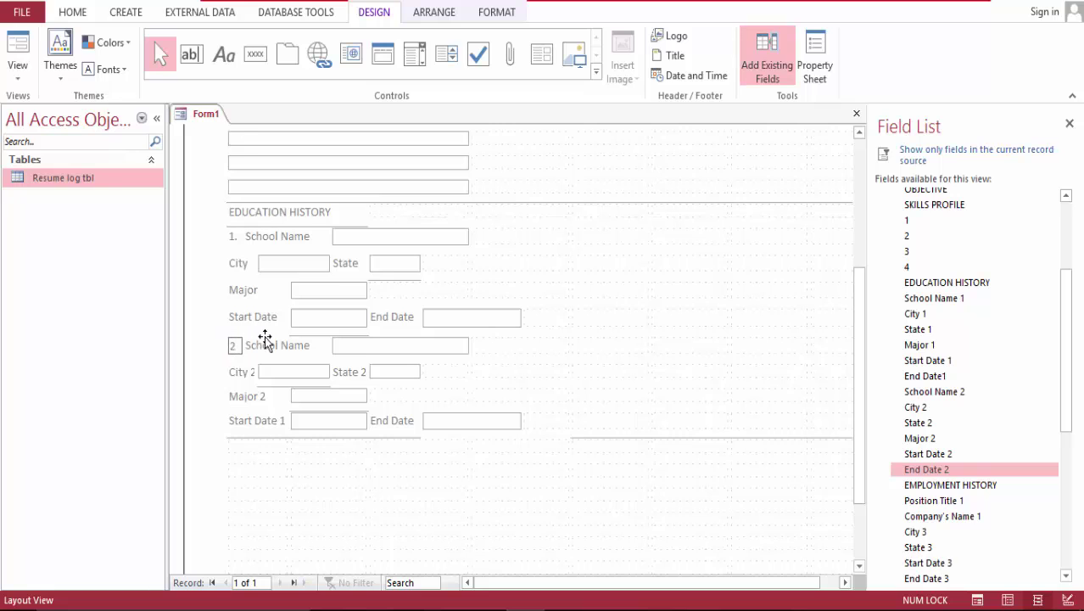
text(.)
click(331, 496)
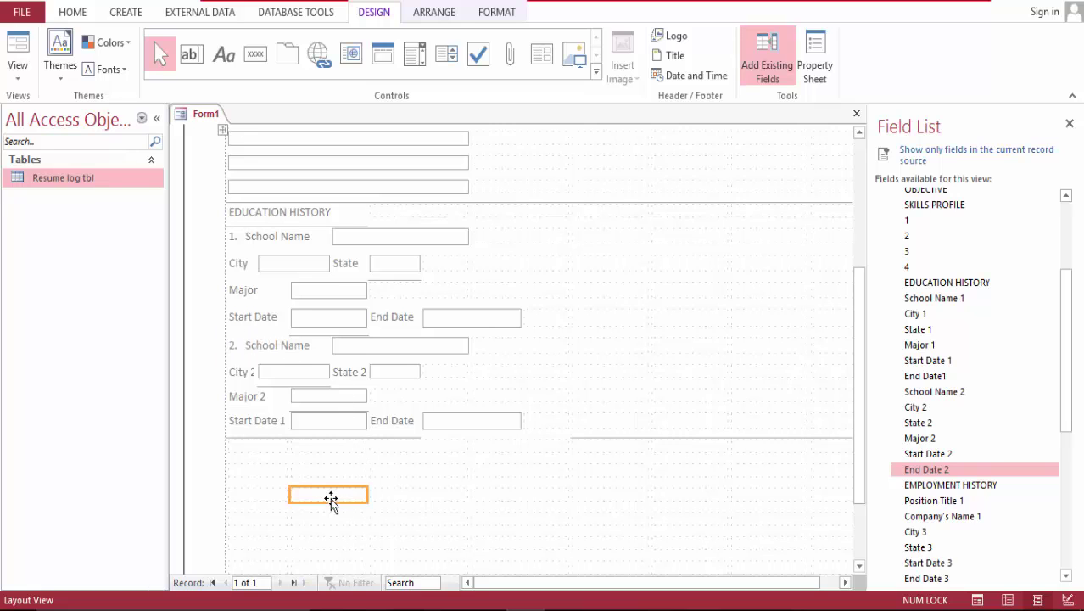
Step: Split the first Skills Profile text box horizontally three times, down to the narrow width of the number cells
scroll(867, 340, up, 5)
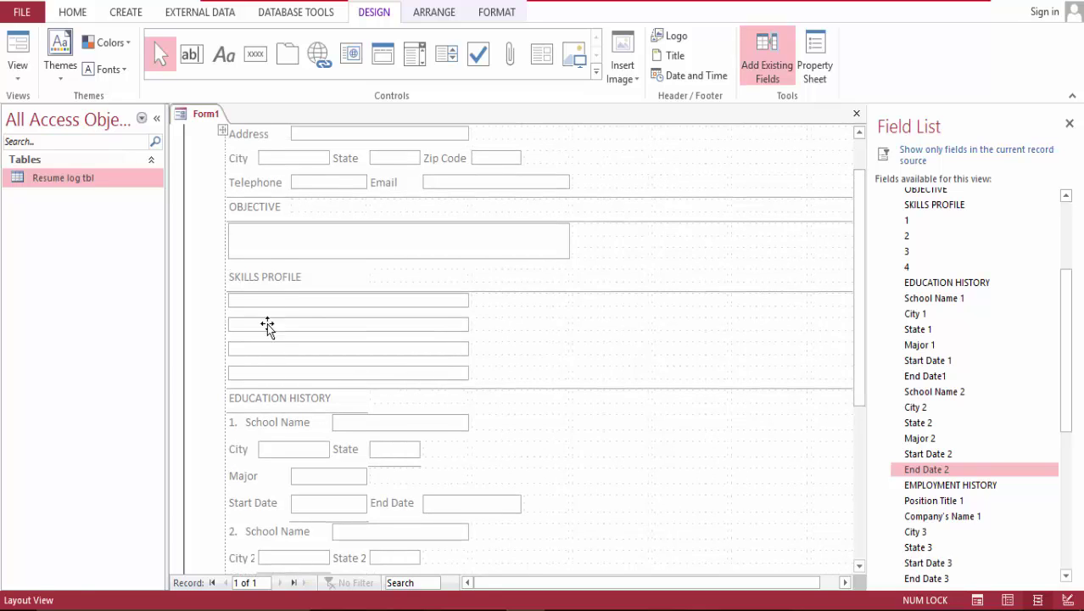
click(239, 301)
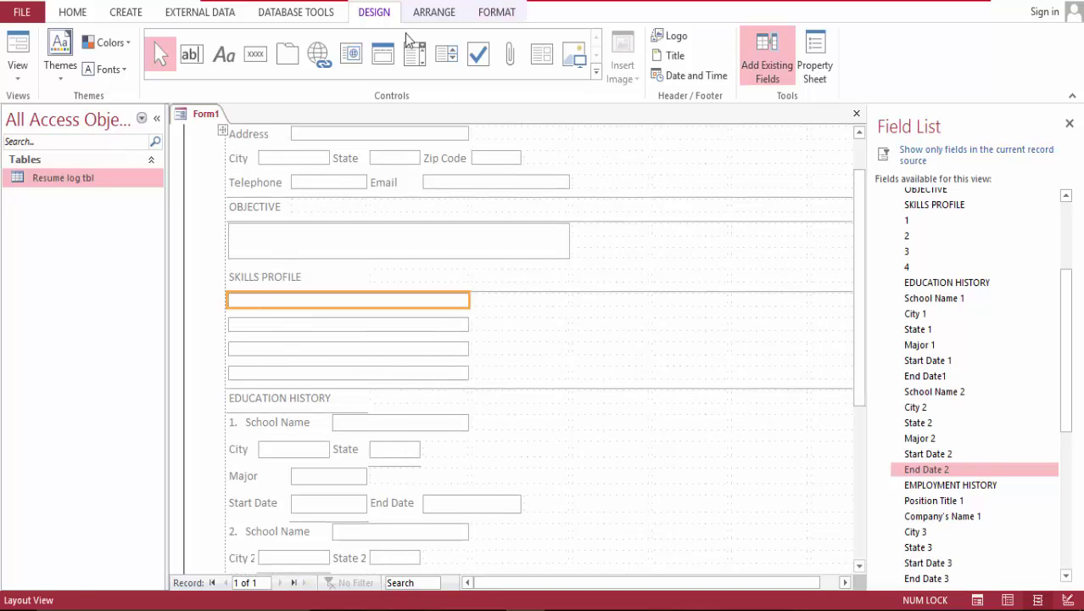
click(435, 12)
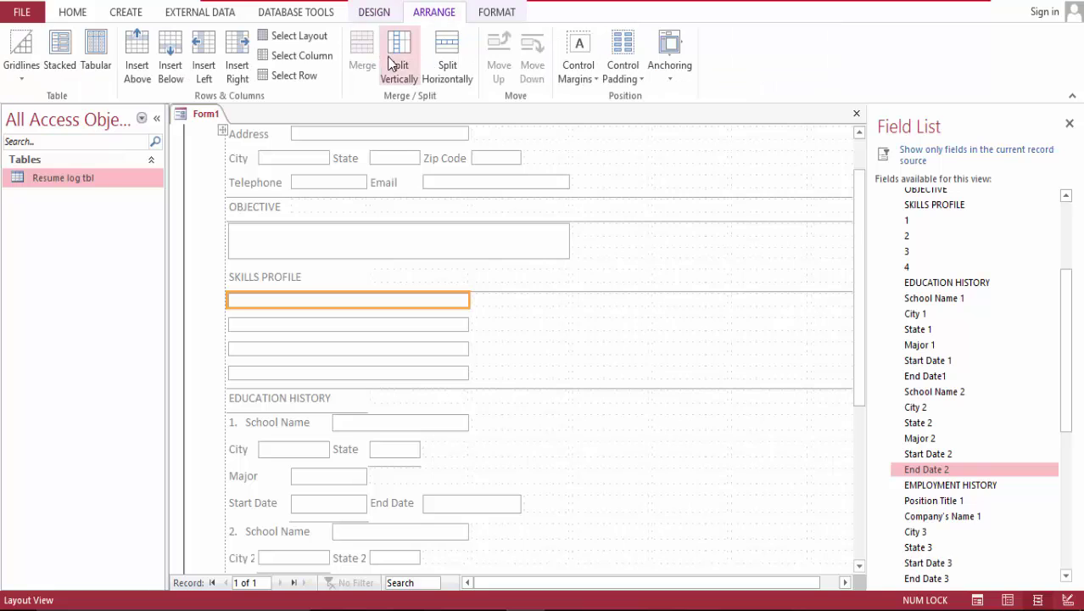
click(447, 68)
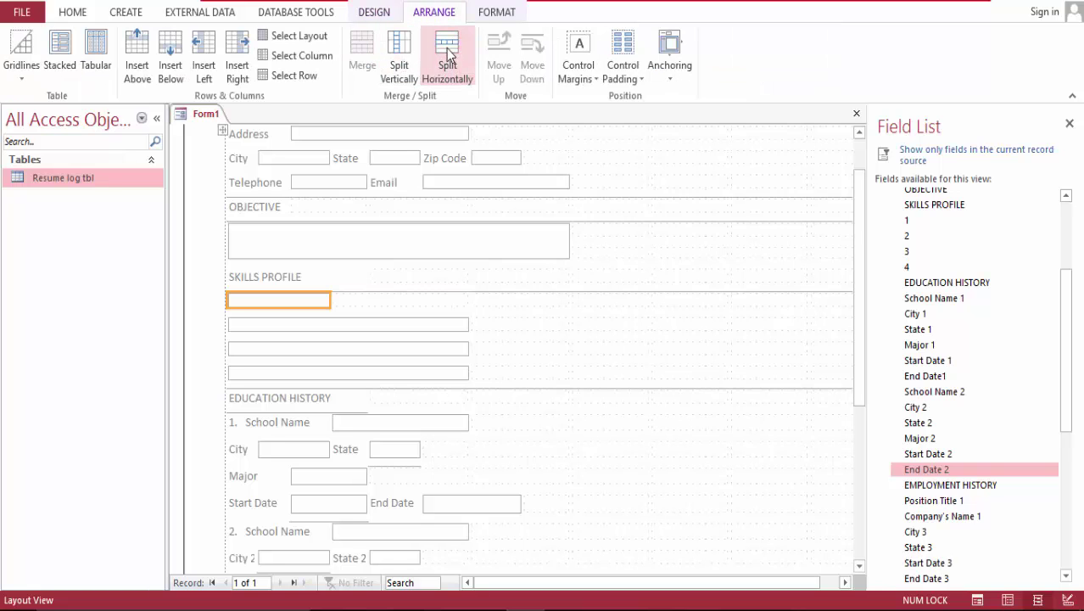
click(449, 53)
click(449, 52)
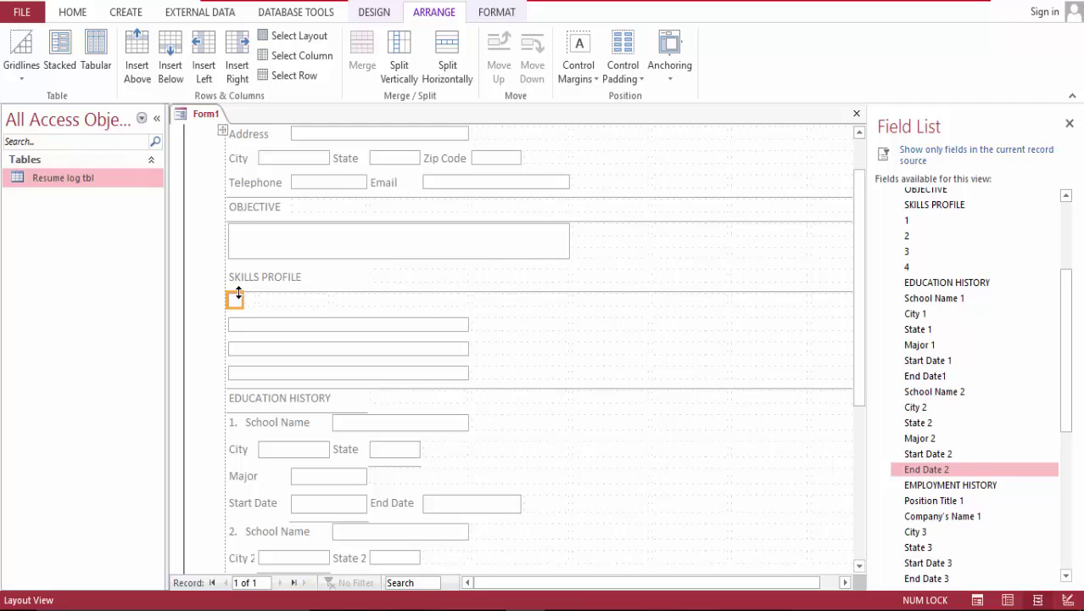
Step: Merge the three empty cells beside the narrow first Skills Profile text box into one cell
click(244, 325)
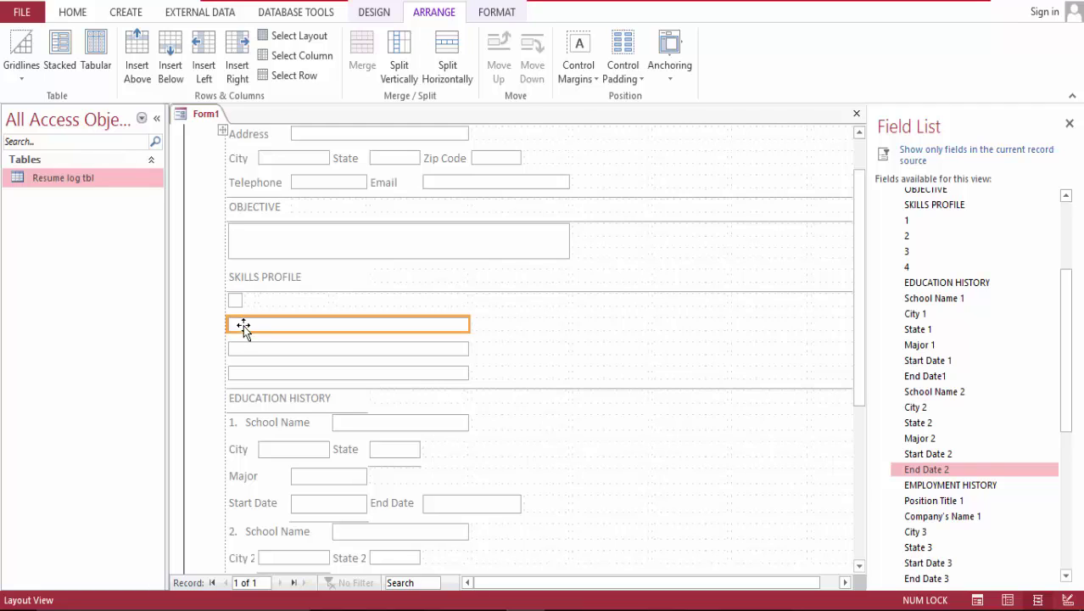
click(236, 305)
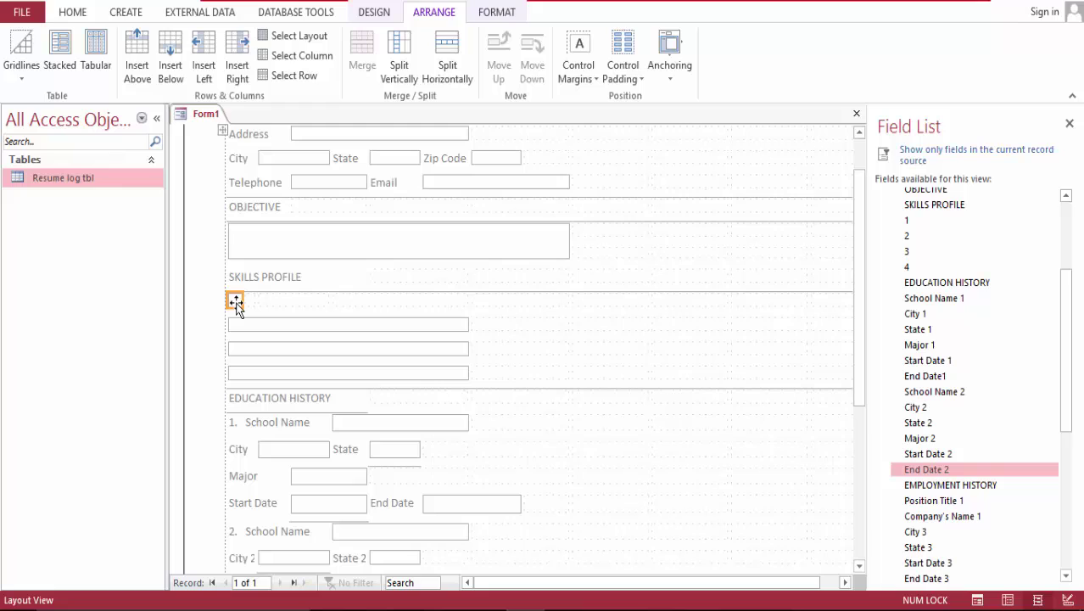
click(260, 301)
click(248, 301)
drag(265, 298, 344, 296)
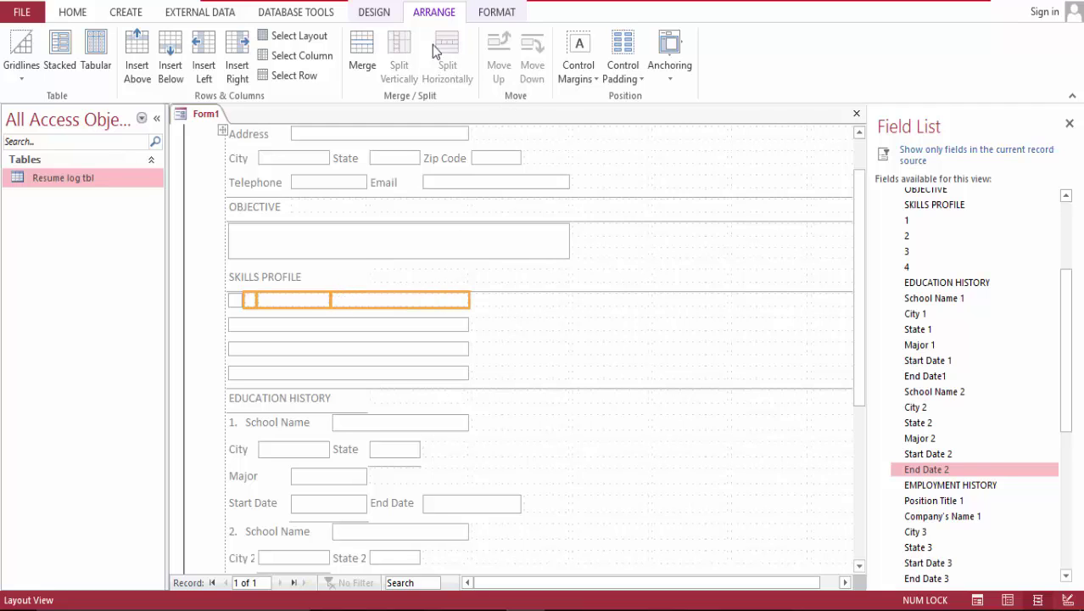
click(364, 55)
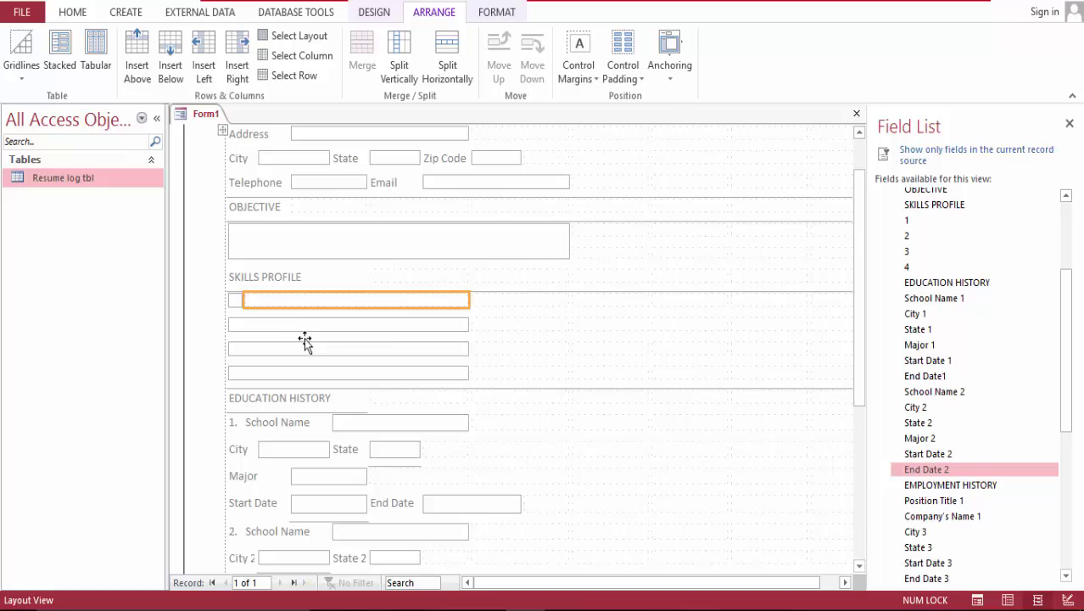
Step: Move the first Skills Profile text box into the merged cell and label the vacated narrow cell 1
mouse_move(235, 304)
mouse_down()
mouse_move(268, 303)
mouse_move(232, 300)
mouse_up()
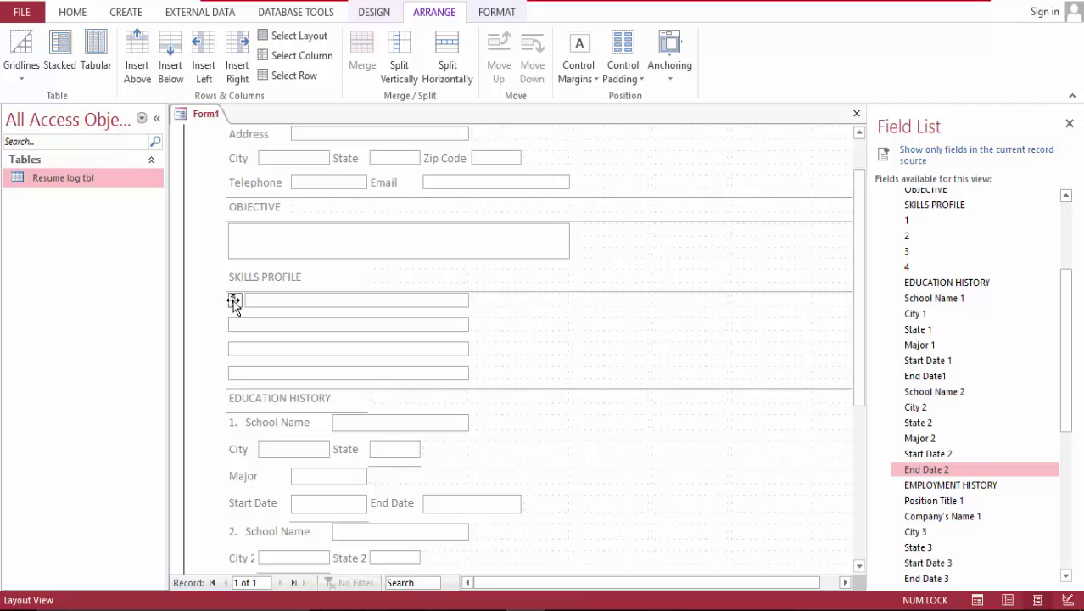
click(234, 303)
key(Delete)
Step: Split the second Skills Profile text box horizontally three times, down to the narrow width of the number cell
click(274, 325)
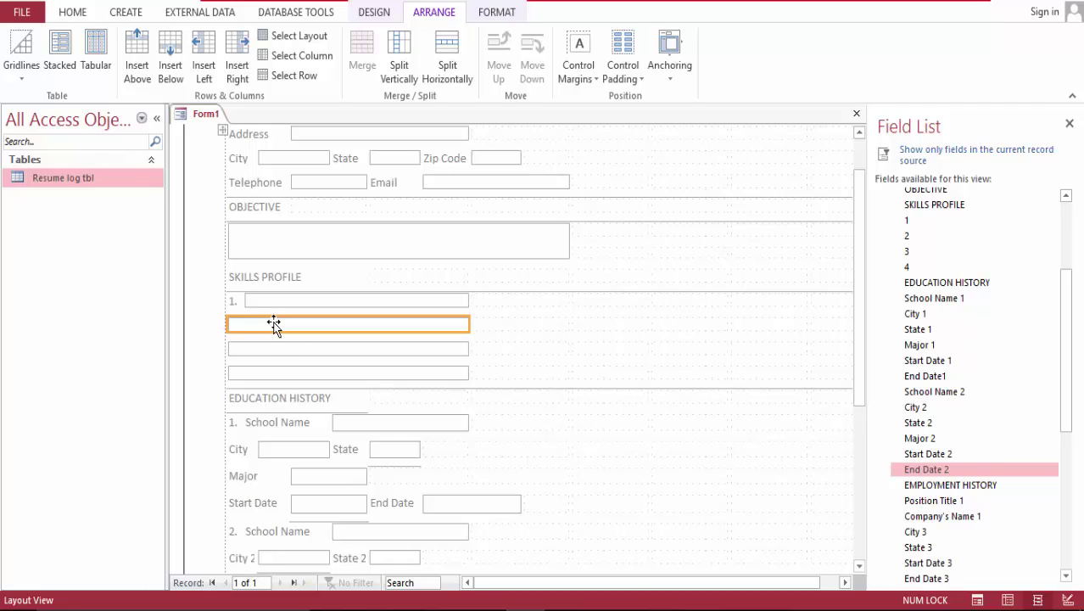
click(452, 58)
click(452, 58)
click(452, 58)
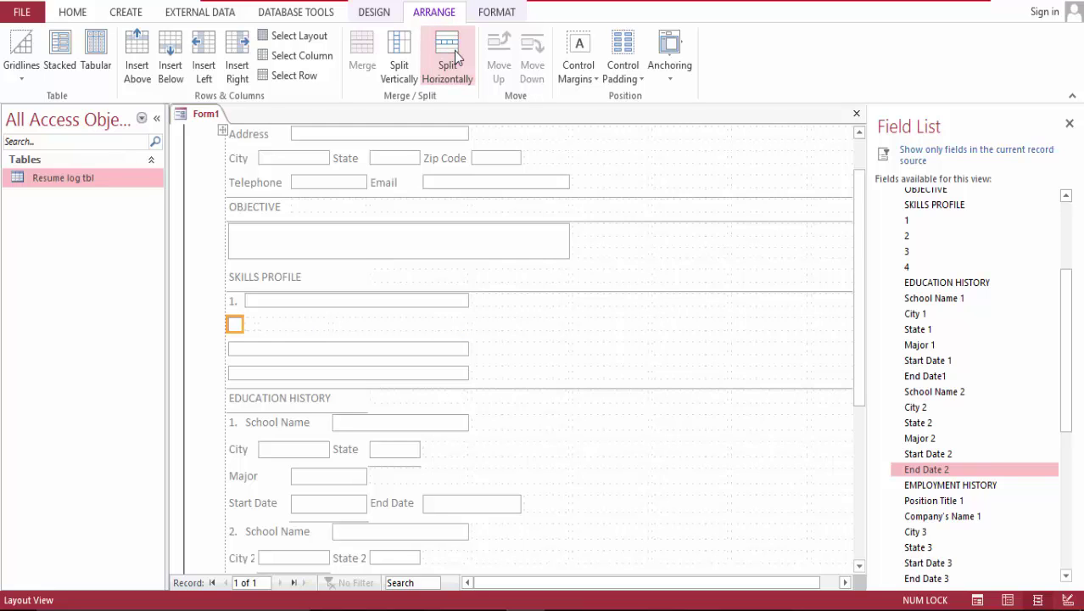
Step: Merge the three empty cells beside the narrow second Skills Profile text box and move the text box into the merged cell
mouse_move(241, 323)
mouse_down()
mouse_move(329, 325)
mouse_move(248, 329)
mouse_up()
click(287, 325)
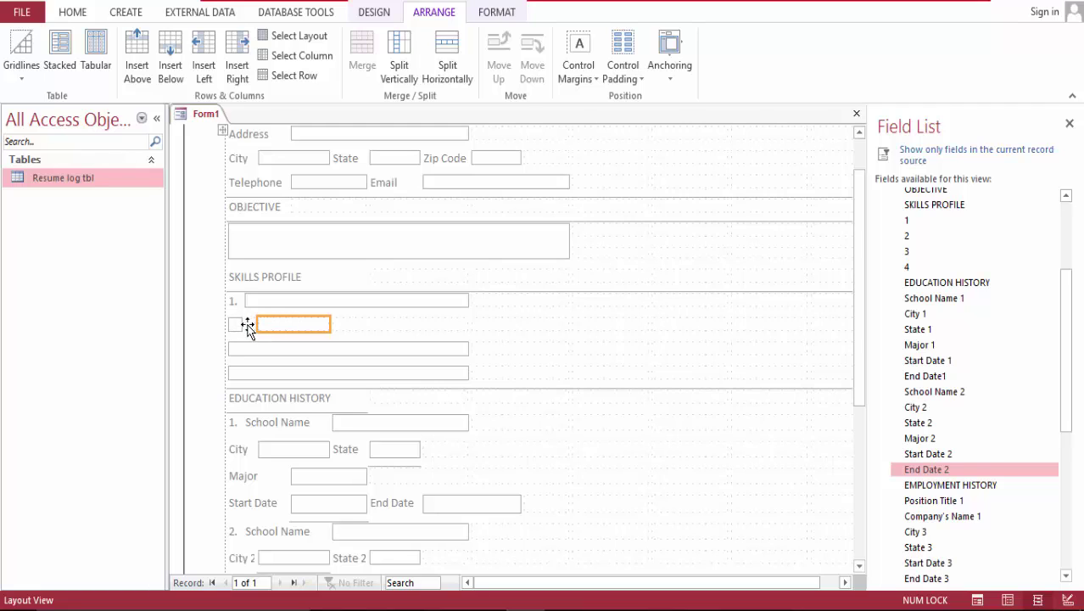
shift+click(247, 327)
shift+click(358, 327)
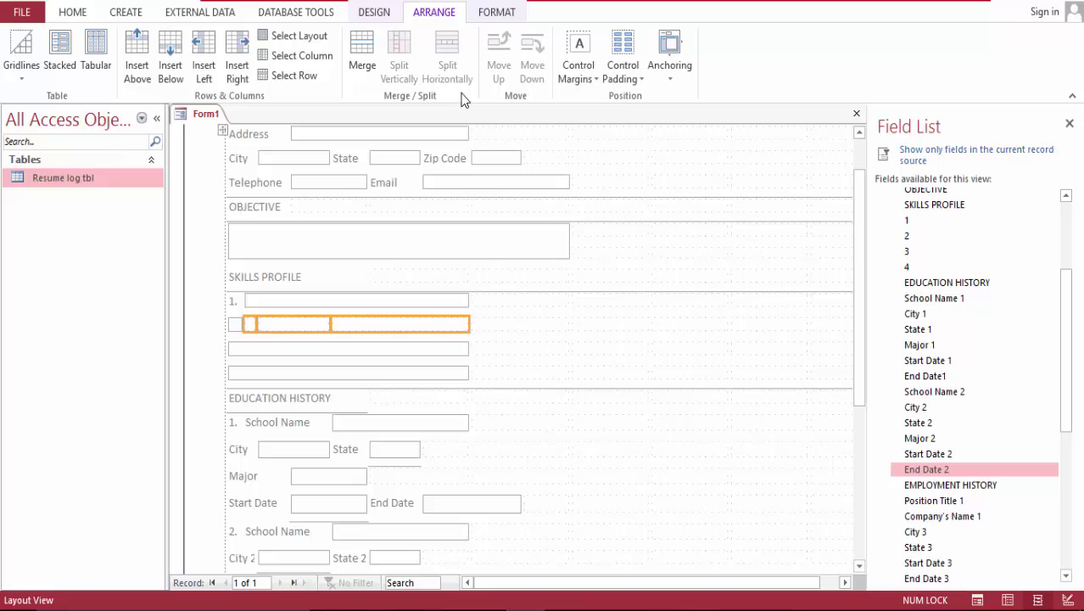
click(362, 49)
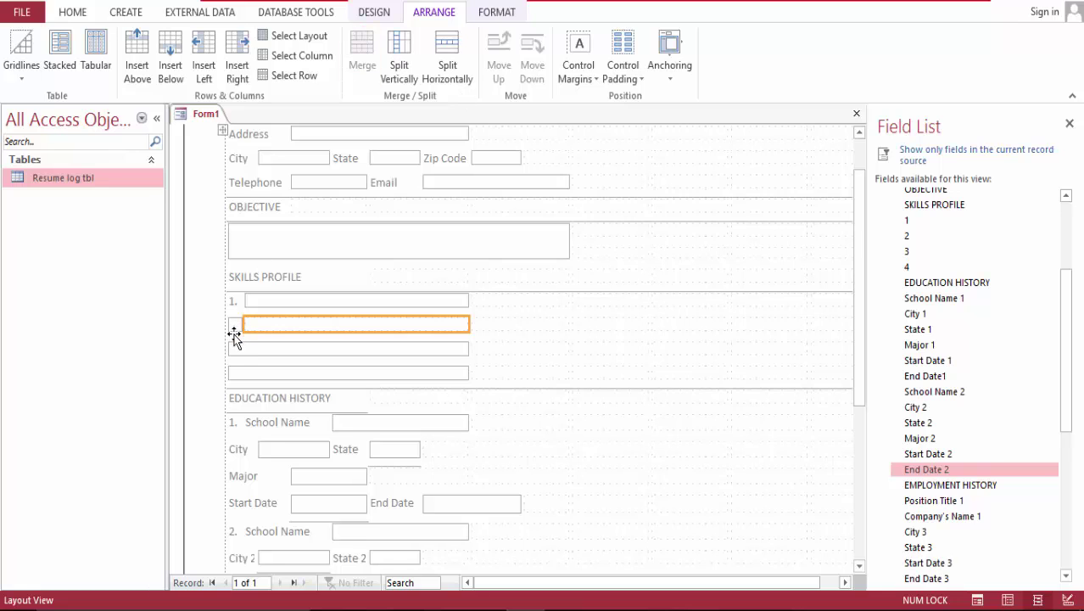
drag(239, 321, 272, 330)
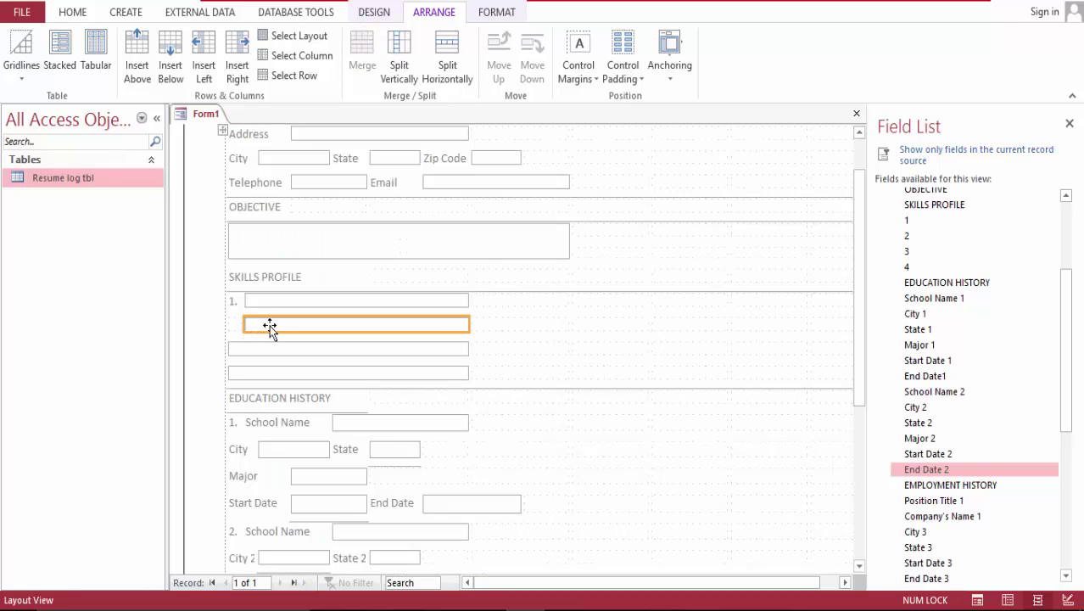
Step: Split the third and fourth Skills Profile text boxes horizontally down to the narrow width of the number cells
click(246, 350)
click(448, 66)
click(457, 60)
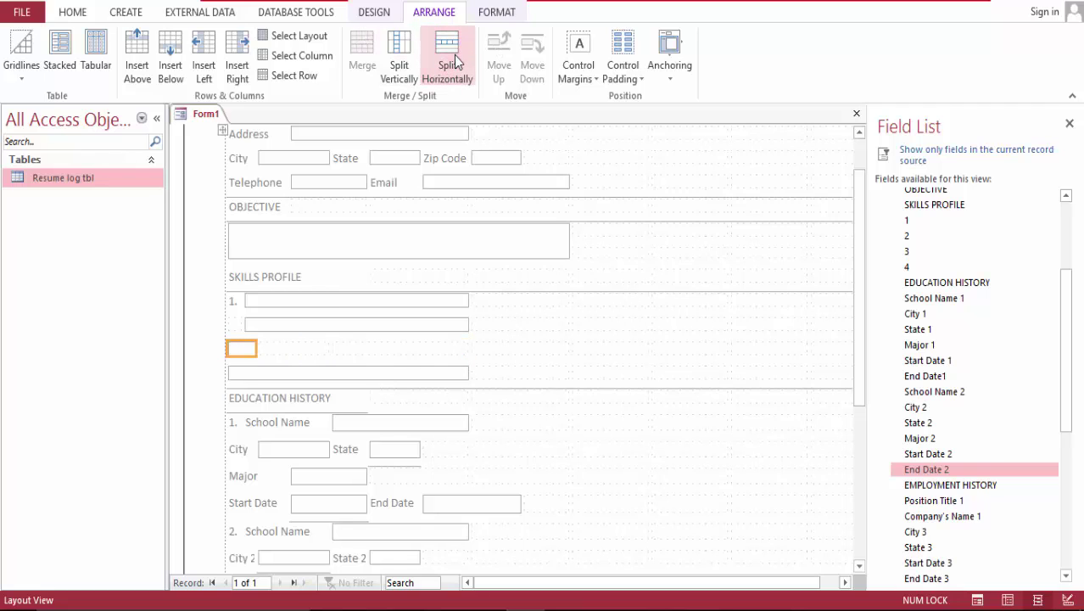
click(242, 375)
click(447, 55)
click(448, 55)
click(449, 55)
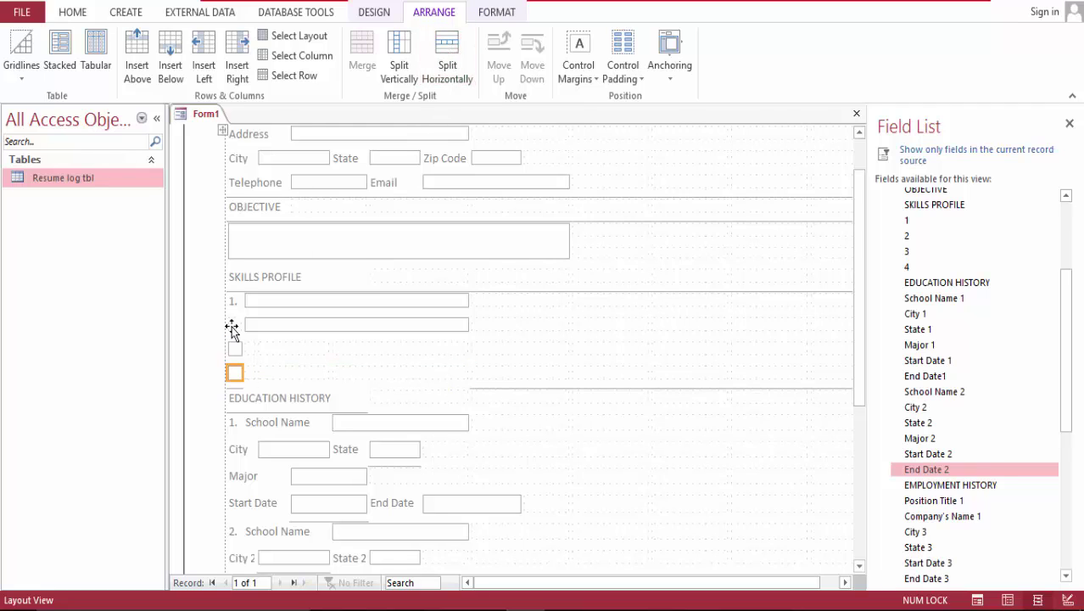
Step: Merge the empty cells in the third and fourth Skills Profile rows and move each row's text box into its merged cell
drag(246, 356, 354, 357)
click(250, 350)
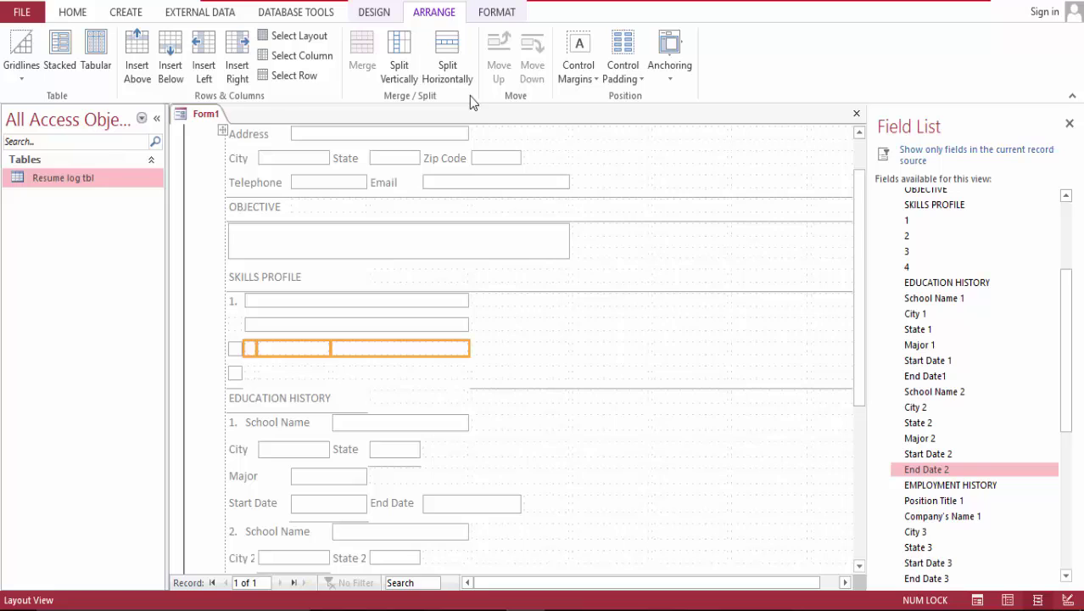
click(361, 53)
drag(252, 374, 346, 377)
click(361, 53)
drag(235, 351, 274, 347)
drag(233, 376, 271, 375)
Step: Label the narrow cells of the second, third and fourth Skills Profile rows 2., 3. and 4
click(234, 327)
key(Delete)
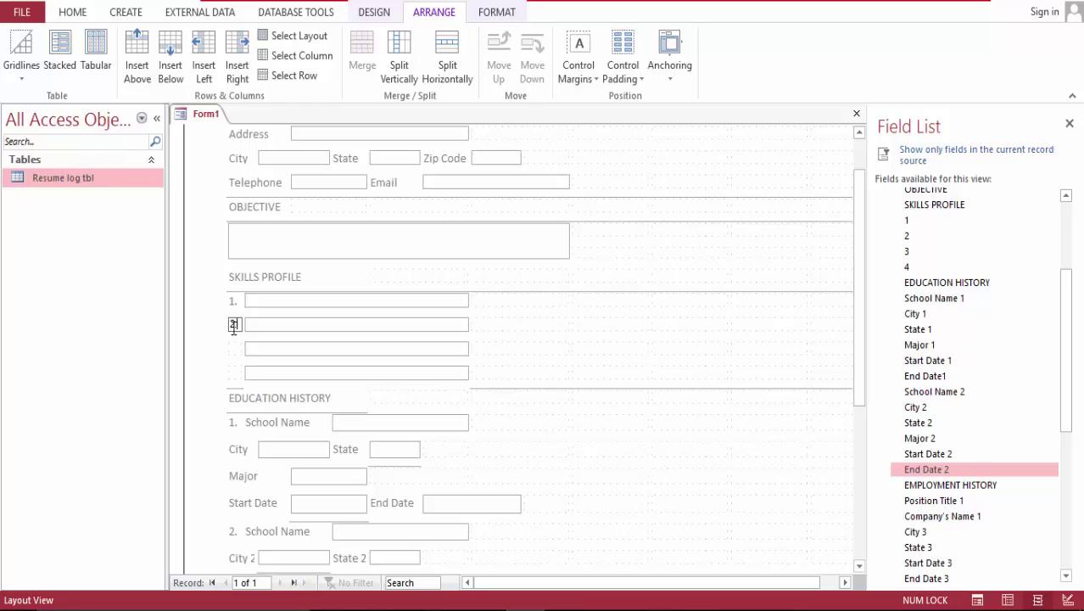
click(237, 352)
key(Delete)
click(231, 371)
key(Delete)
click(232, 373)
text(4.)
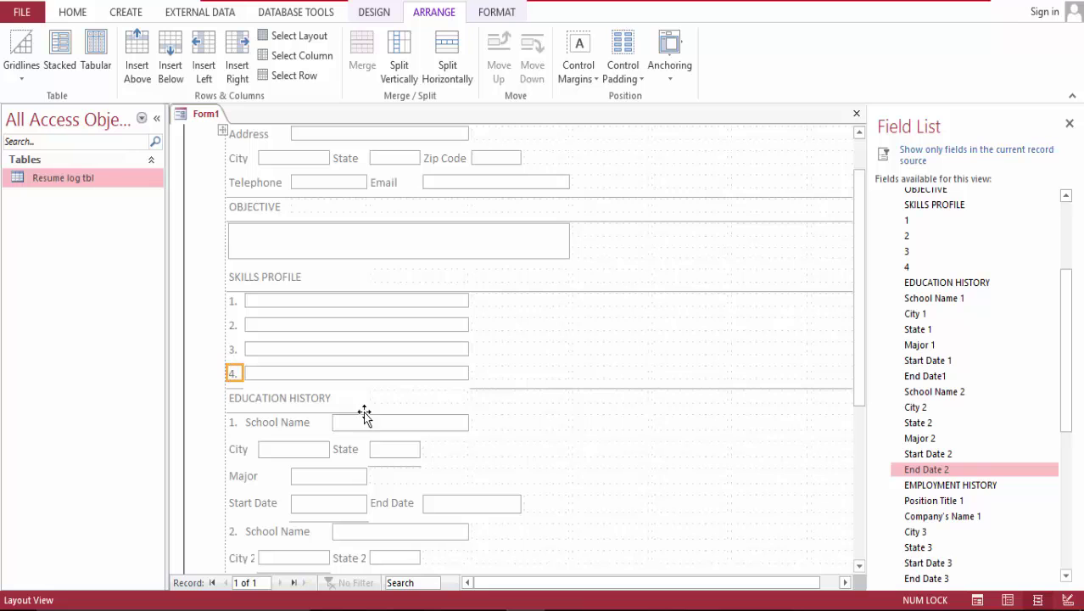
Step: Add the EMPLOYMENT HISTORY field to the empty row below the second school's start and end dates
click(506, 450)
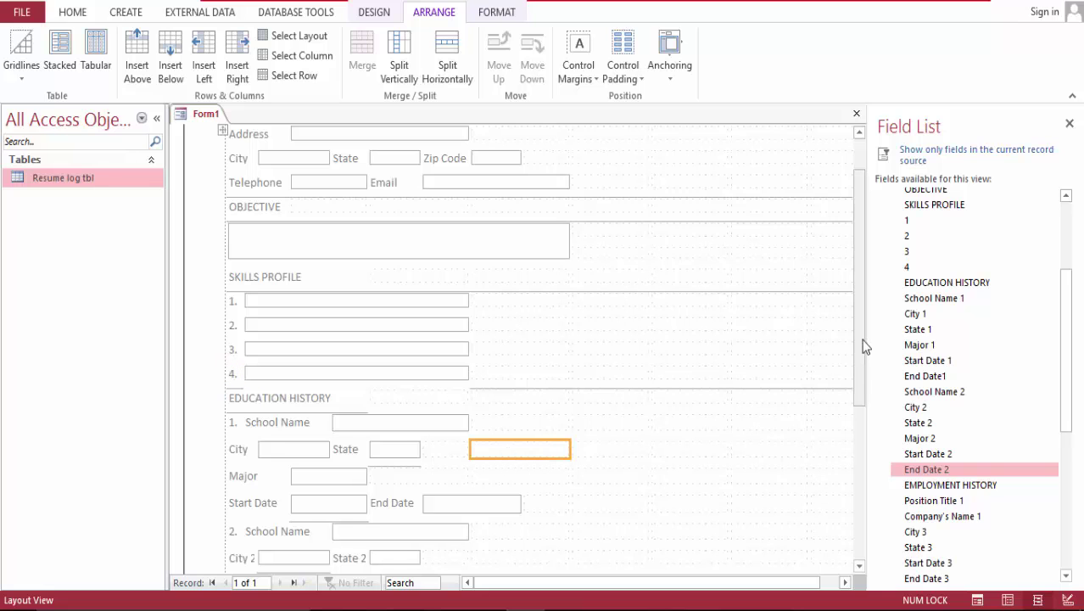
scroll(866, 355, up, 2)
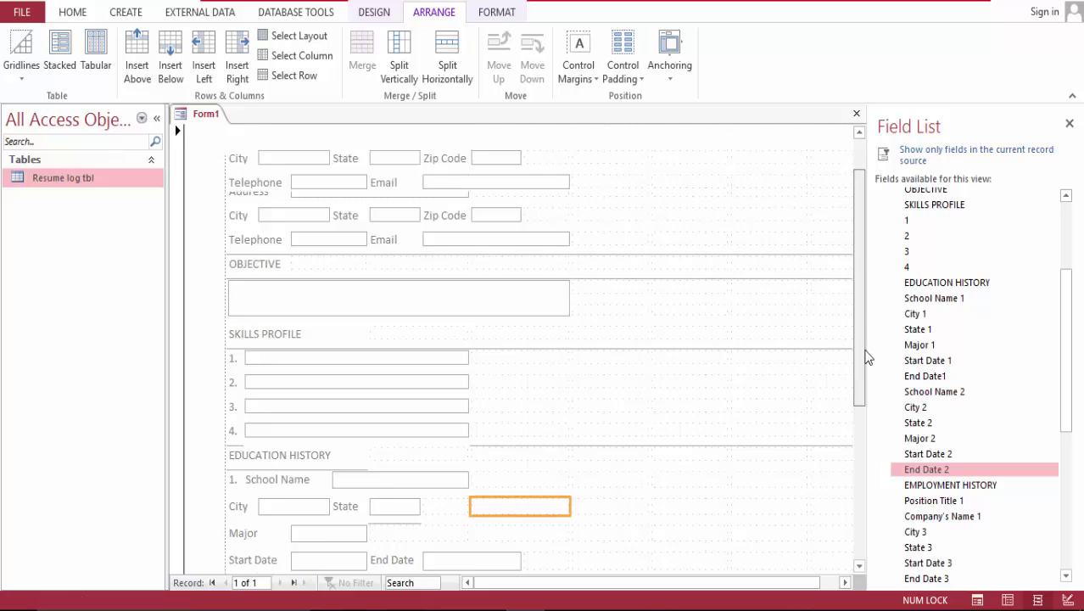
scroll(868, 356, down, 2)
drag(857, 345, 855, 507)
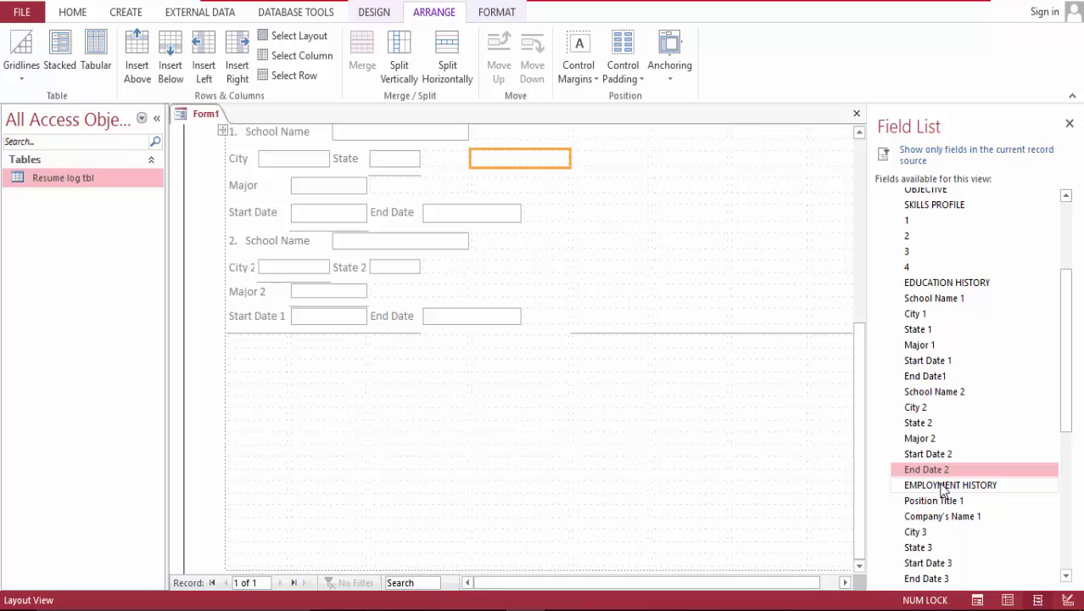
drag(848, 472, 269, 350)
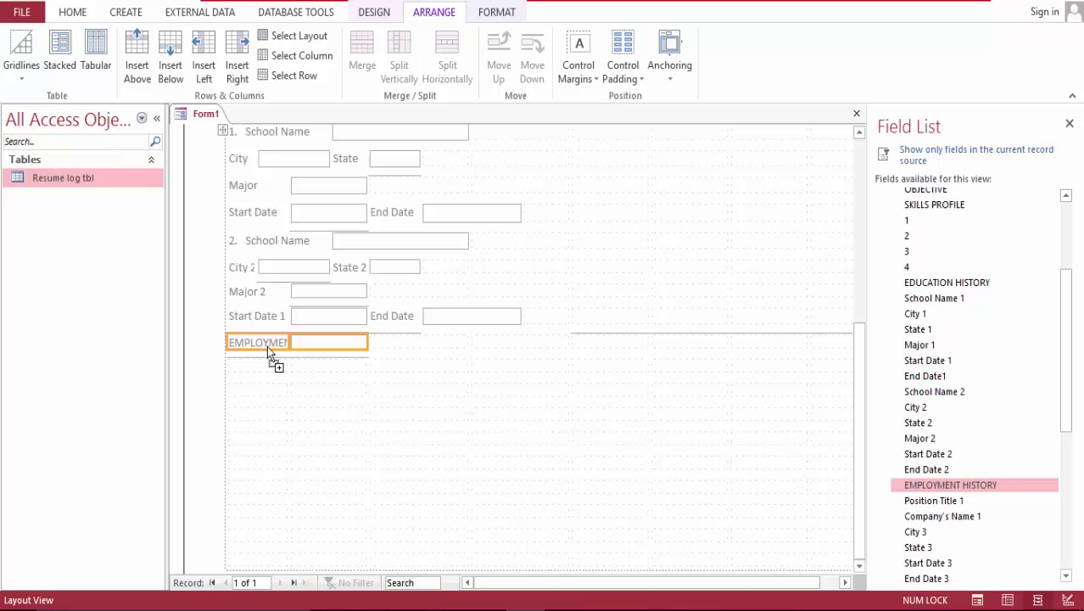
Step: Delete the EMPLOYMENT HISTORY text box and merge its empty cell with the label so the full heading fits
drag(335, 342, 337, 389)
key(Delete)
click(323, 343)
shift+click(264, 339)
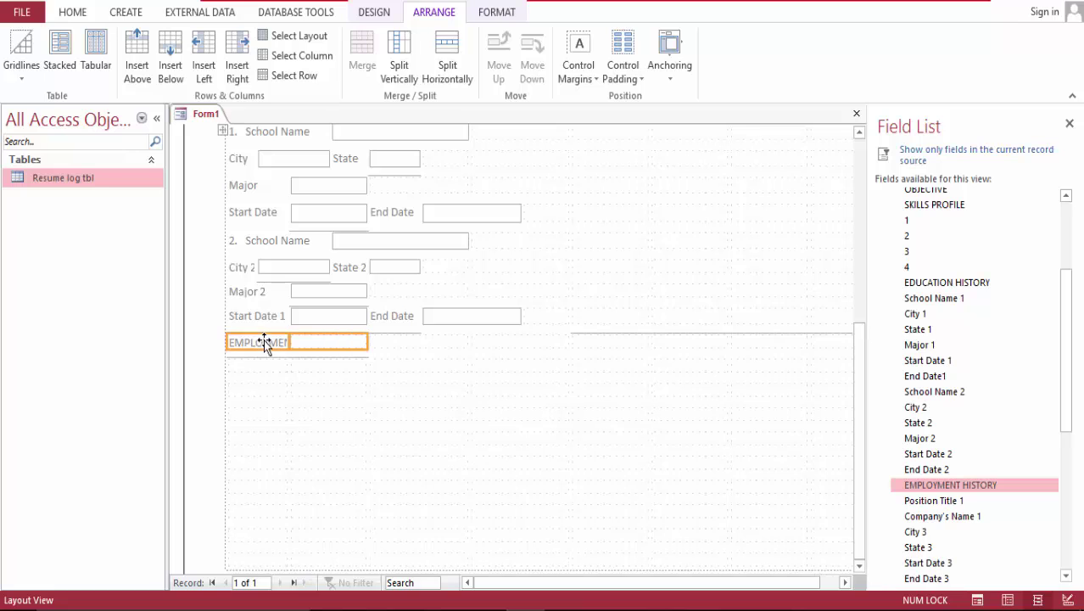
click(361, 68)
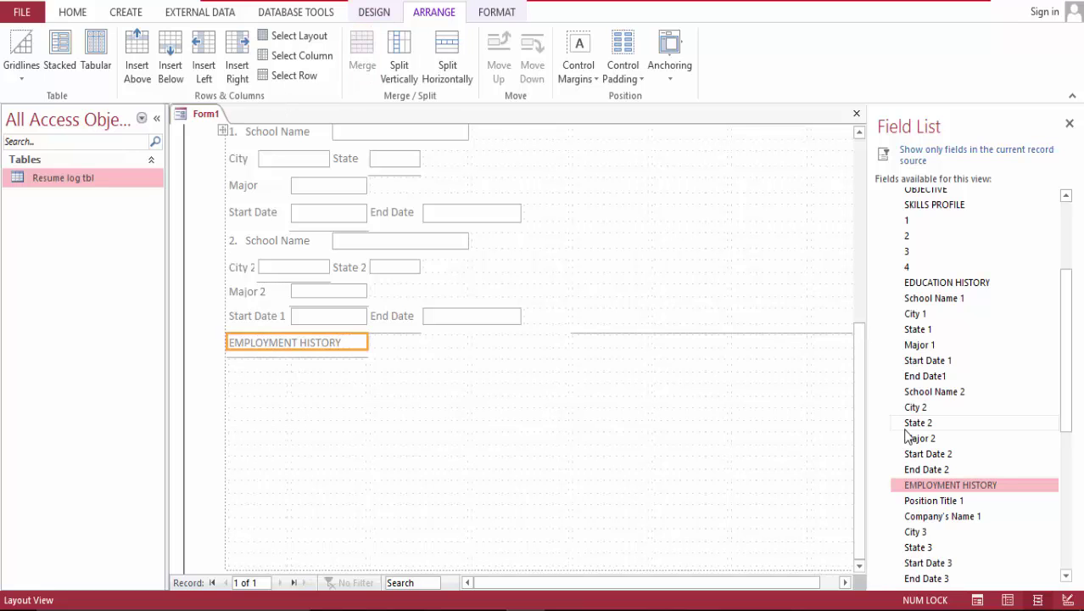
Step: Split the empty cell below the EMPLOYMENT HISTORY heading horizontally to number-cell width and merge the two remaining parts beside it
drag(929, 506, 261, 368)
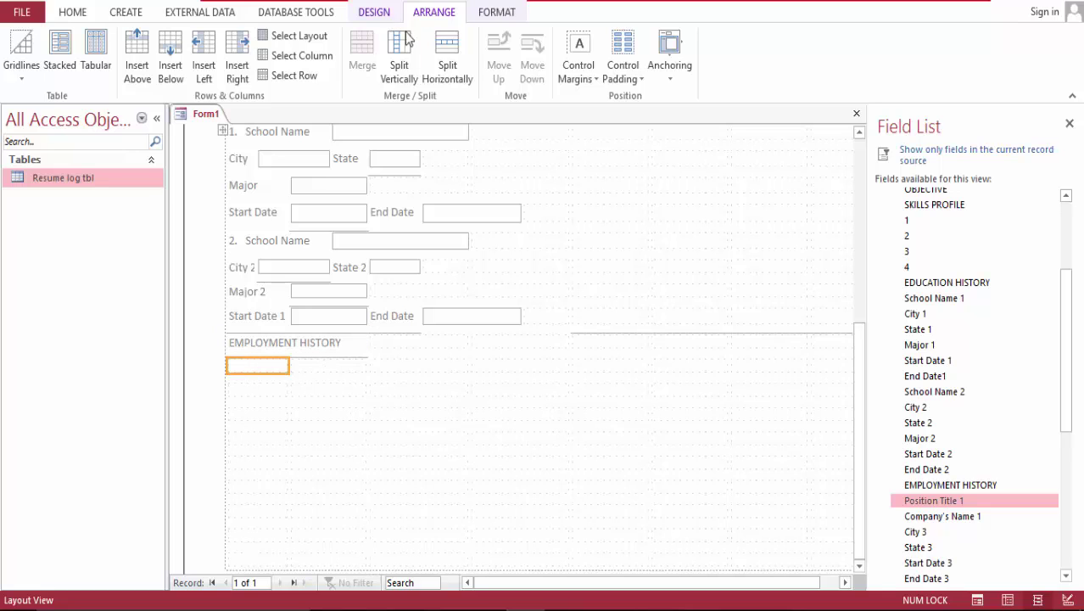
click(453, 56)
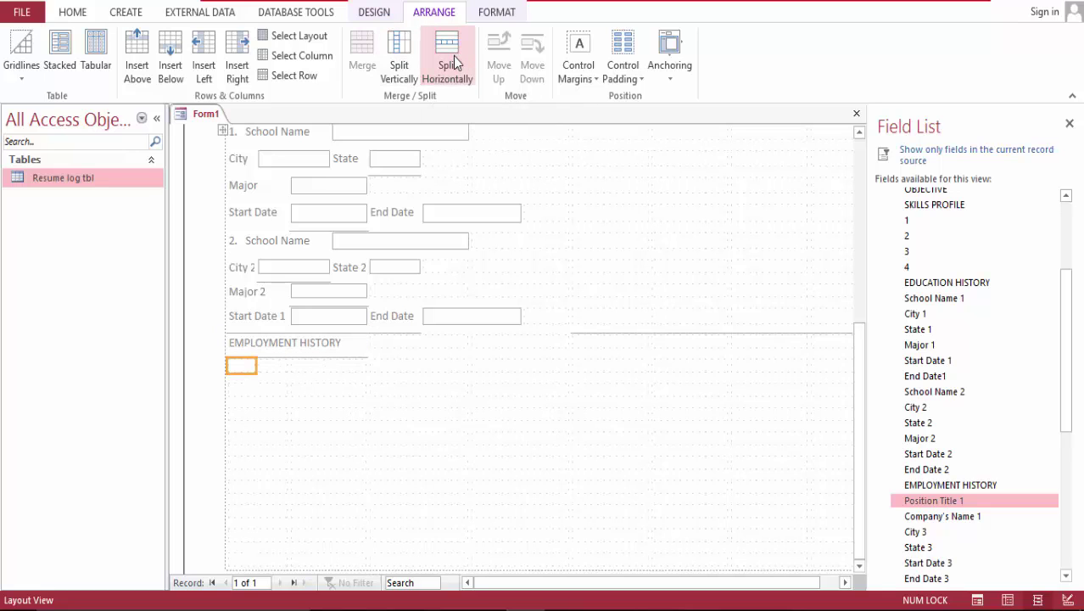
click(251, 367)
drag(277, 369, 318, 365)
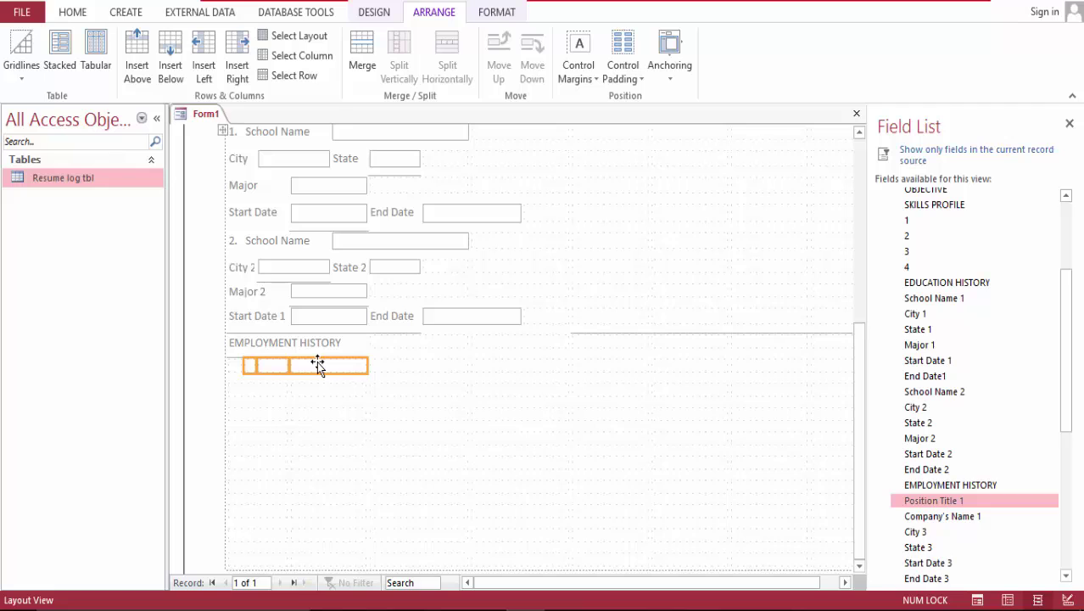
click(276, 366)
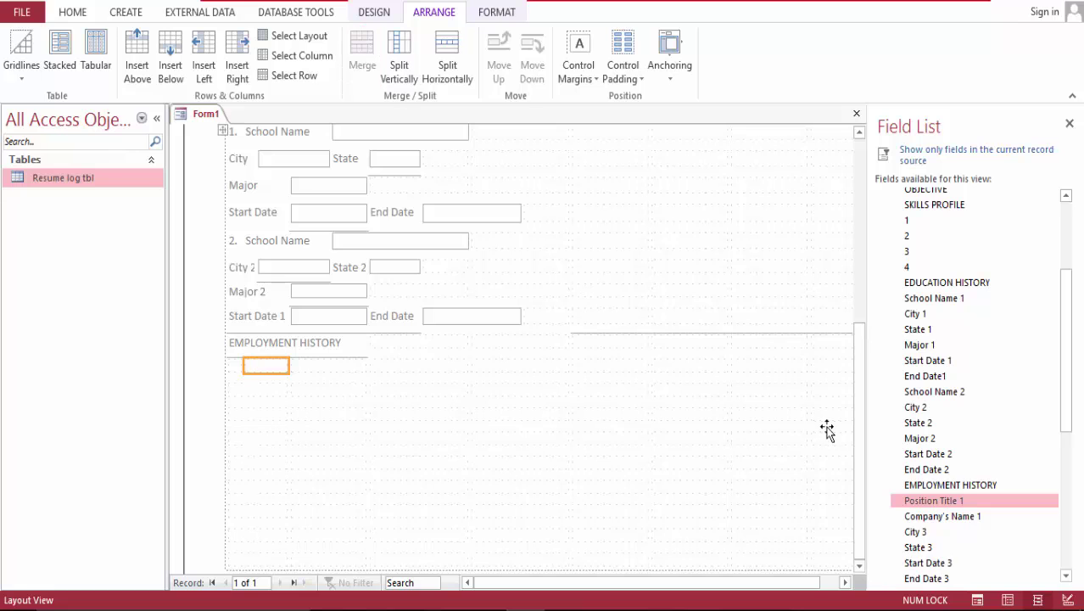
Step: Add the Position Title 1 field to the merged cell and enter 1 in the narrow cell before it
drag(923, 501, 278, 370)
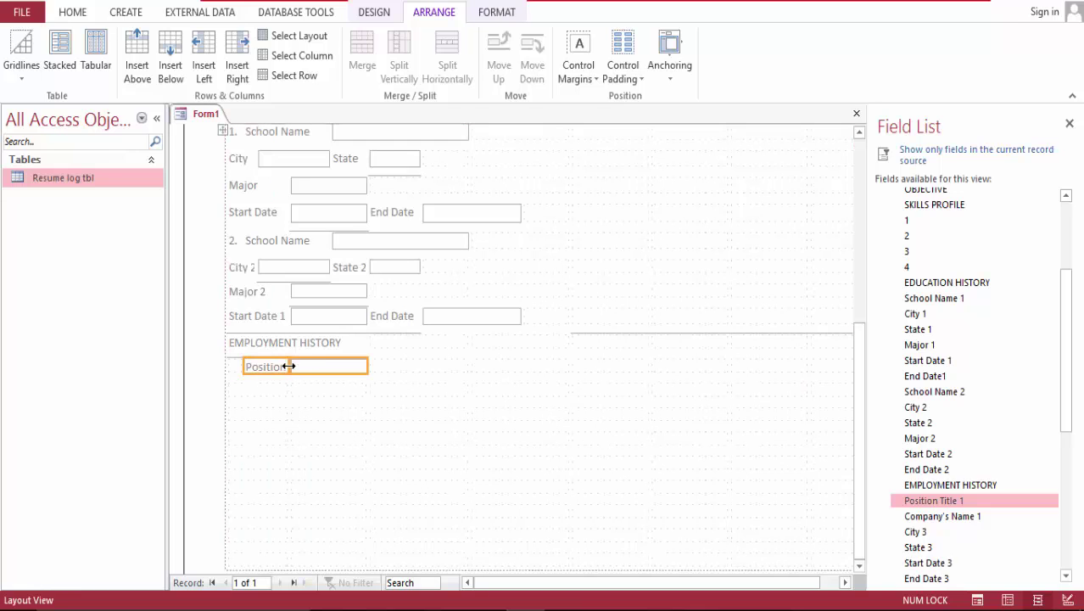
click(235, 367)
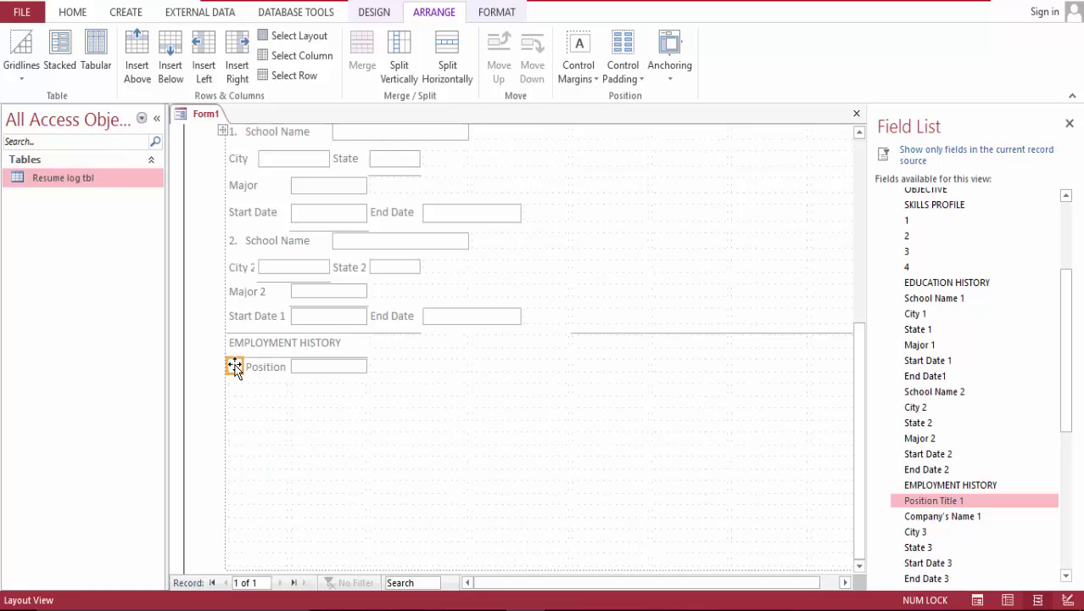
click(235, 366)
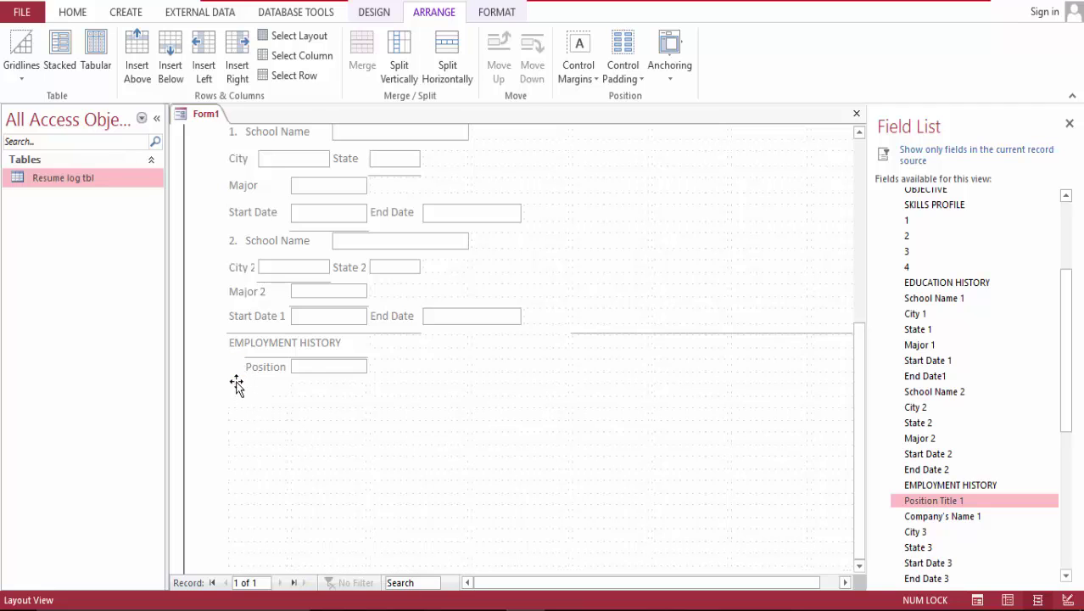
Step: Add Company's Name 1 beside Position, City 3 and State 3 in the row below, and Start Date 3 and End Date 3 under those
drag(918, 516, 392, 372)
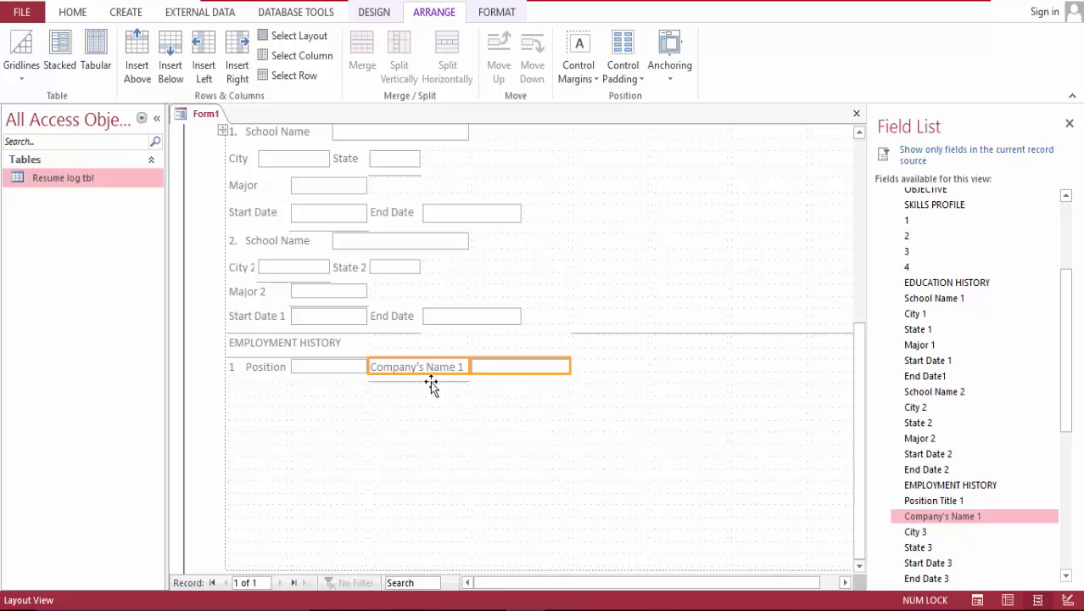
drag(916, 531, 270, 404)
drag(919, 547, 455, 407)
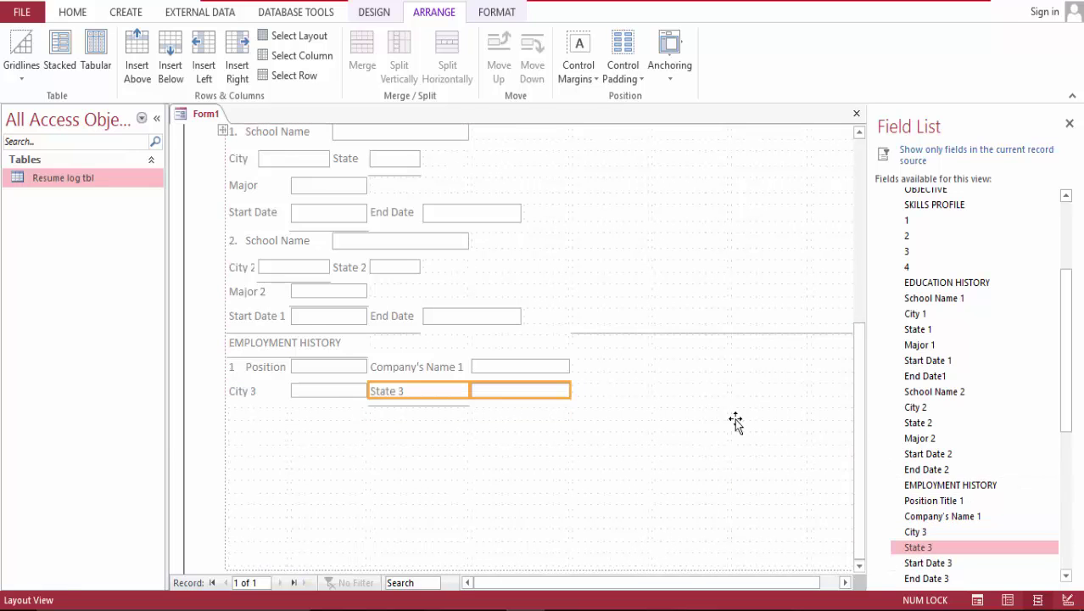
drag(929, 564, 270, 418)
drag(927, 579, 428, 412)
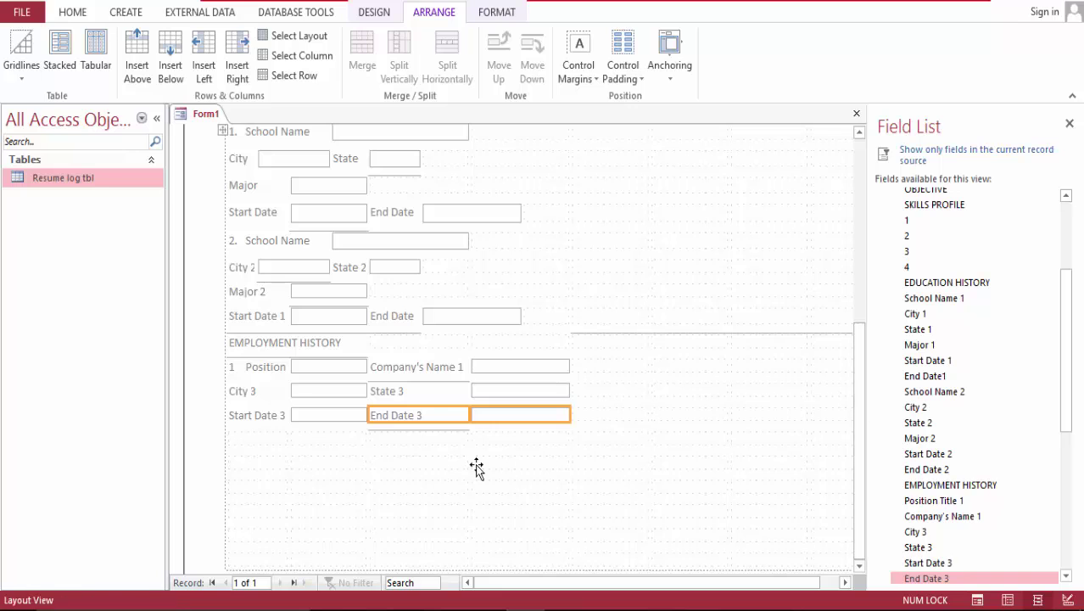
Step: Split the empty cell below Start Date 3 horizontally to number-cell width and merge the two remaining parts beside it
click(242, 437)
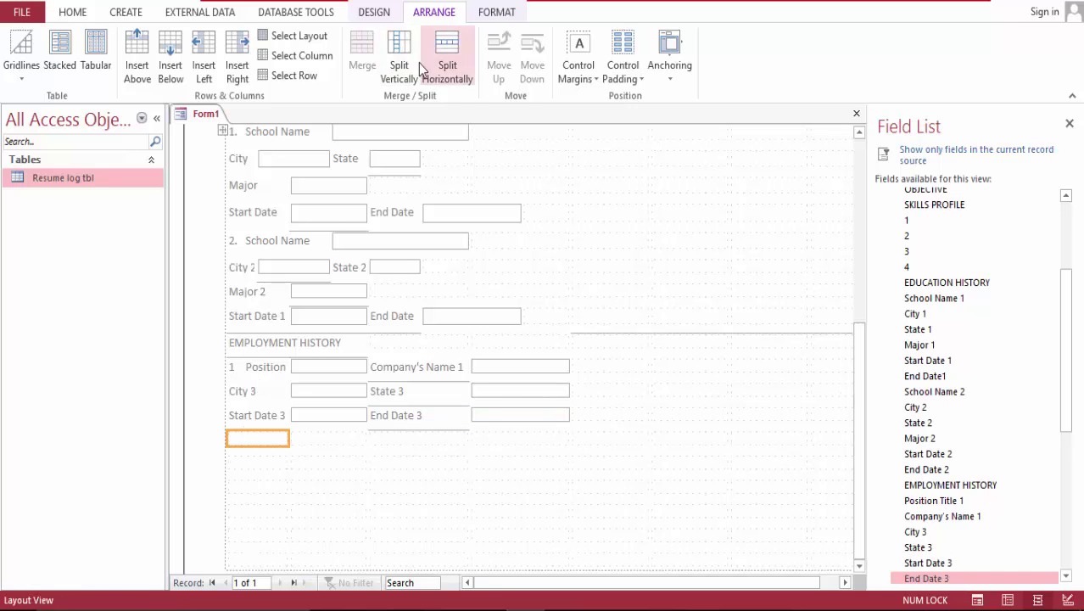
click(446, 54)
click(247, 440)
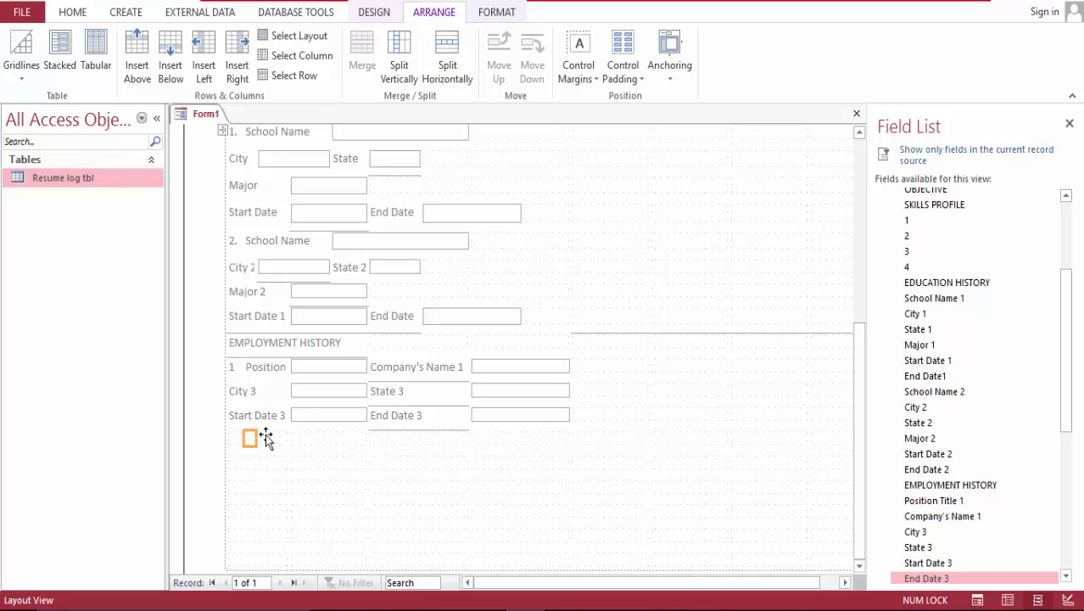
shift+click(265, 436)
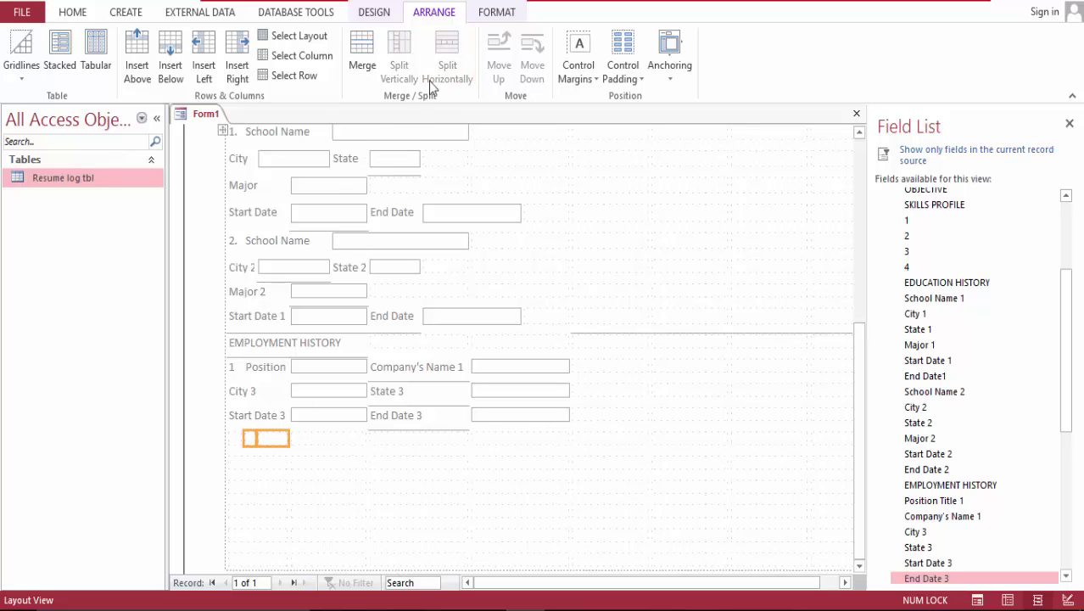
click(362, 48)
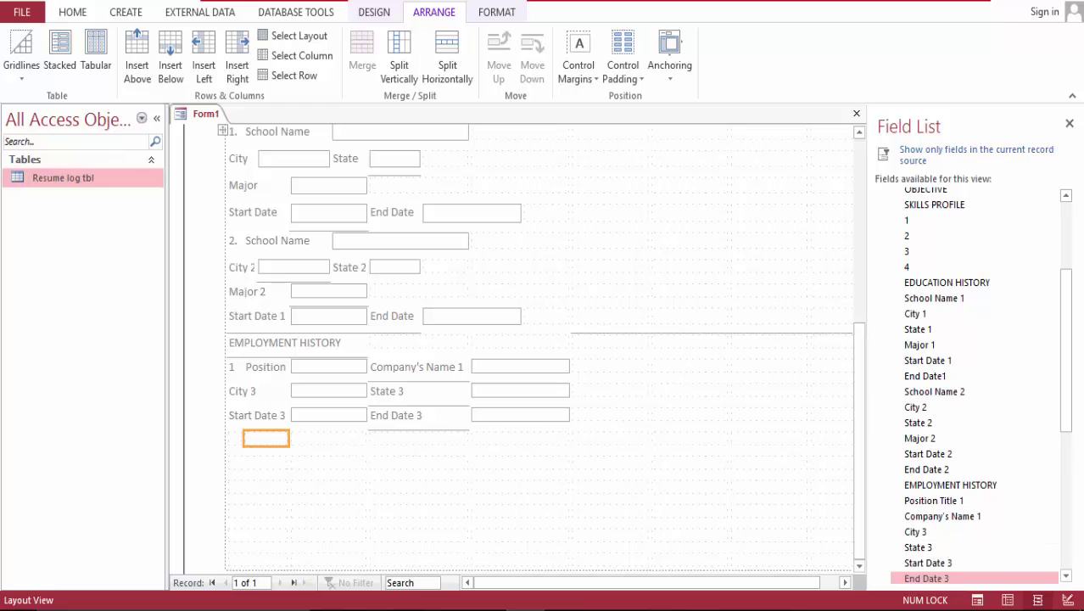
Step: Add Position Title 2 to the merged cell with Company's Name 2 beside it, City 4 and State 4 below, and Start Date 4 and End Date 4 under those
drag(1065, 339, 1072, 413)
drag(933, 406, 286, 450)
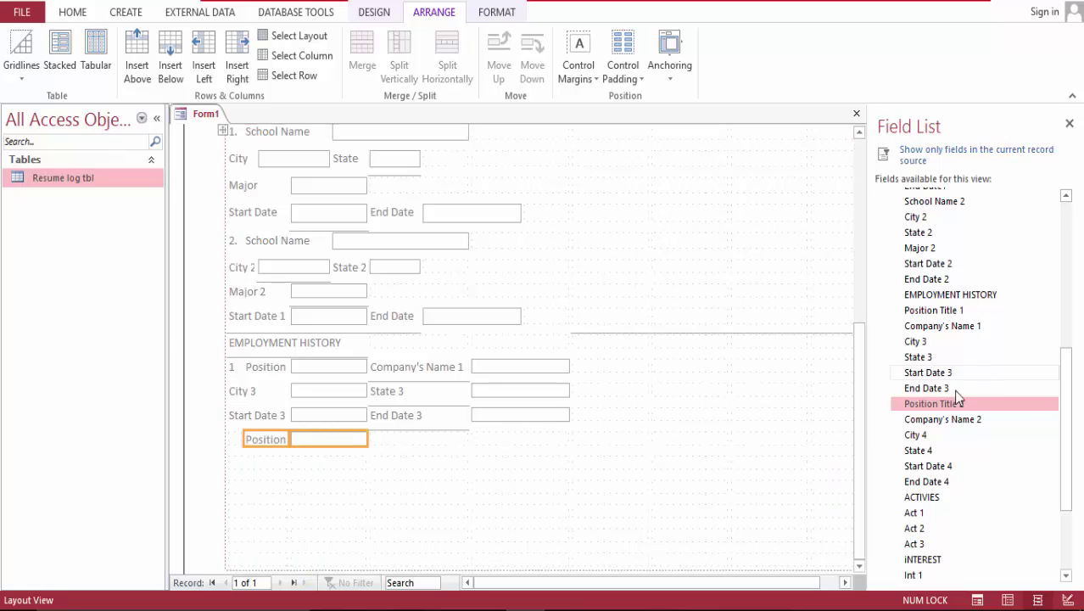
drag(935, 419, 438, 445)
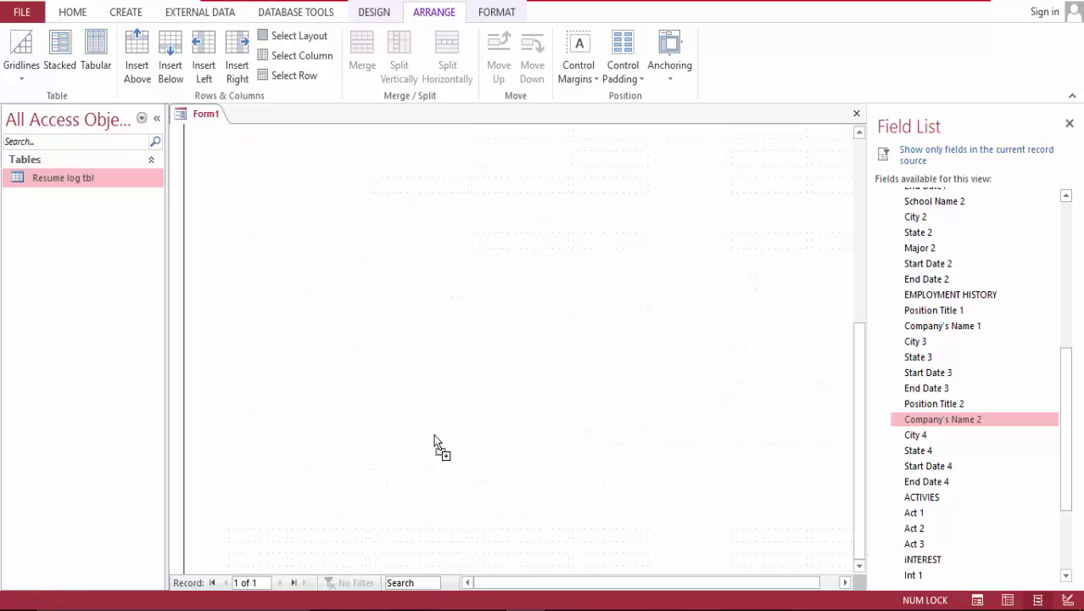
drag(917, 433, 252, 463)
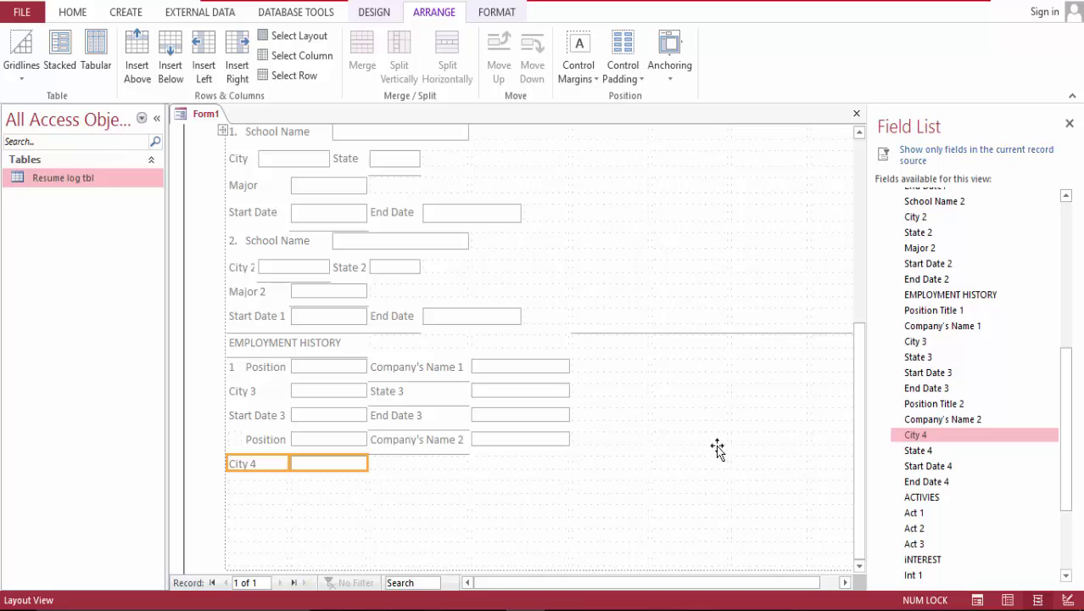
drag(918, 450, 439, 462)
drag(932, 468, 286, 491)
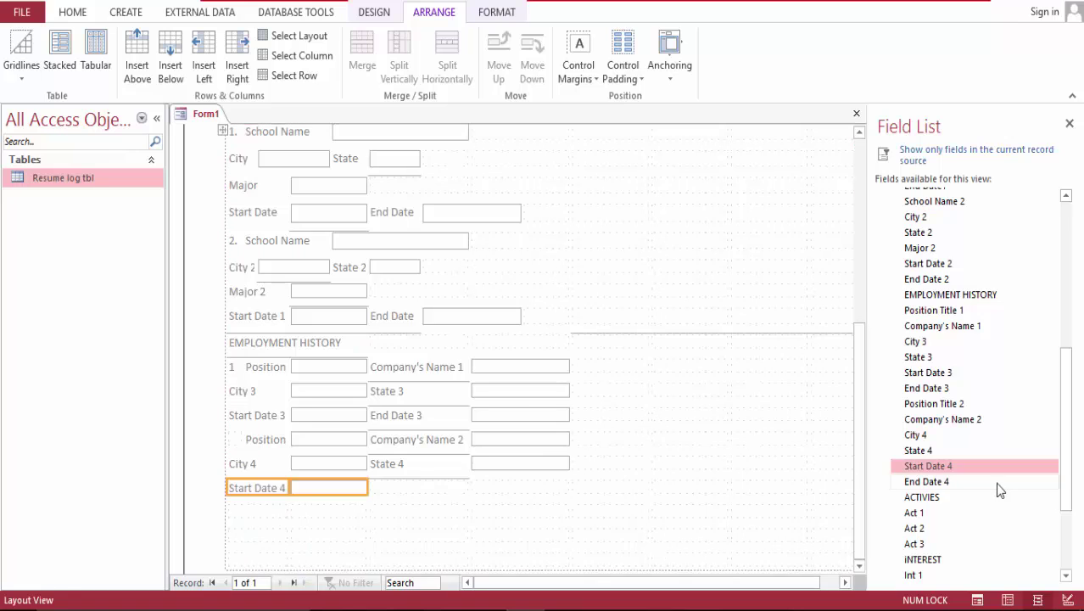
drag(913, 481, 467, 491)
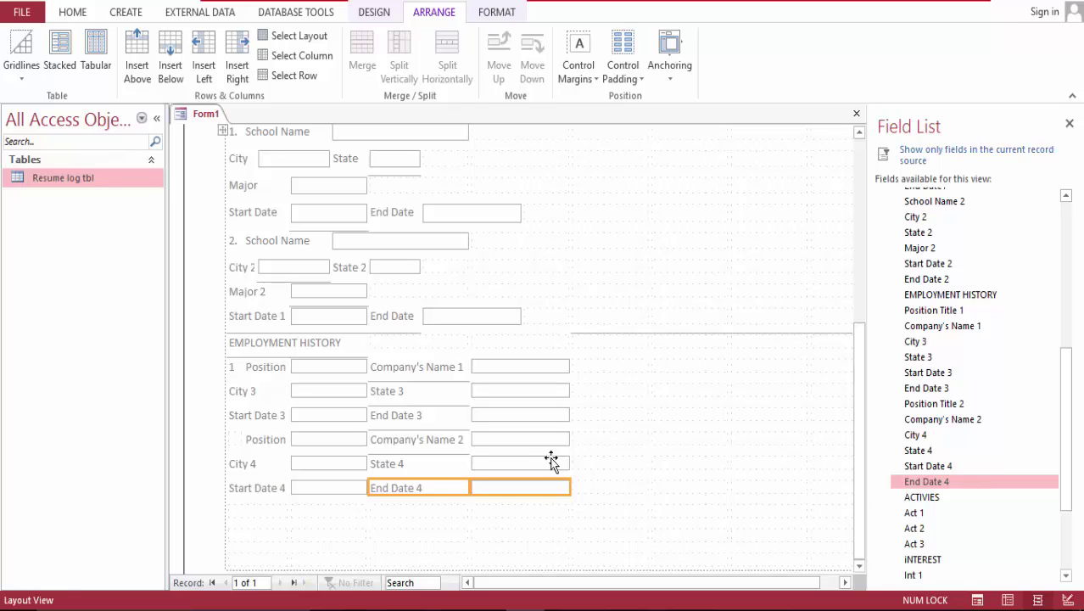
Step: Select the whole Start Date 4 row and add a gridline along its bottom edge
click(230, 489)
click(225, 483)
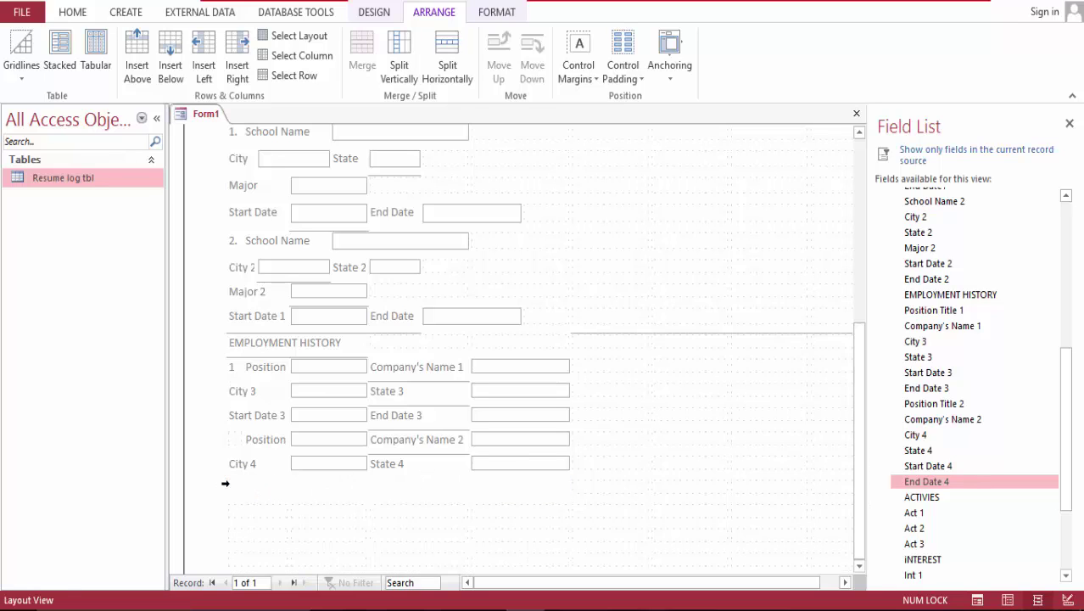
click(22, 71)
click(59, 270)
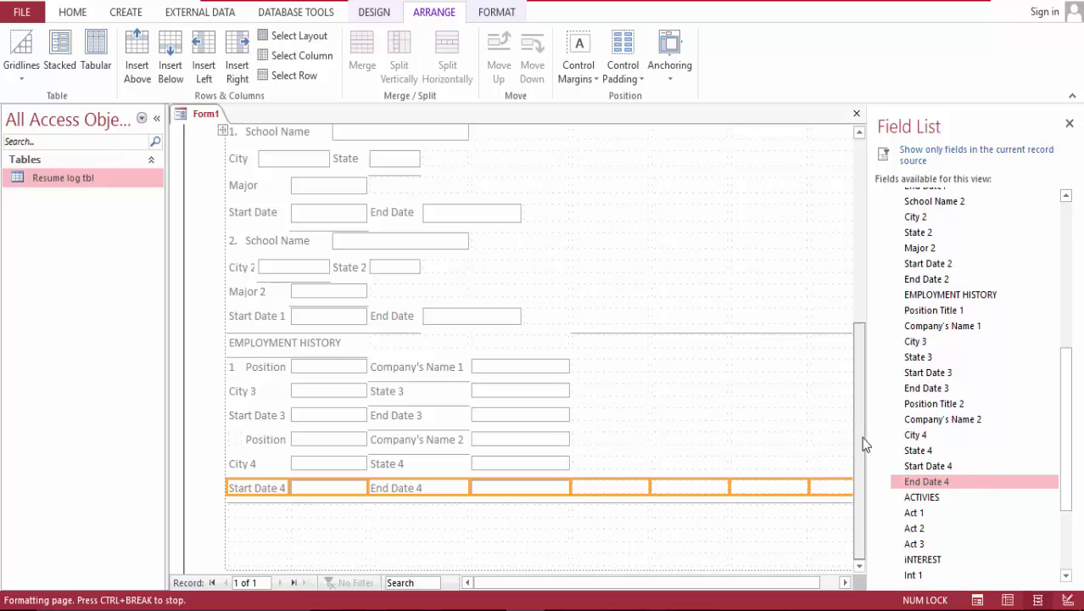
Step: Add the ACTIVIES field below the employment section's bottom gridline and remove its text box, keeping only the label as a heading
drag(923, 498, 251, 516)
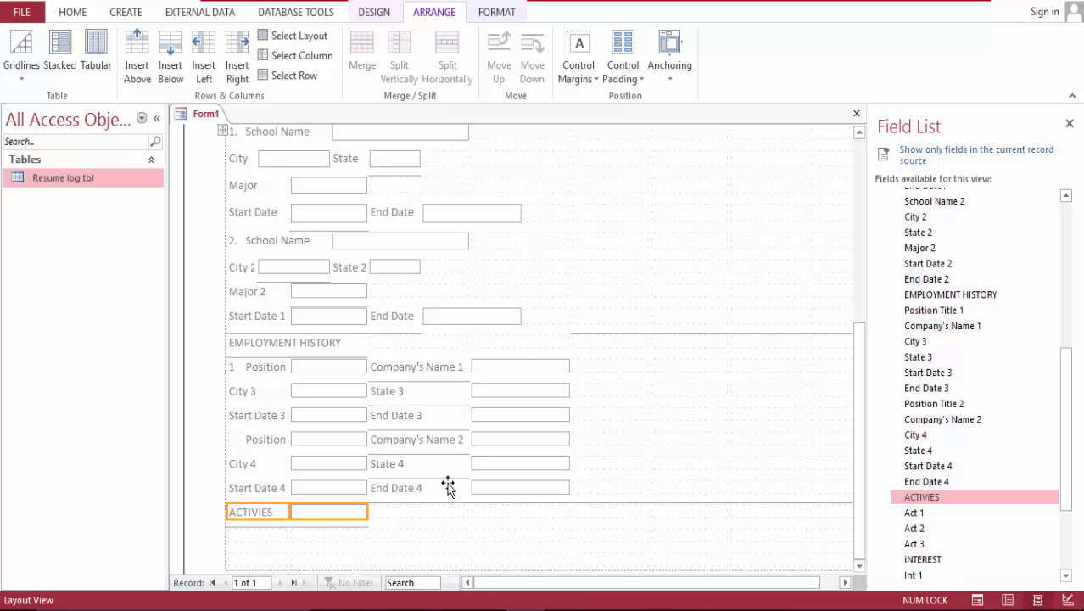
click(337, 513)
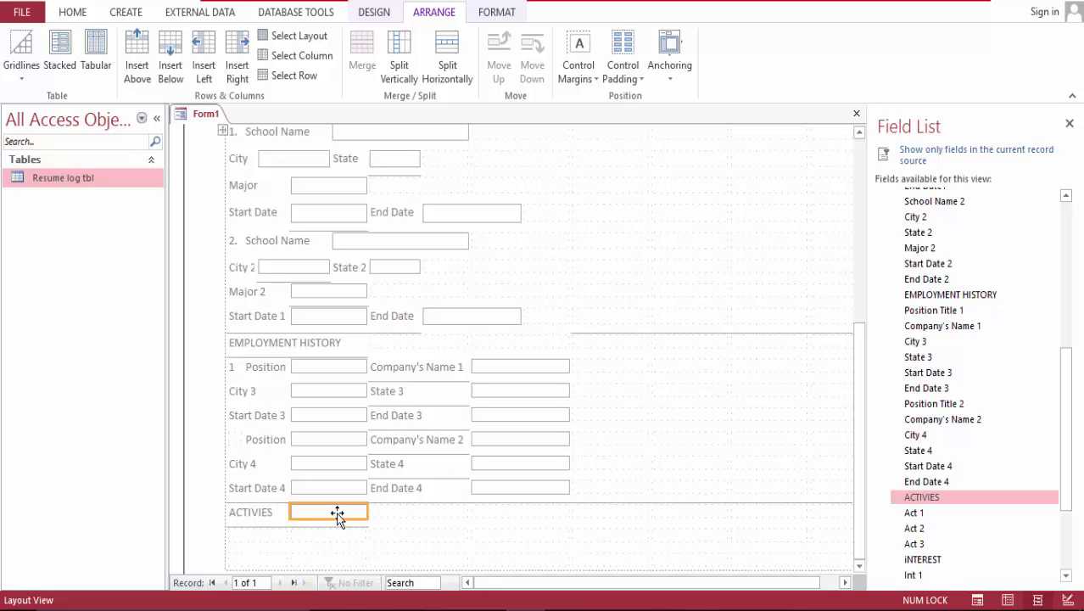
key(Delete)
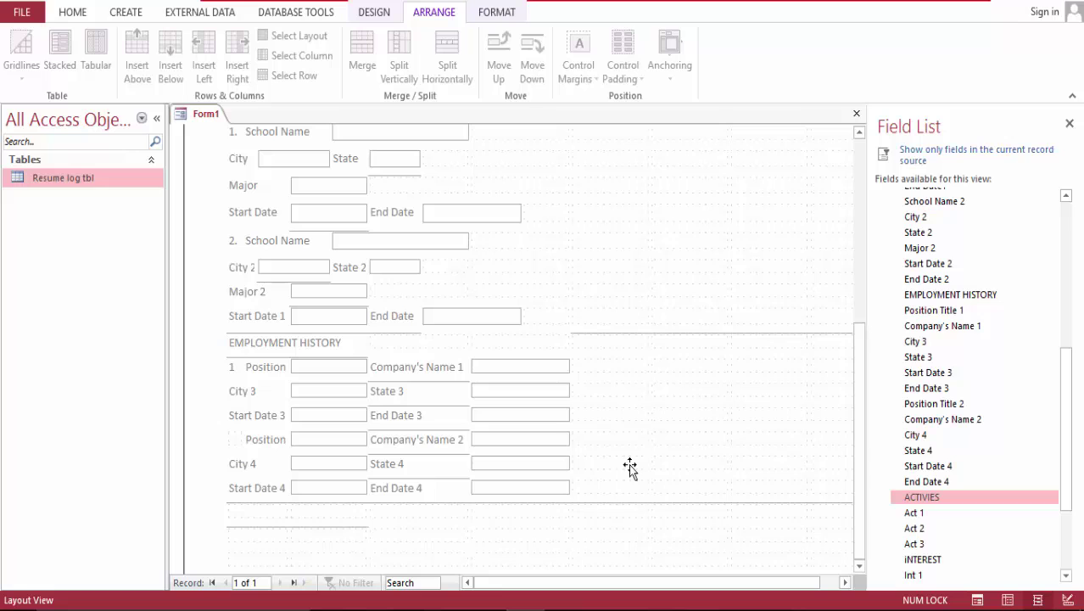
key(ctrl+z)
drag(351, 514, 350, 540)
click(254, 514)
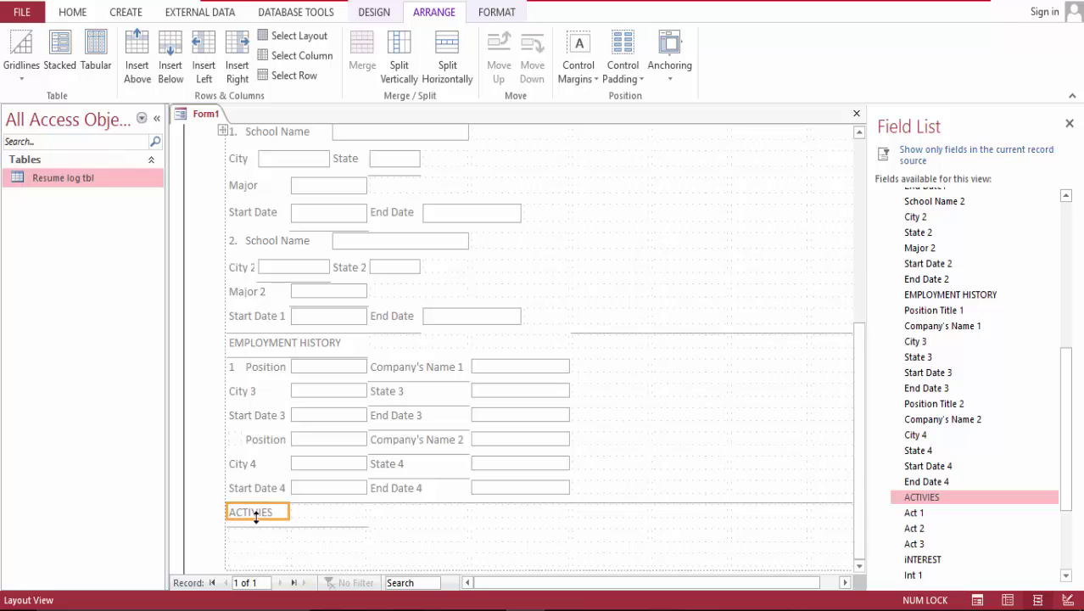
Step: Add the Act 1 and Act 2 fields in consecutive rows under the ACTIVIES heading and insert empty rows below them
drag(915, 512, 251, 547)
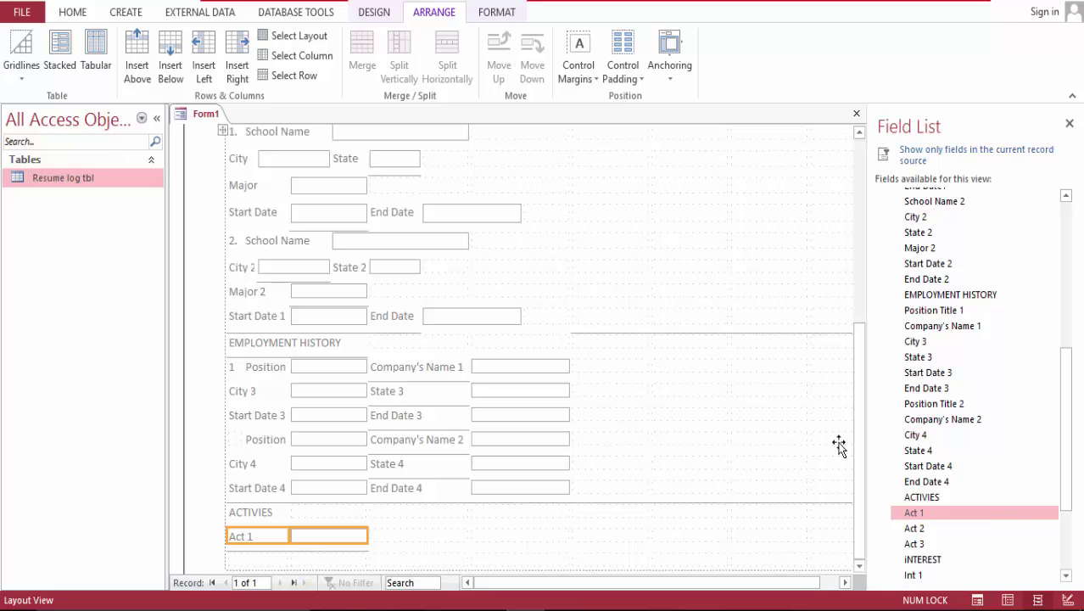
drag(916, 531, 286, 543)
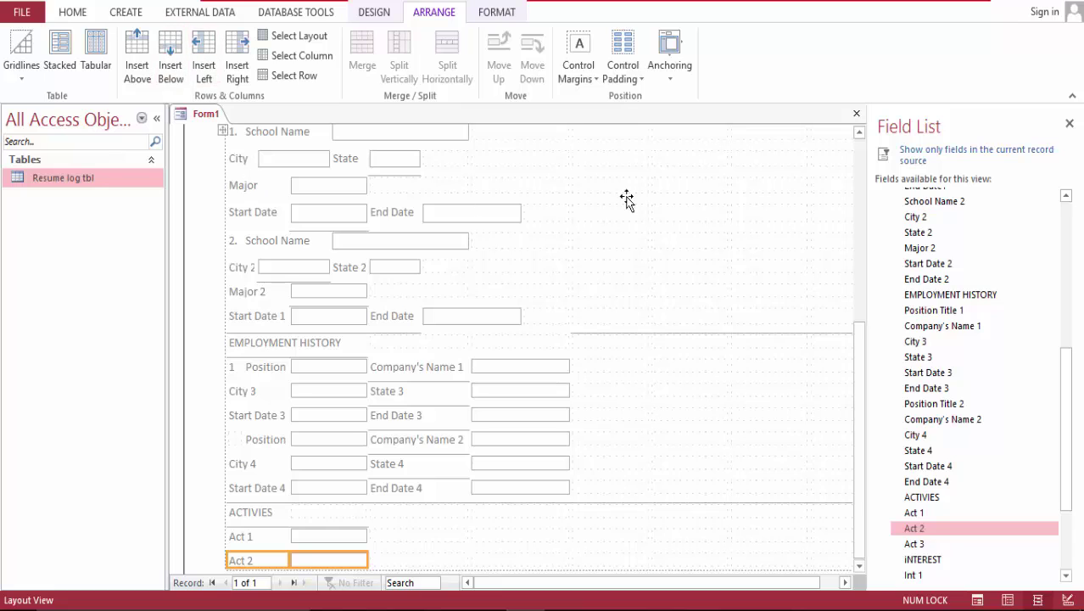
drag(853, 379, 854, 396)
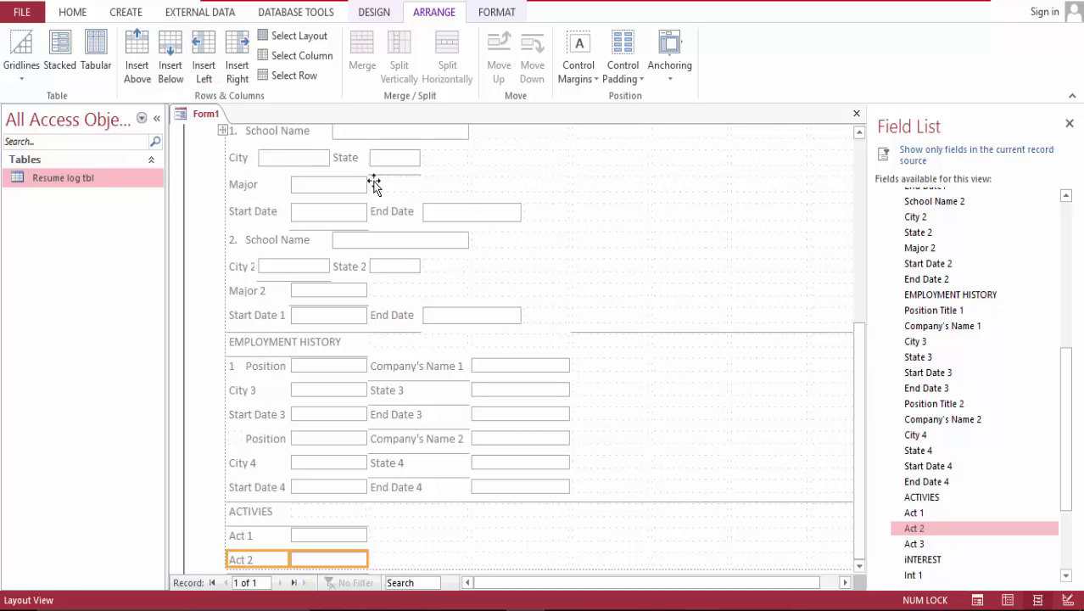
click(180, 50)
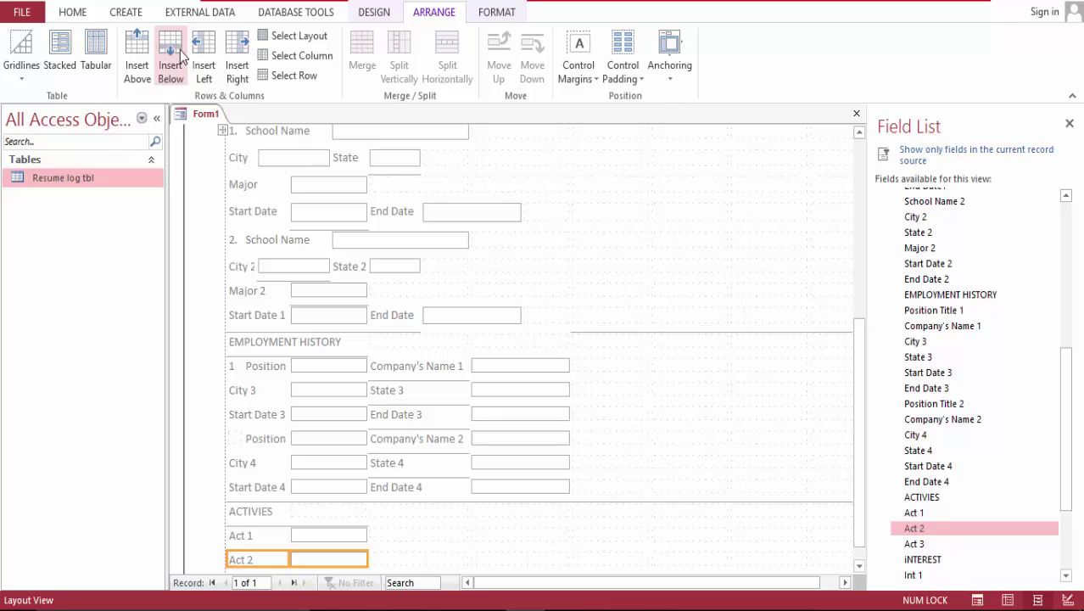
drag(857, 353, 862, 449)
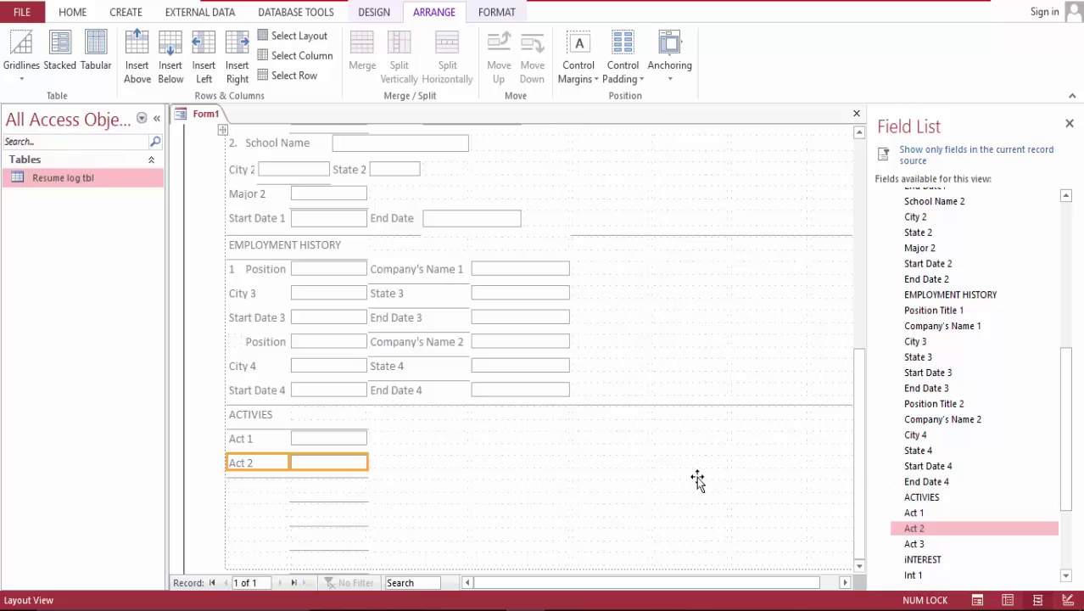
click(302, 491)
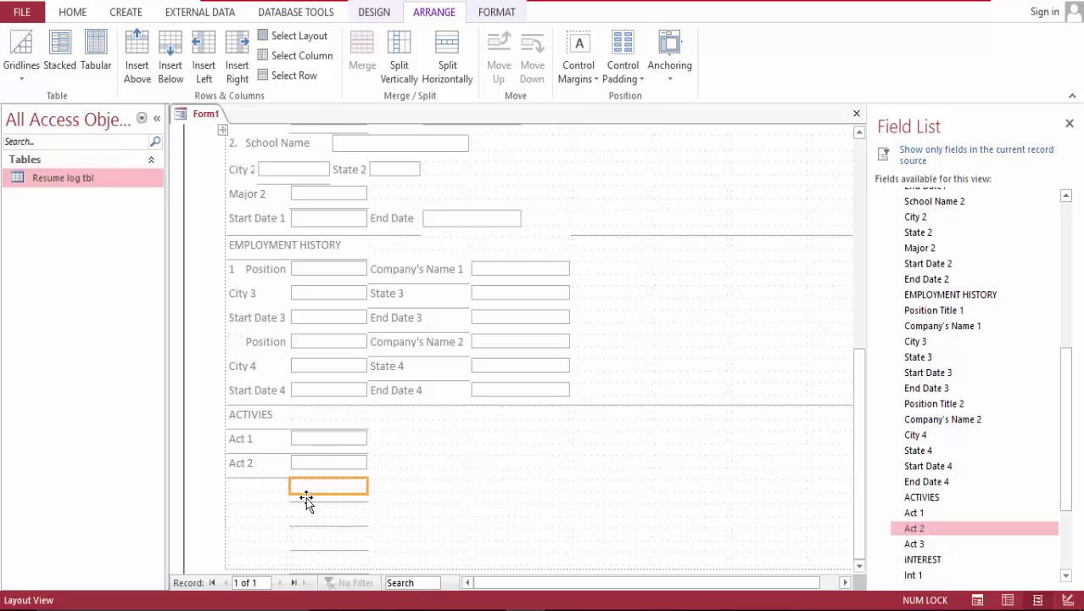
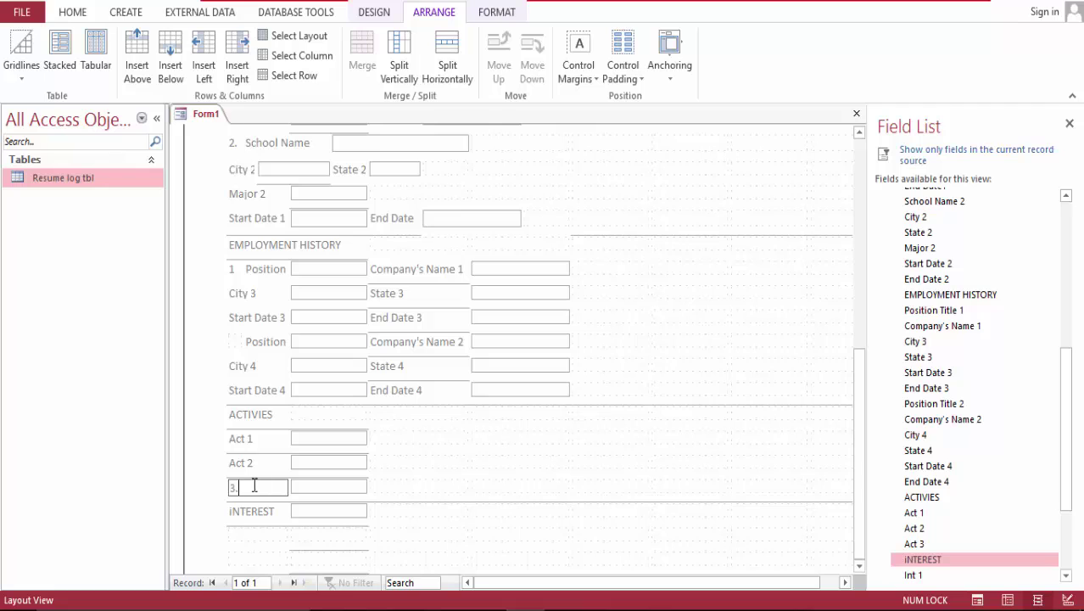
Step: Replace the Act 2 label with "2." and the Act 1 label with "1." under the ACTIVIES heading
click(245, 460)
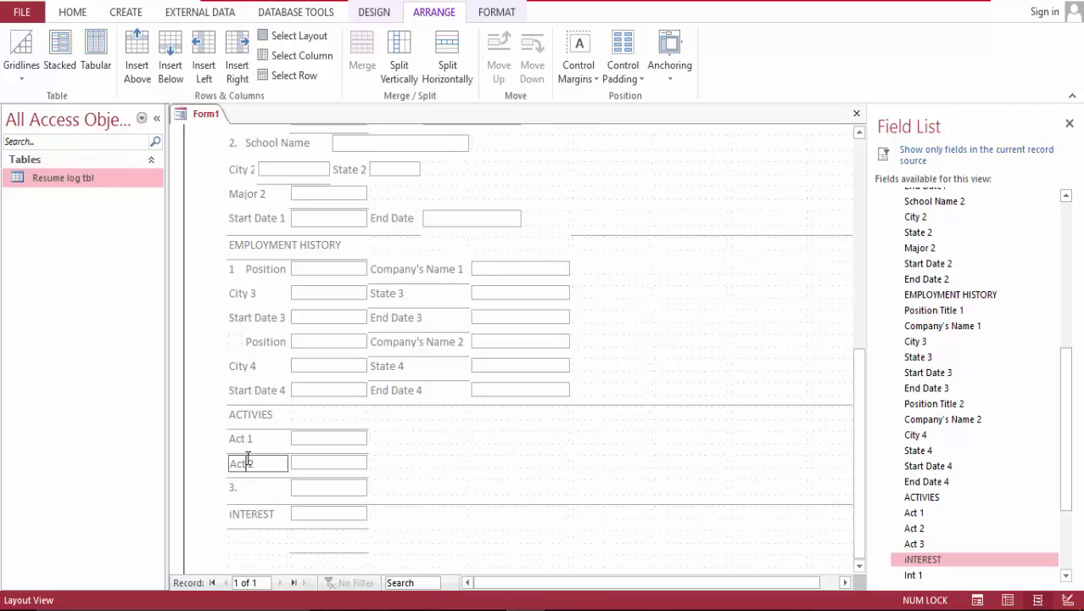
double_click(247, 459)
text(2)
key(BackSpace)
click(259, 439)
double_click(251, 439)
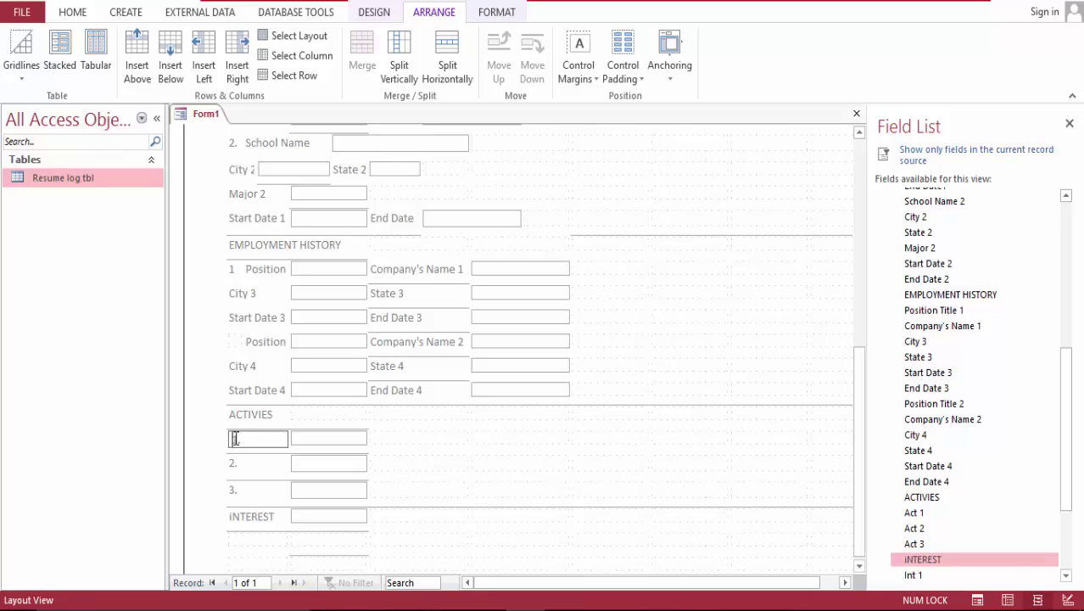
click(371, 444)
click(340, 443)
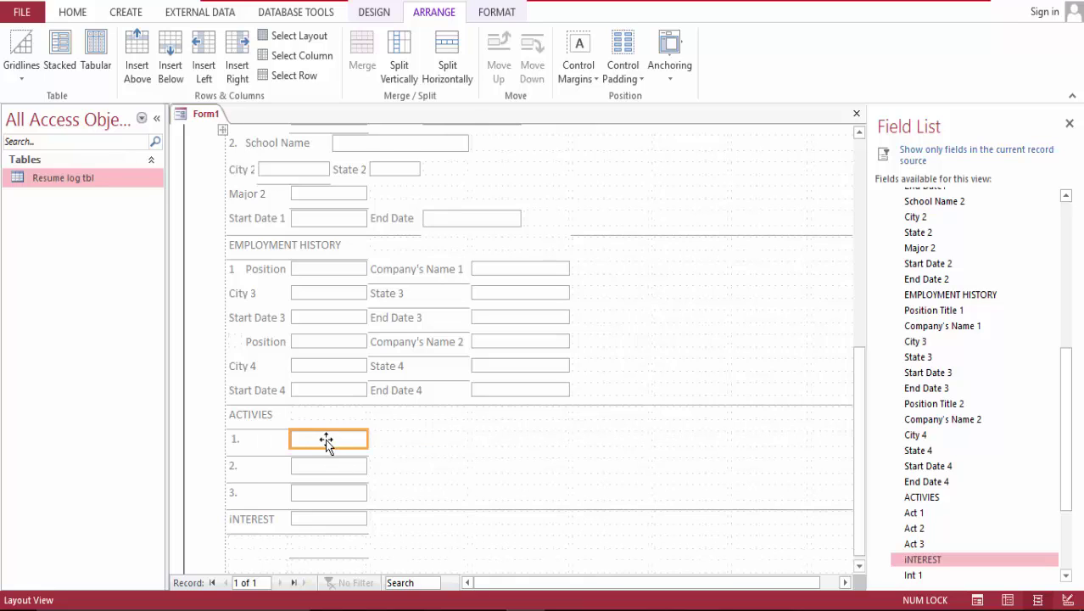
Step: Split the 1., 2. and 3. label cells under ACTIVIES horizontally until each is only as wide as its number
click(258, 442)
click(447, 64)
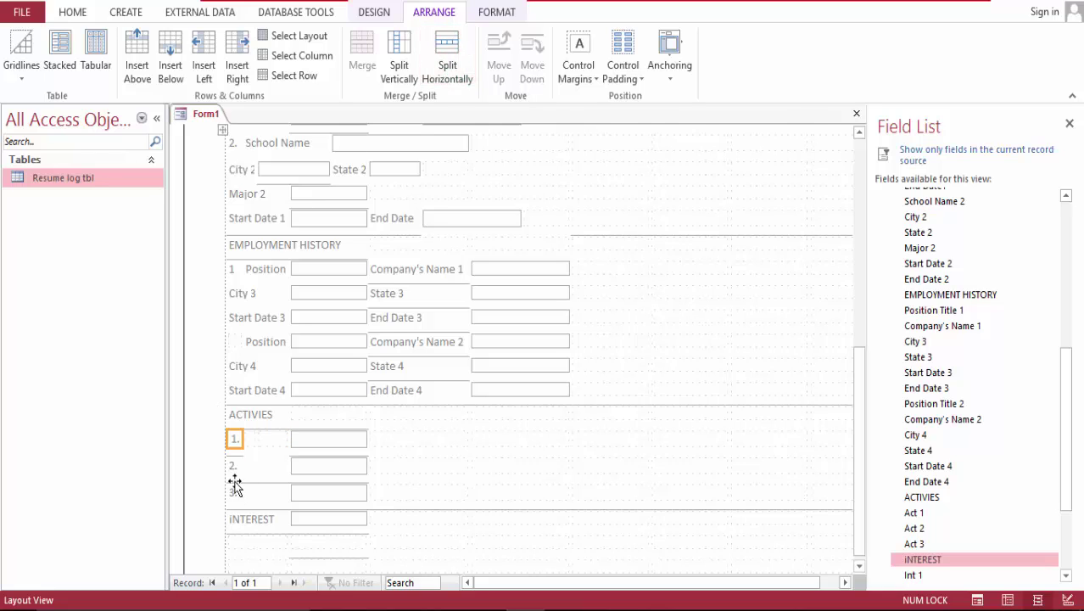
click(241, 463)
click(448, 70)
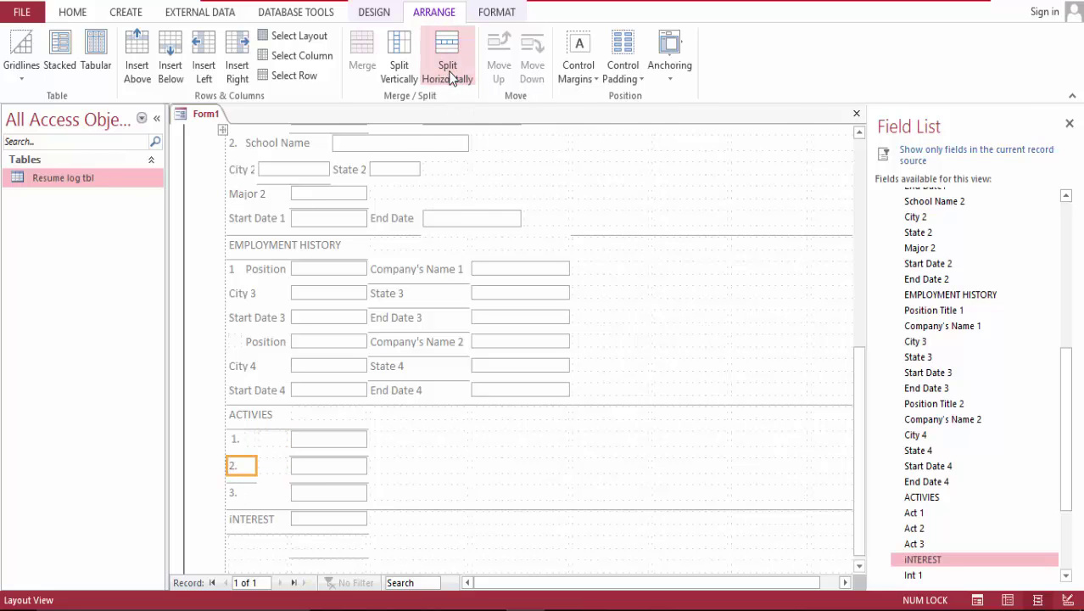
click(450, 75)
click(236, 493)
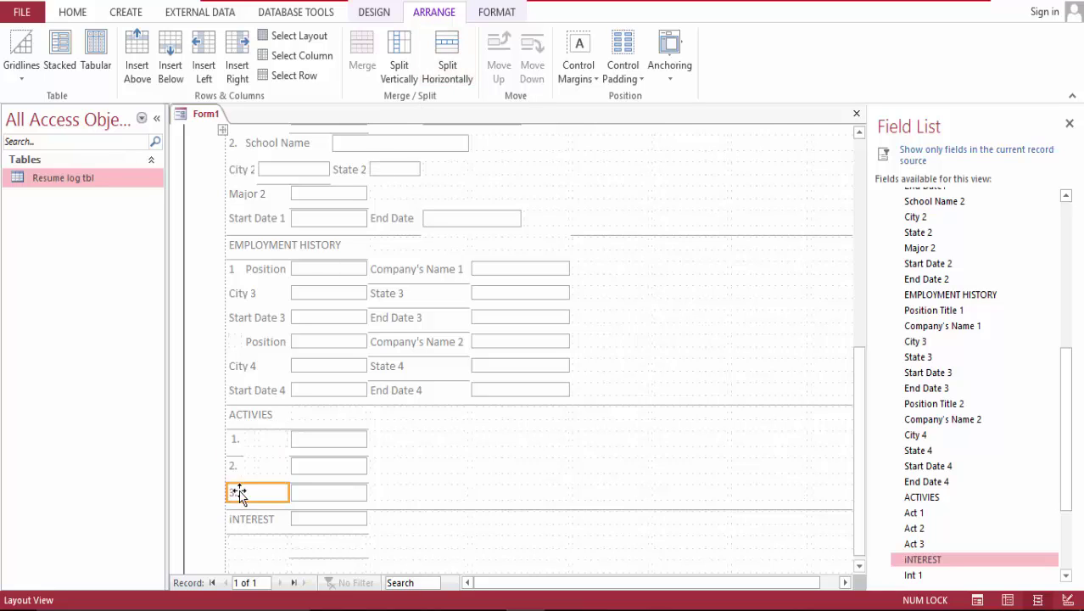
click(448, 67)
click(448, 68)
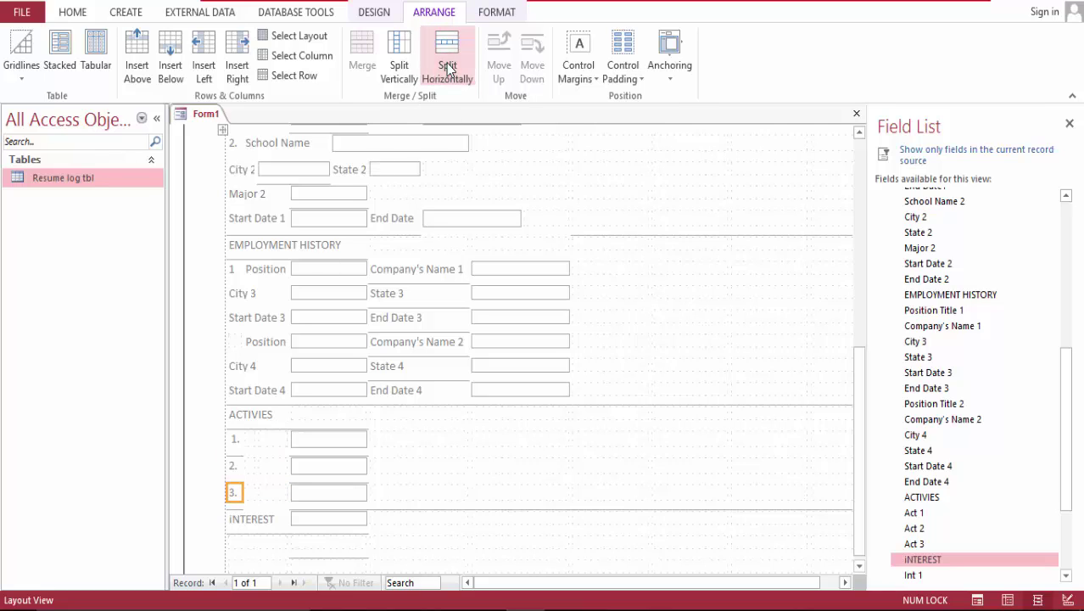
Step: Merge the empty cells beside 1., 2. and 3. under ACTIVIES with the text box in each row
click(251, 440)
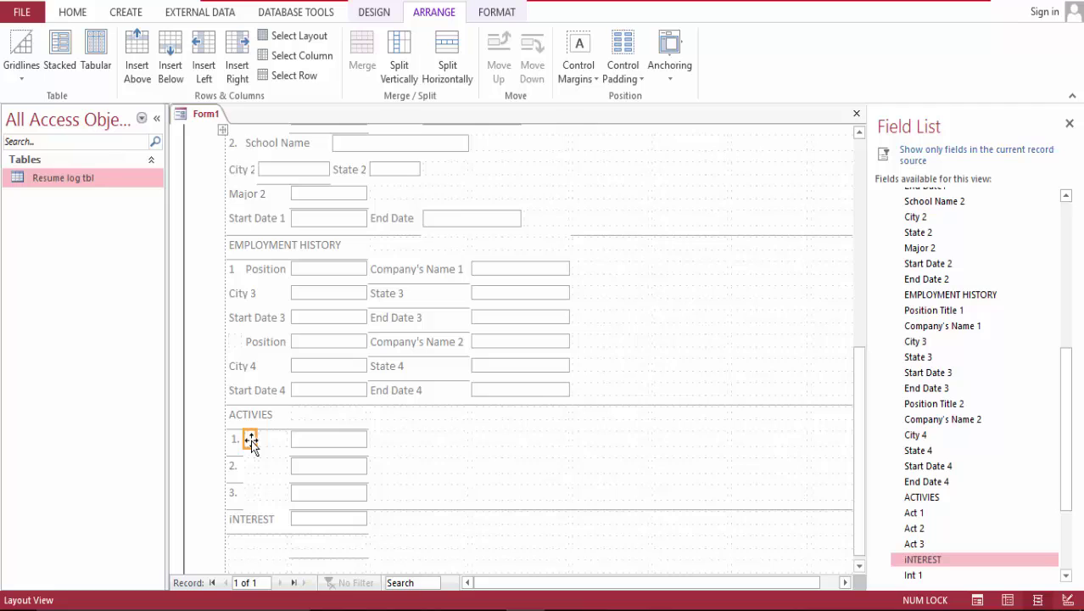
shift+click(275, 441)
shift+click(315, 437)
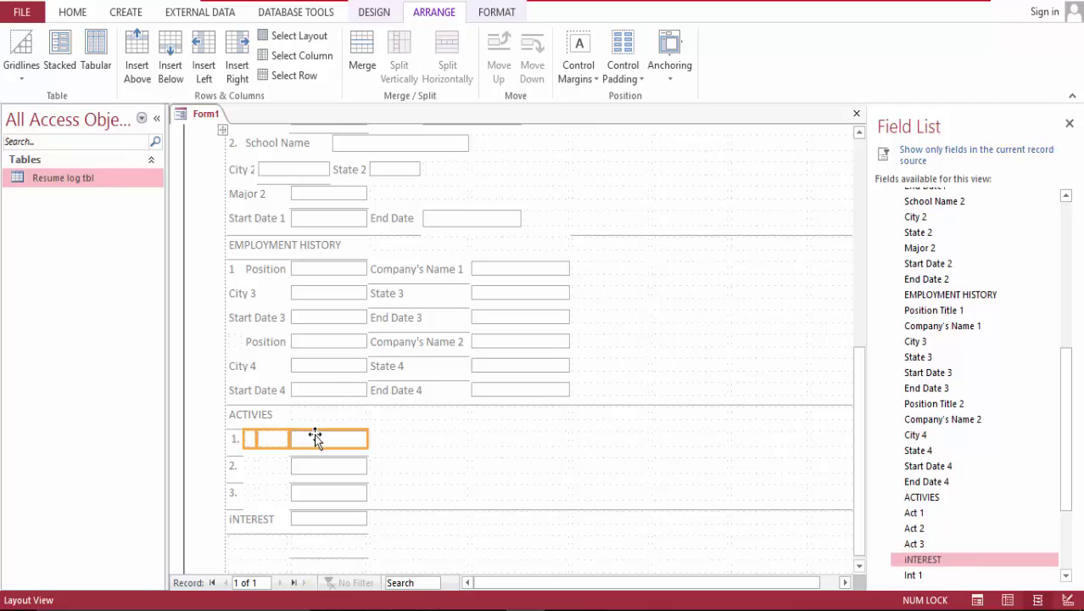
click(362, 61)
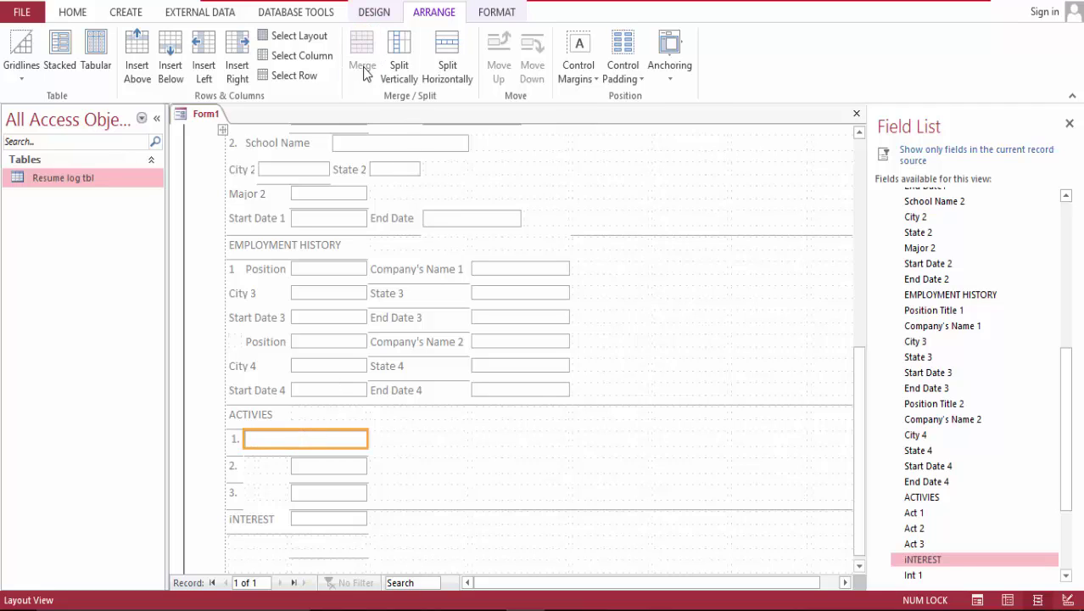
click(251, 467)
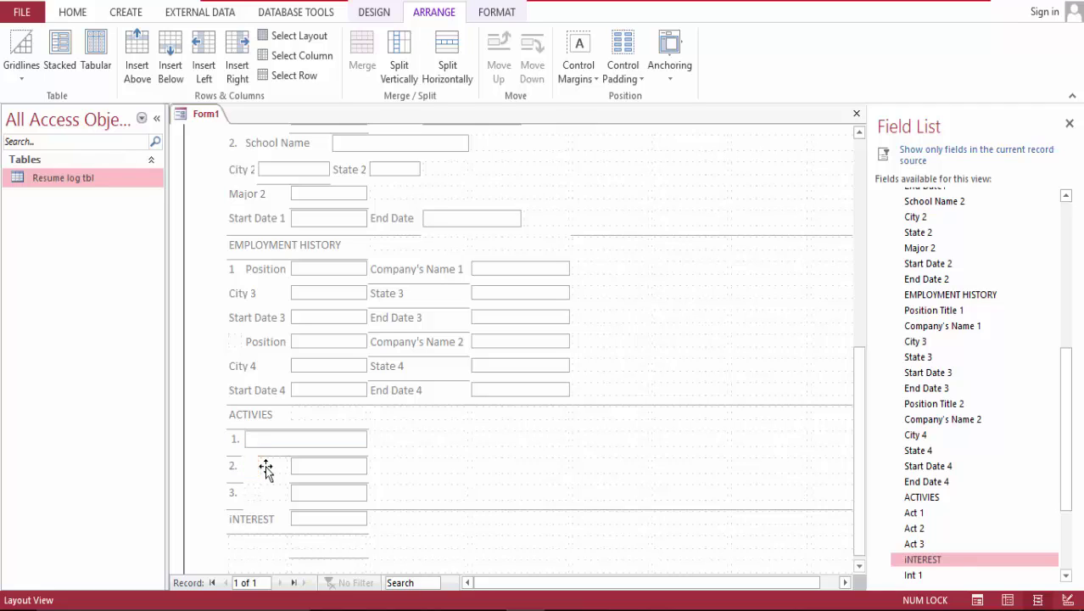
shift+click(270, 467)
shift+click(325, 466)
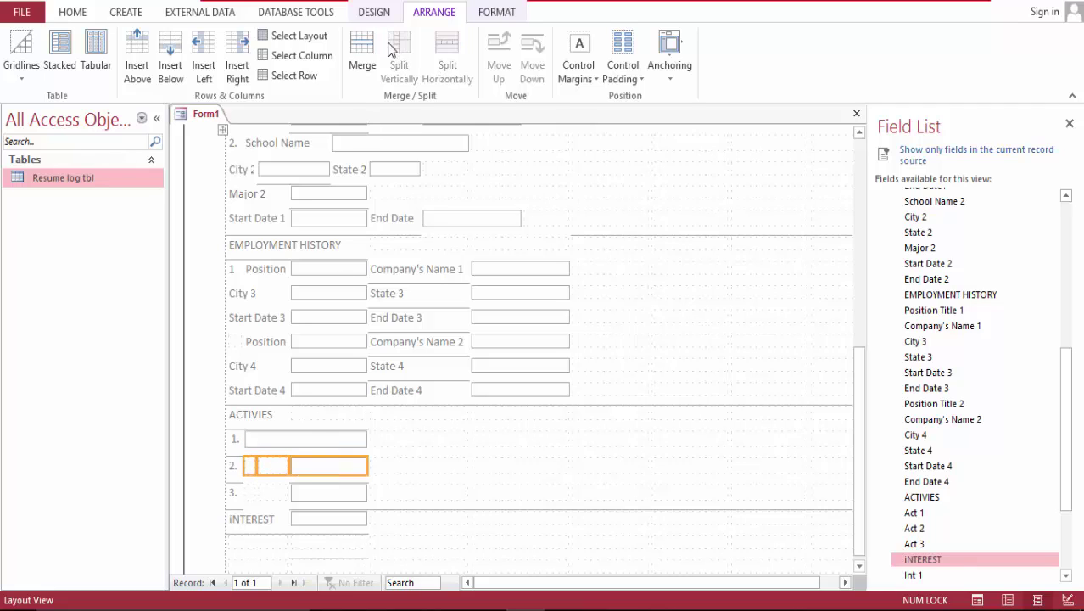
click(362, 49)
click(248, 494)
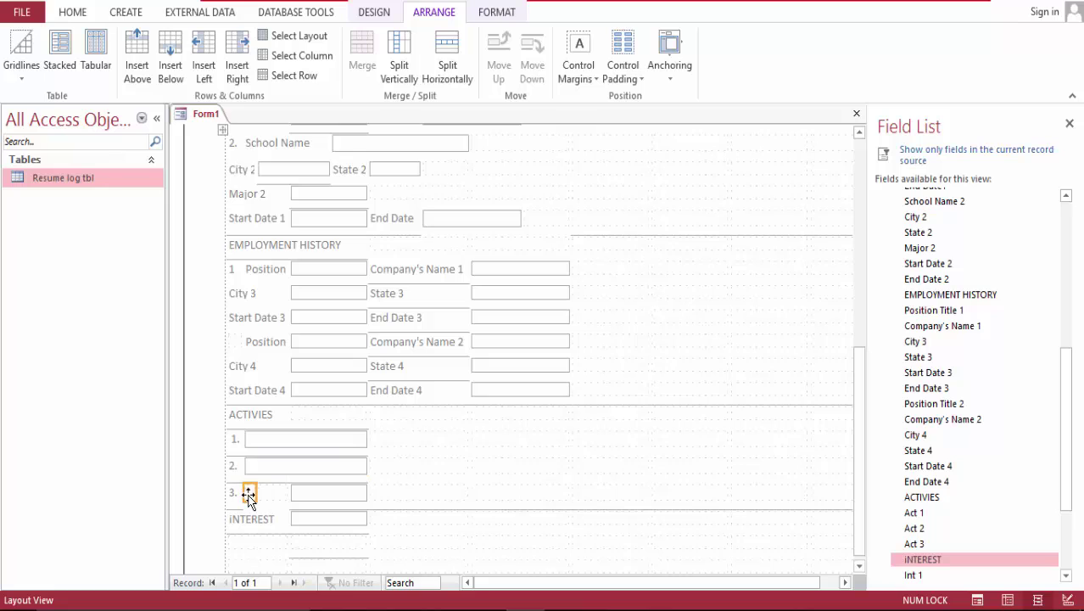
shift+click(337, 500)
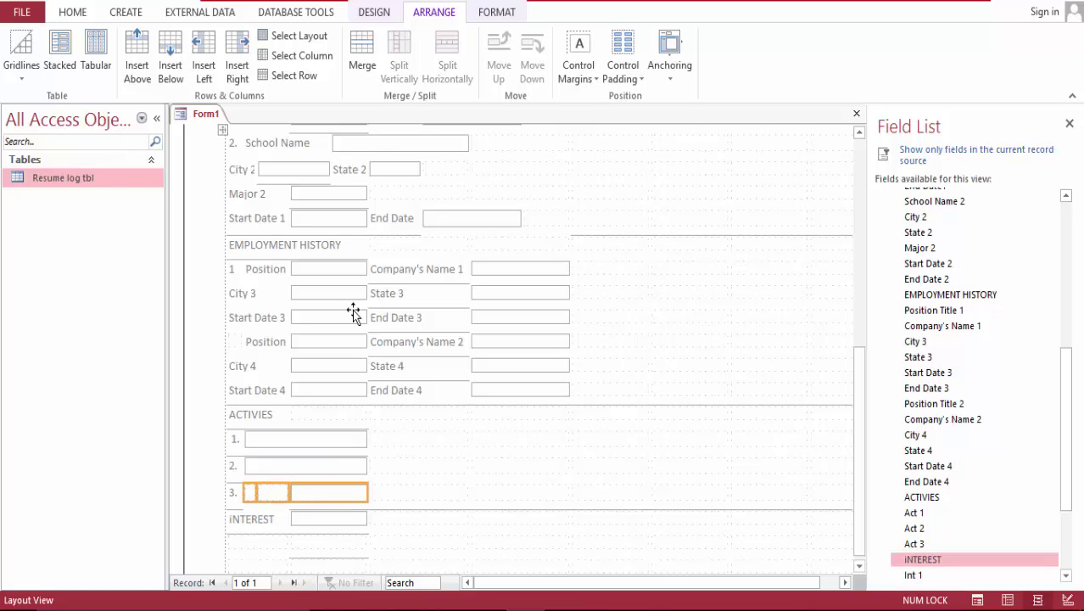
click(362, 51)
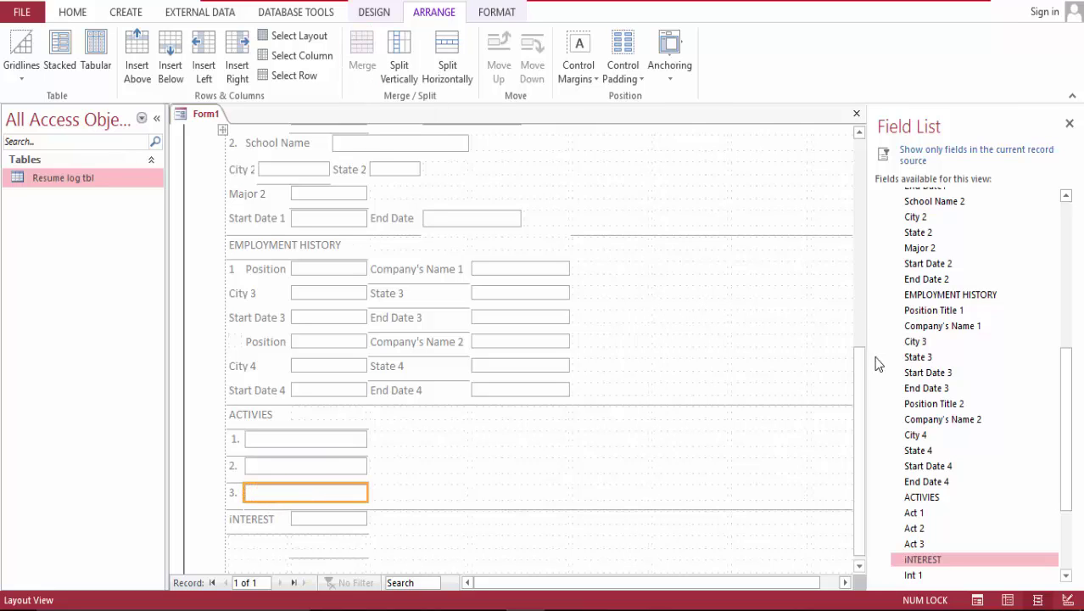
Step: Add the Int 1, Int2 and Int 3 fields in consecutive rows under iNTEREST, inserting empty rows below Int2
drag(858, 392, 867, 443)
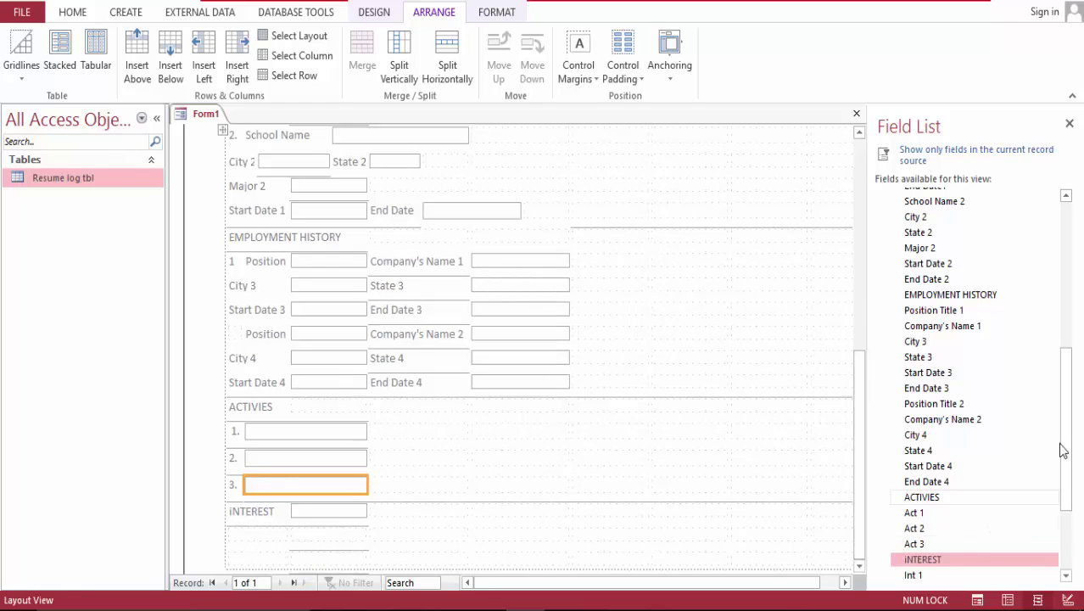
drag(1069, 397, 1070, 486)
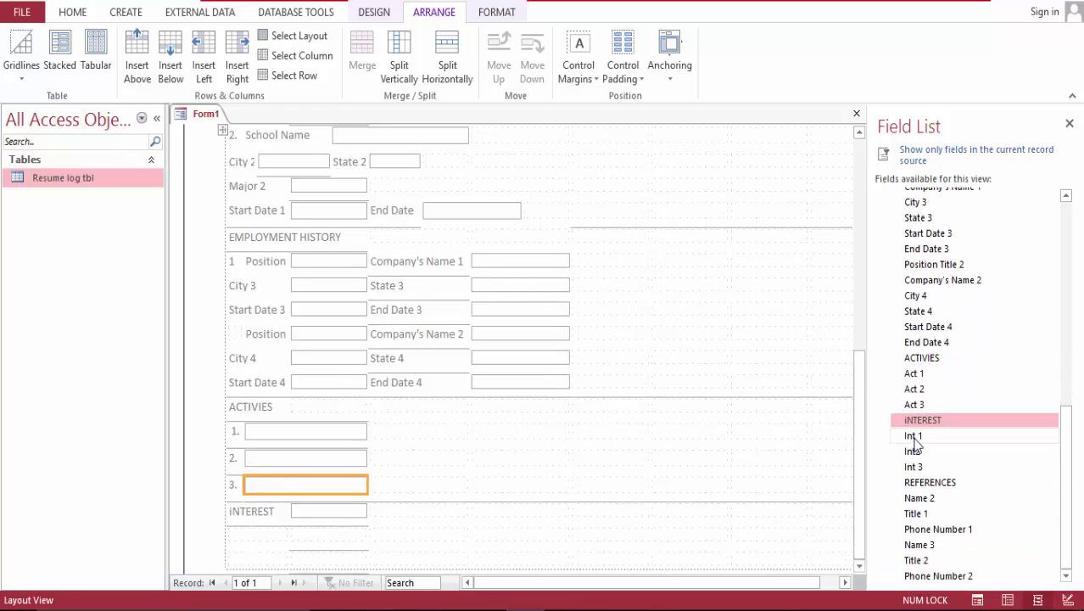
drag(914, 435, 265, 550)
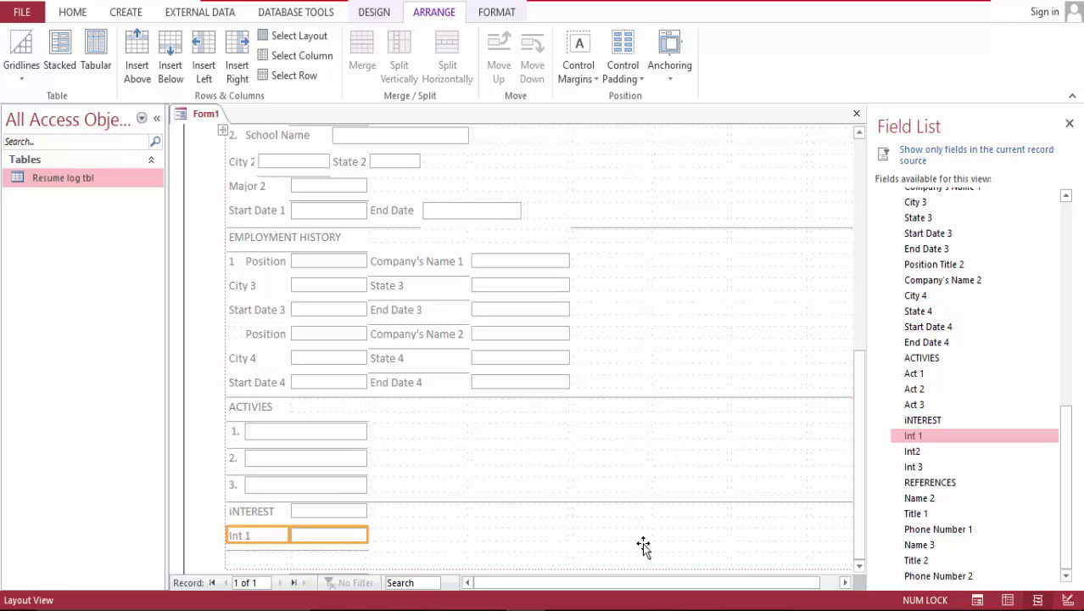
drag(902, 453, 269, 560)
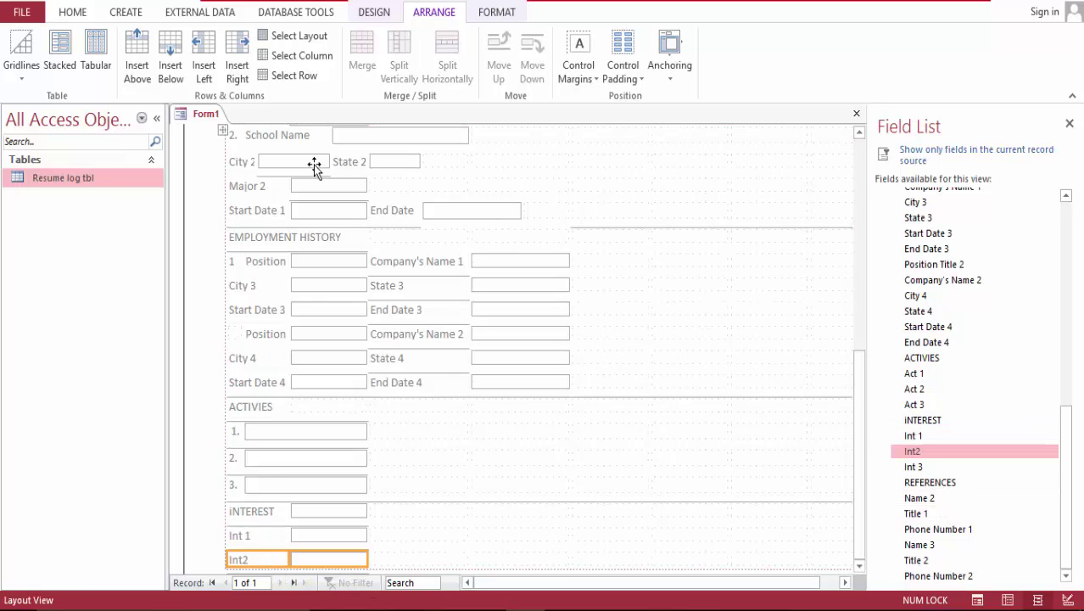
click(174, 57)
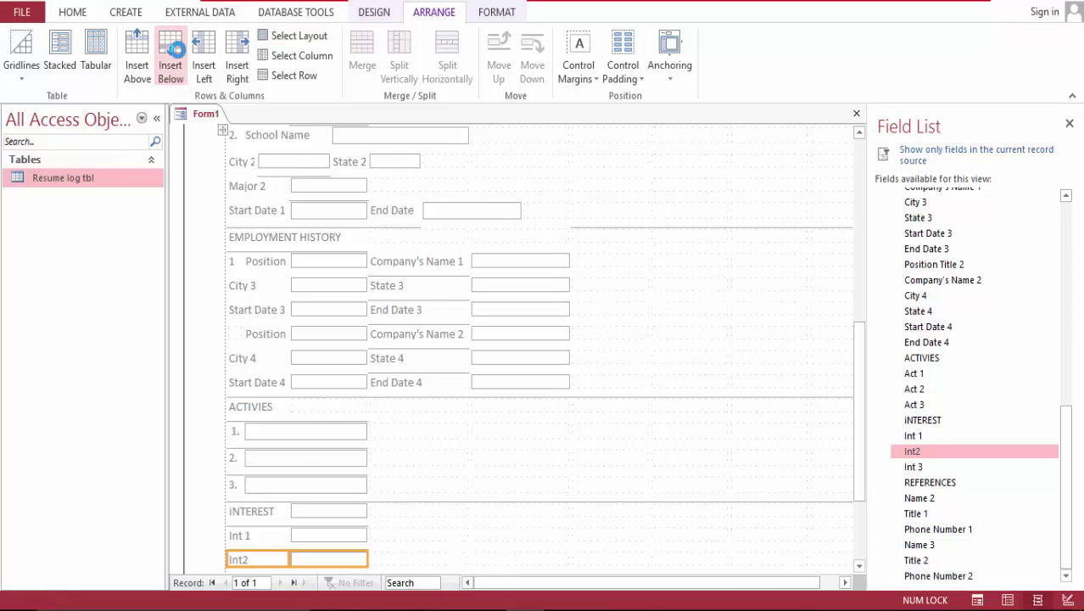
drag(859, 362, 261, 374)
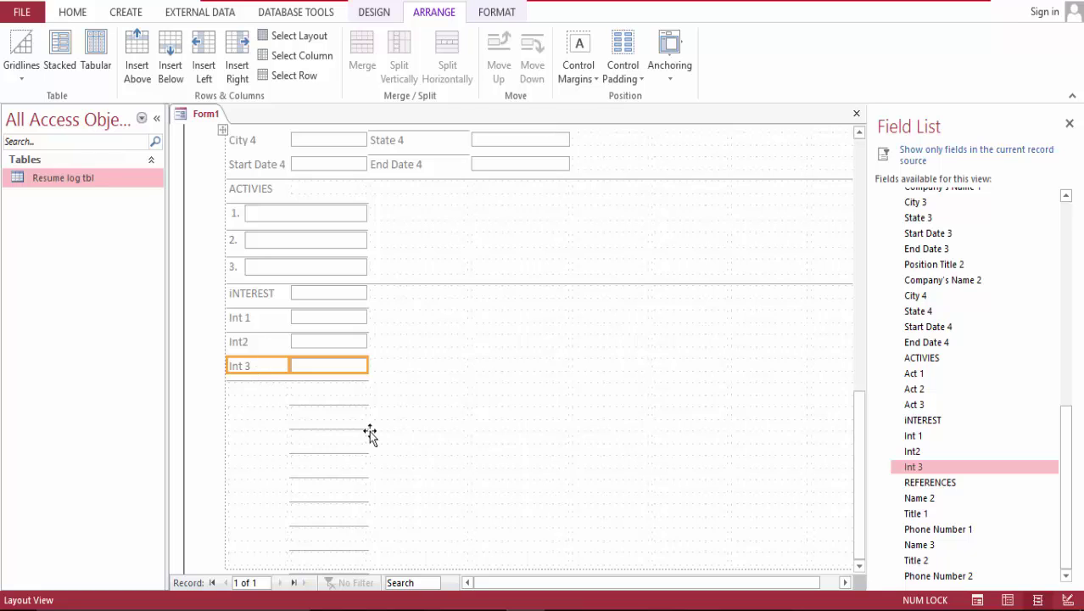
Step: Apply a bottom gridline across the entire Int 3 row to close off the interest section
click(224, 365)
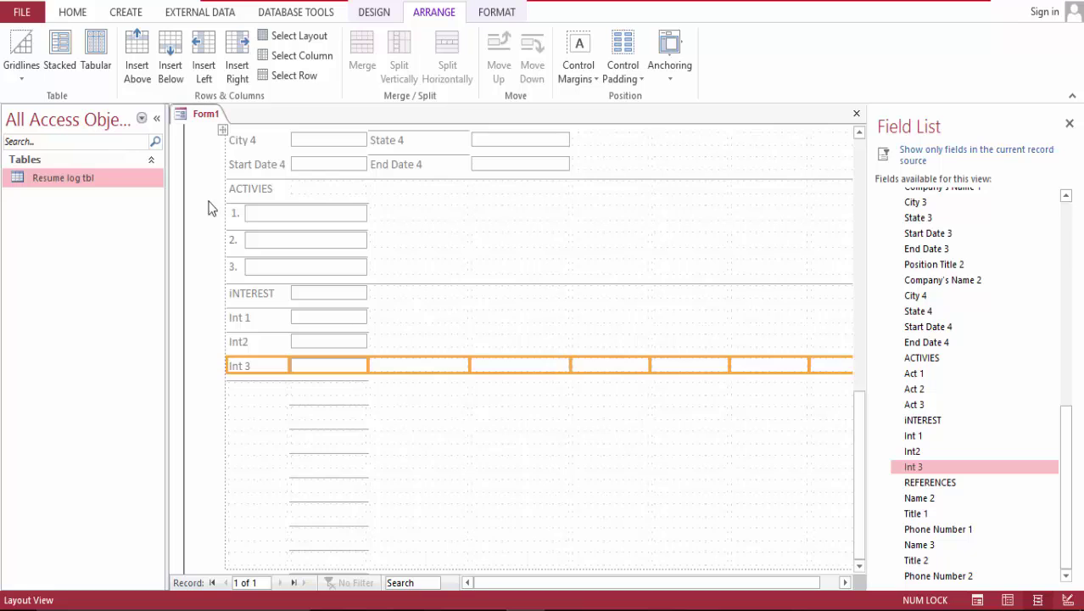
click(27, 76)
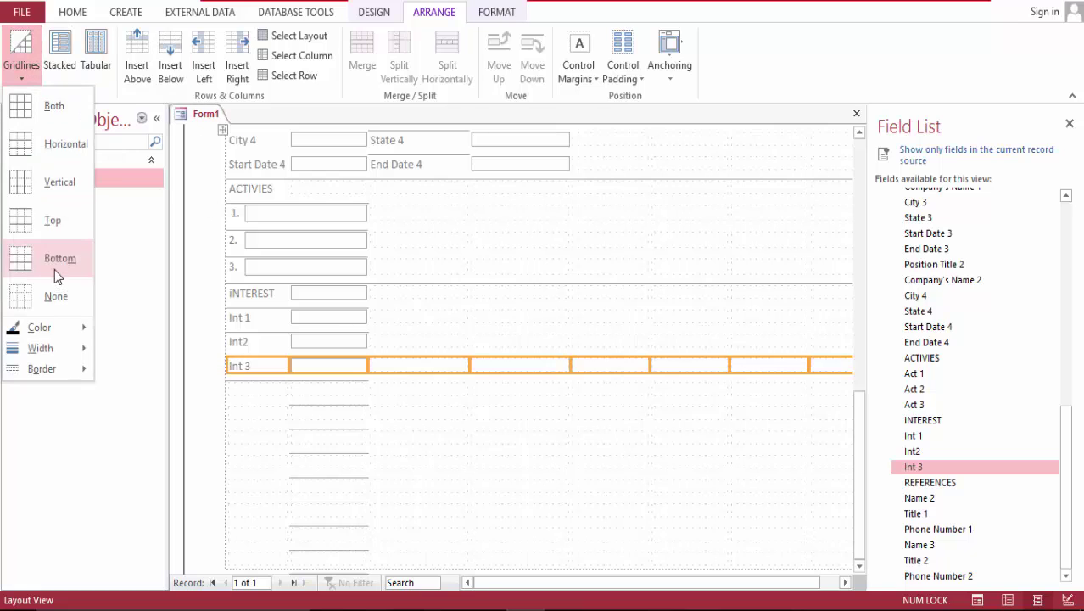
click(57, 276)
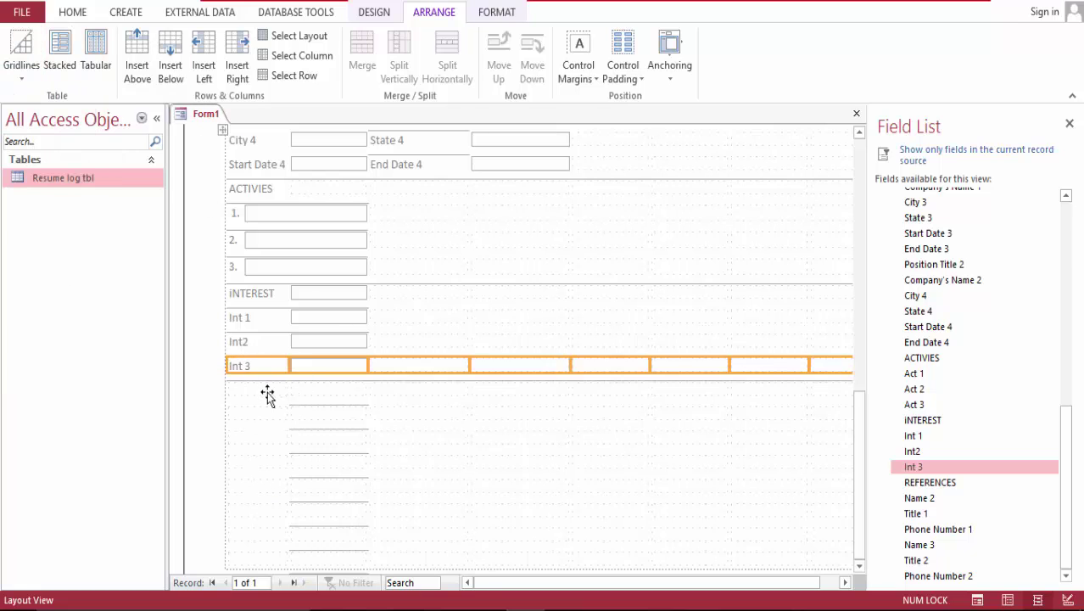
Step: Add the REFERENCES field below the Int 3 row and remove its text box, keeping only the label as a heading
drag(785, 445, 334, 427)
click(334, 395)
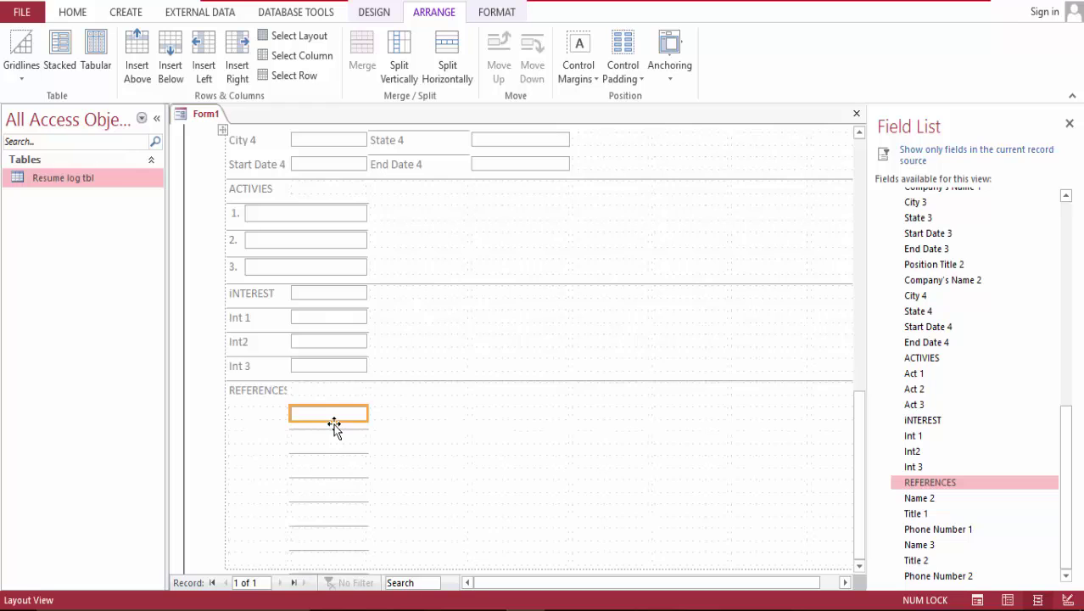
key(Delete)
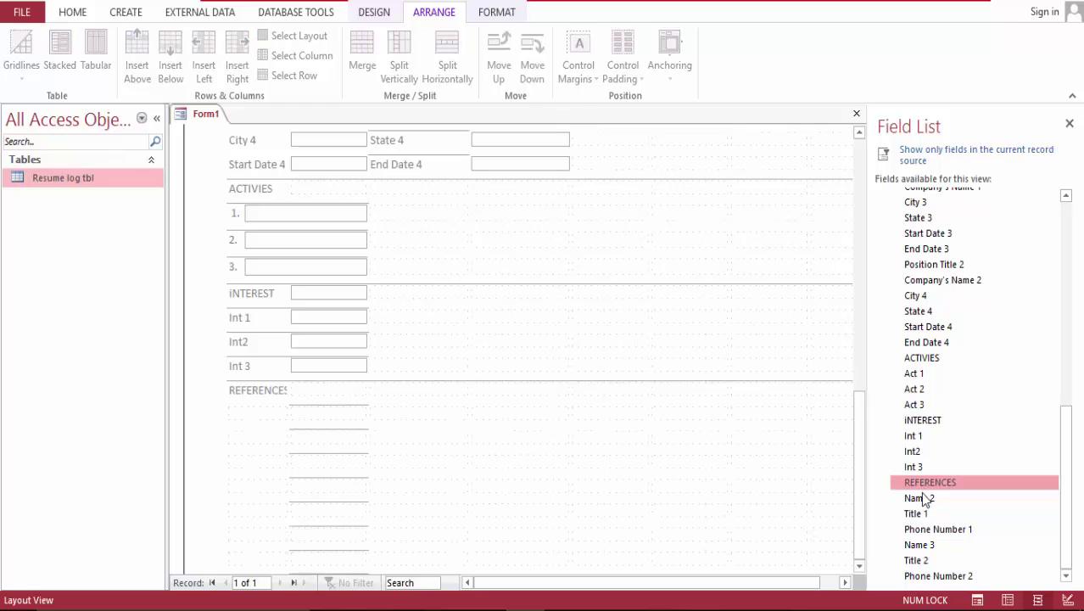
Step: Split the cell under REFERENCES horizontally twice and merge the two empty cells beside the narrow first one
click(249, 415)
click(443, 68)
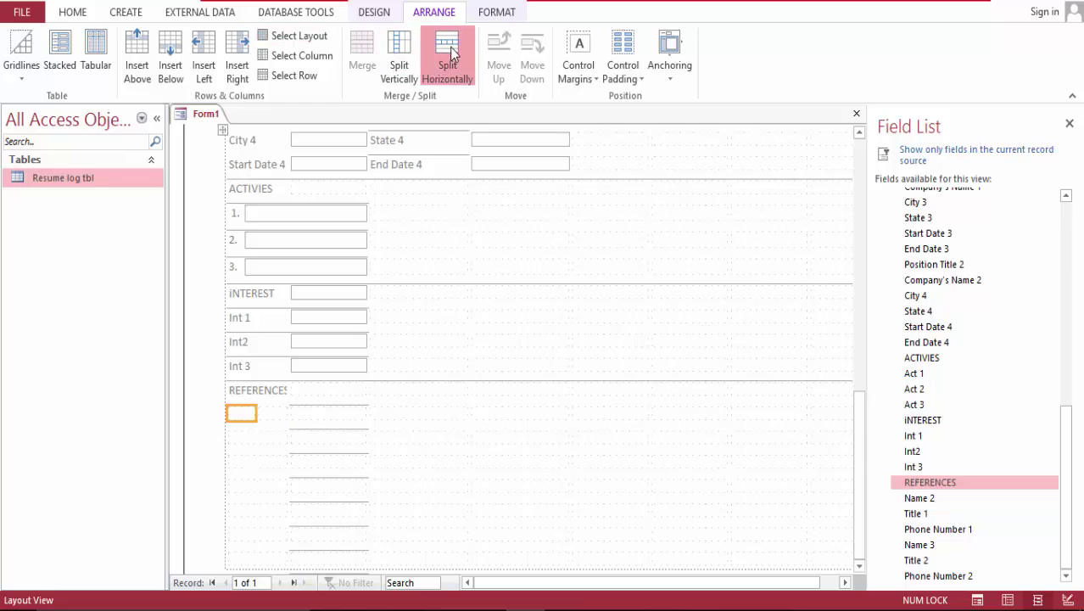
click(443, 68)
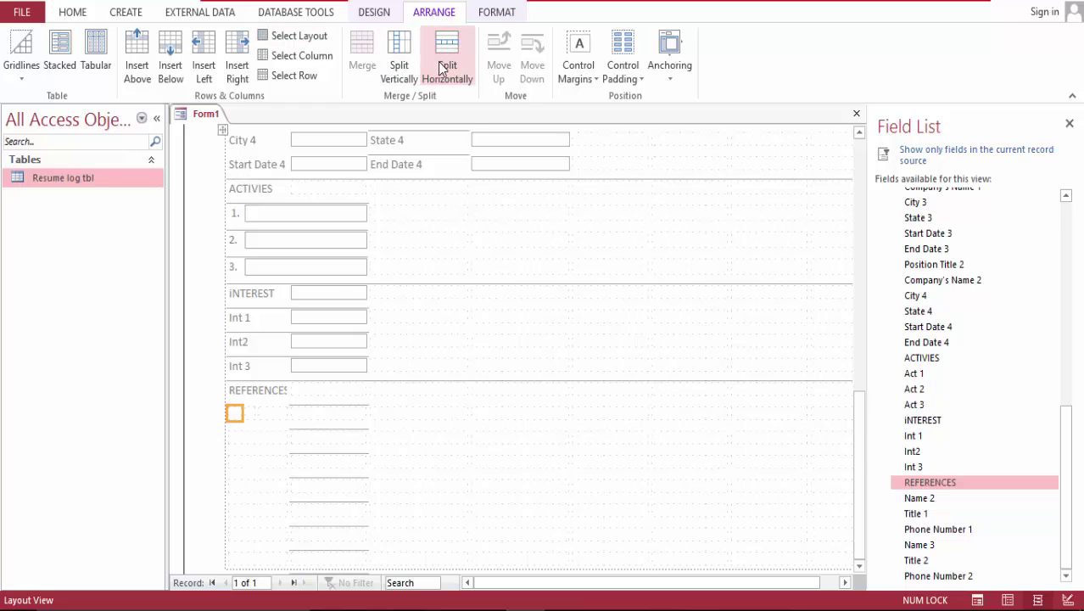
click(249, 417)
shift+click(271, 413)
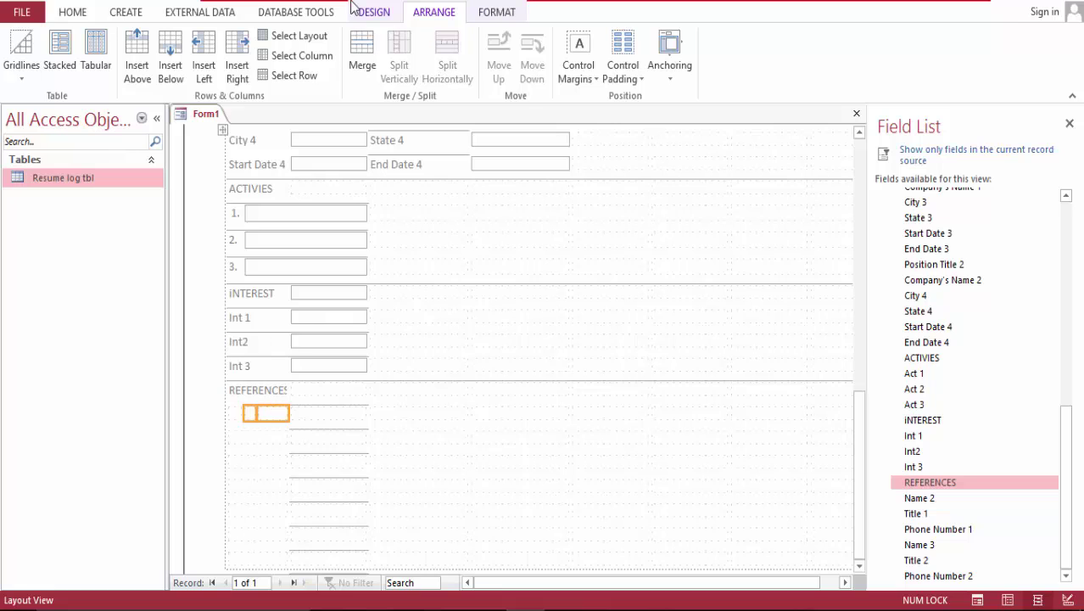
click(361, 53)
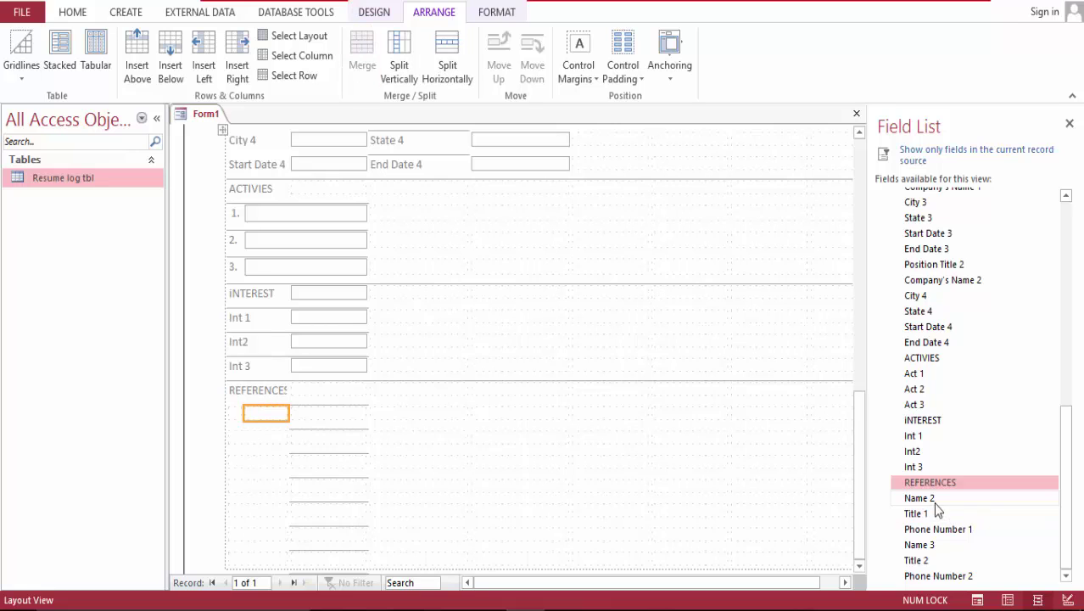
Step: Add Name 2 and Title 1 in the first reference row with Phone Number 1 below, and number the row "1."
drag(933, 504, 315, 416)
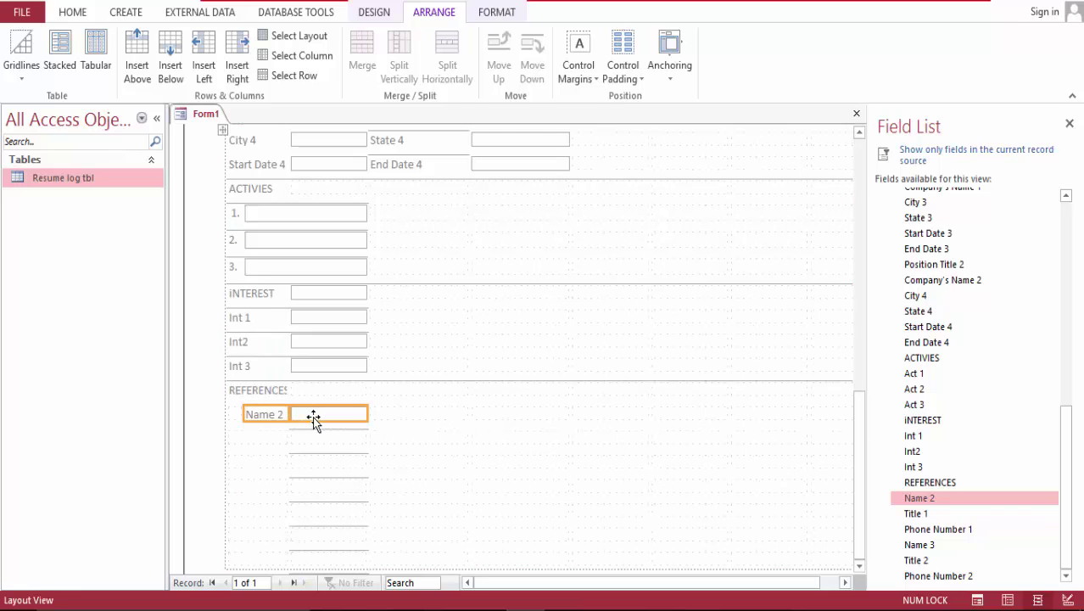
drag(917, 515, 462, 419)
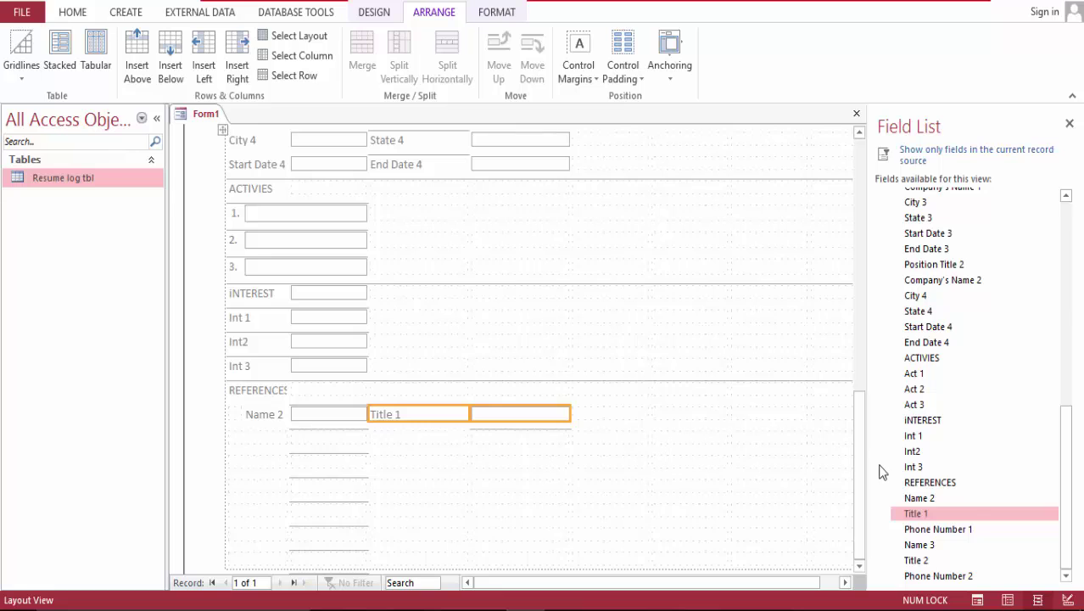
drag(945, 530, 263, 440)
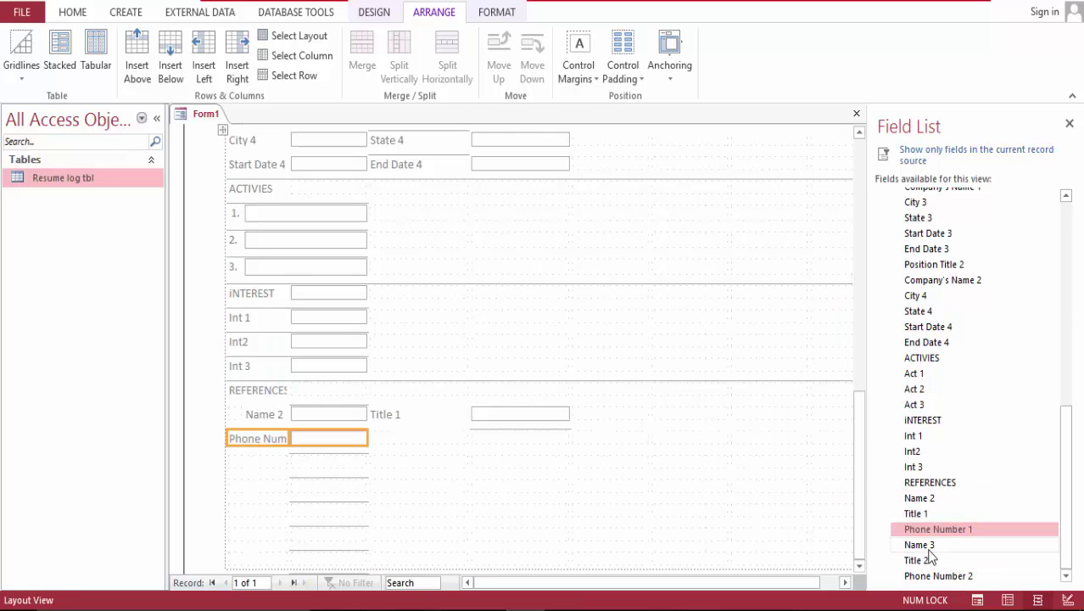
click(233, 415)
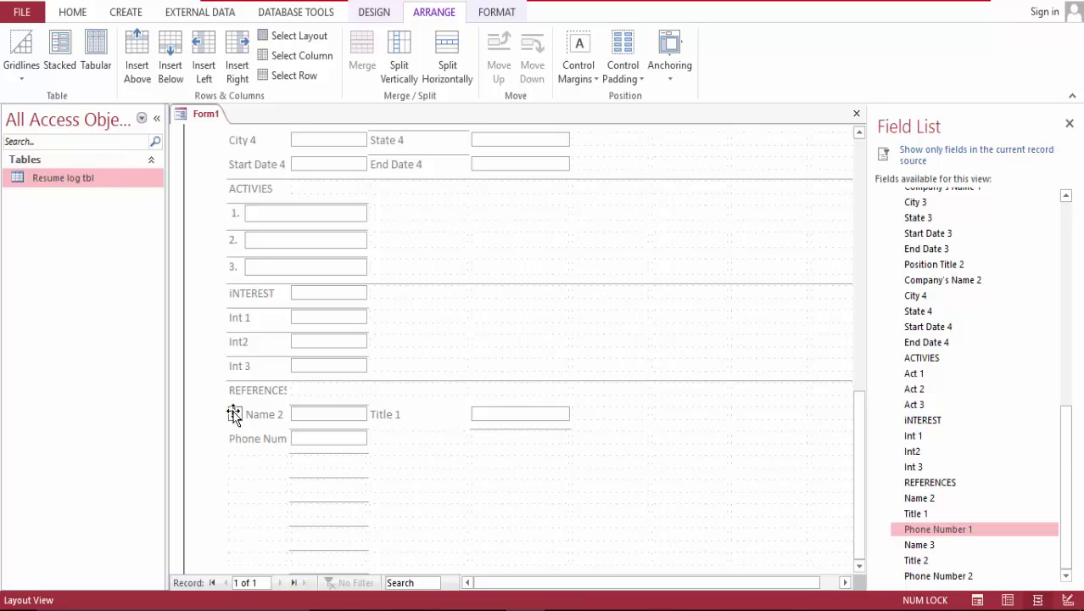
text(1.)
click(255, 448)
Step: Split the cell below the Phone Number 1 label horizontally twice and enter "2." in its narrow first cell
click(261, 465)
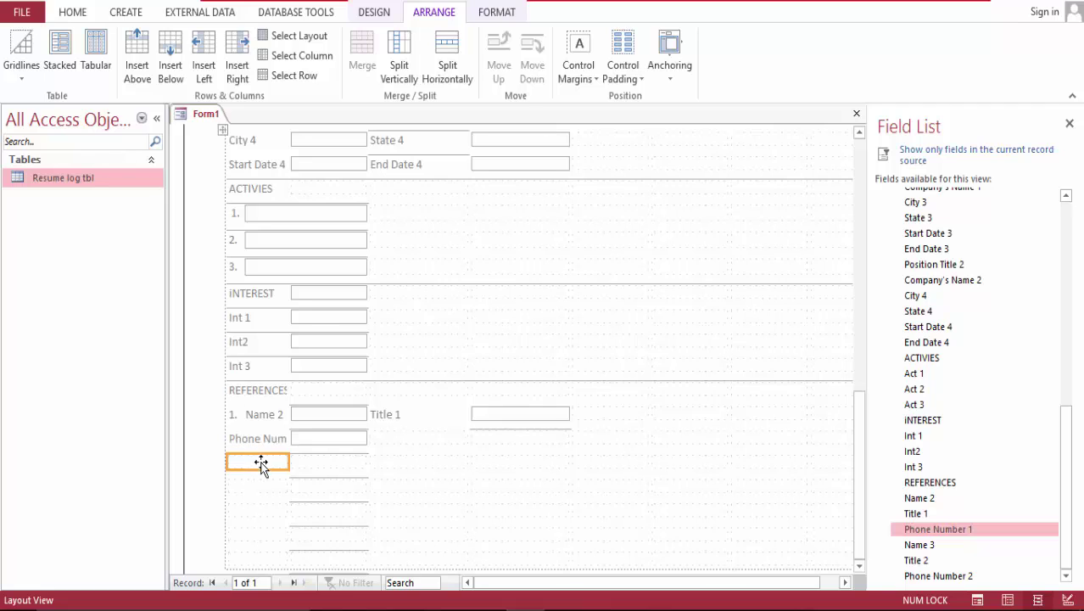
click(964, 529)
click(448, 65)
click(447, 65)
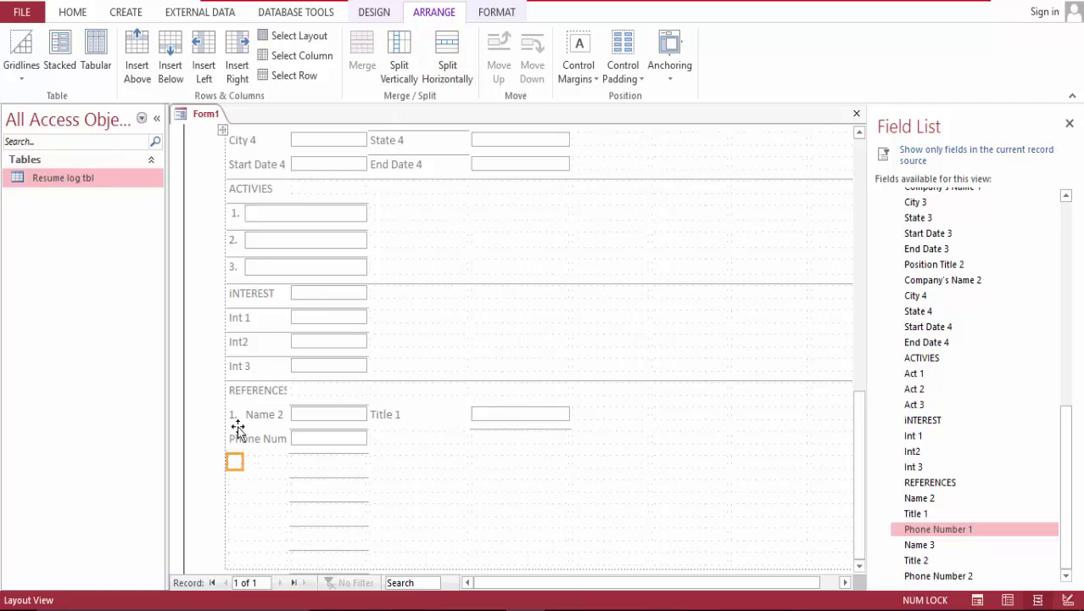
click(268, 465)
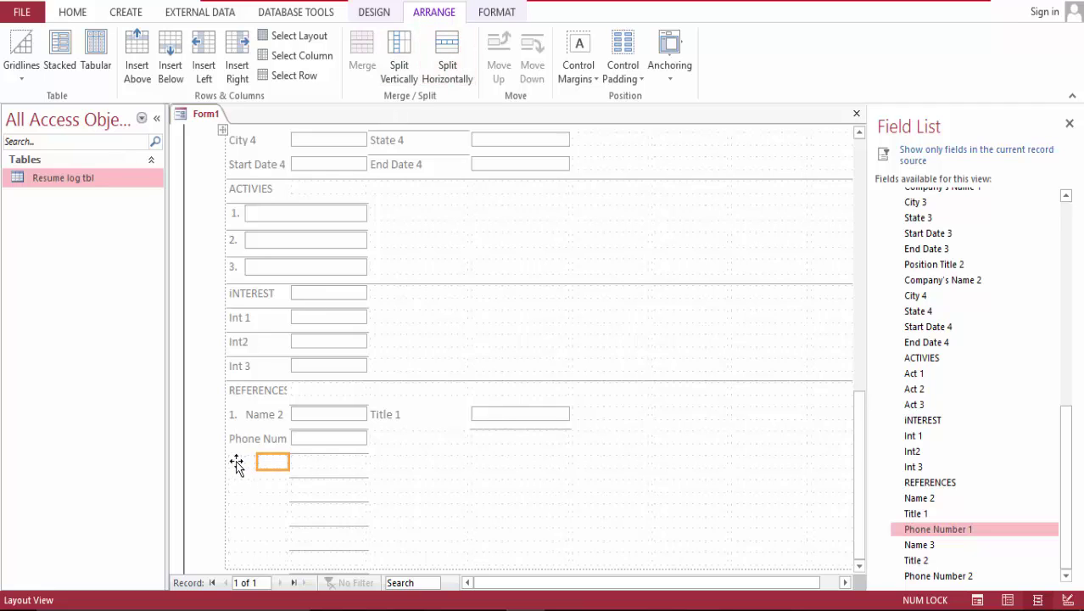
click(234, 462)
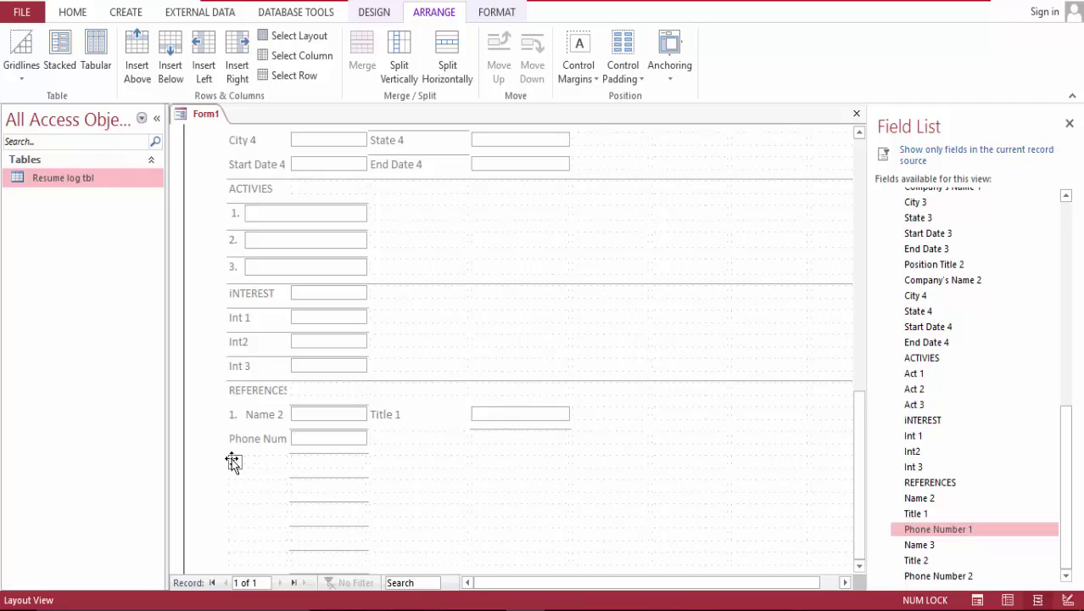
text(2.)
Step: Merge the two empty cells beside "2." under REFERENCES into one label cell
click(271, 462)
click(249, 462)
shift+click(267, 461)
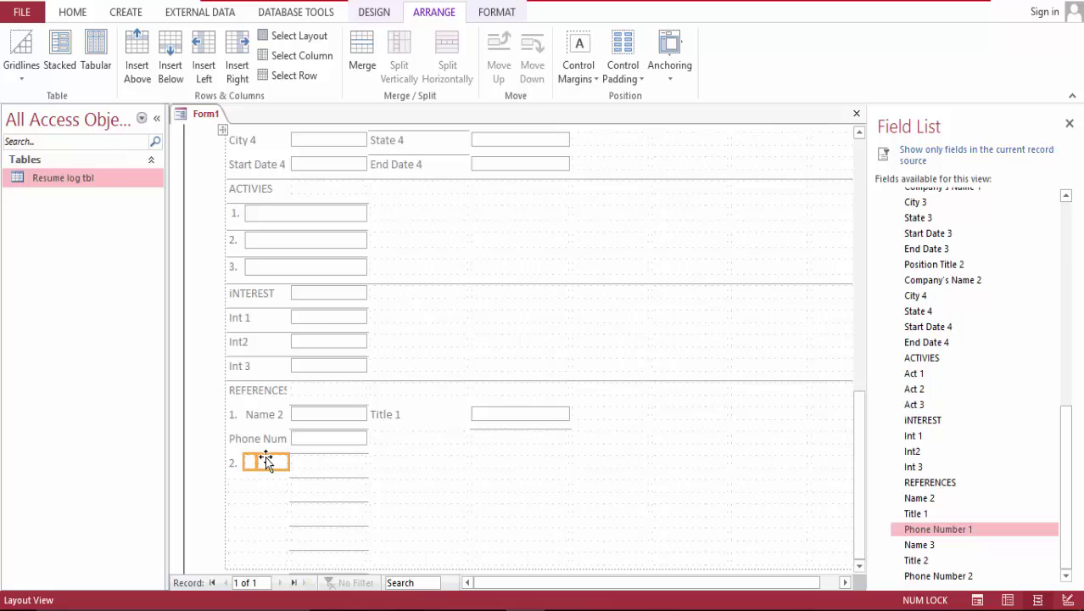
click(362, 55)
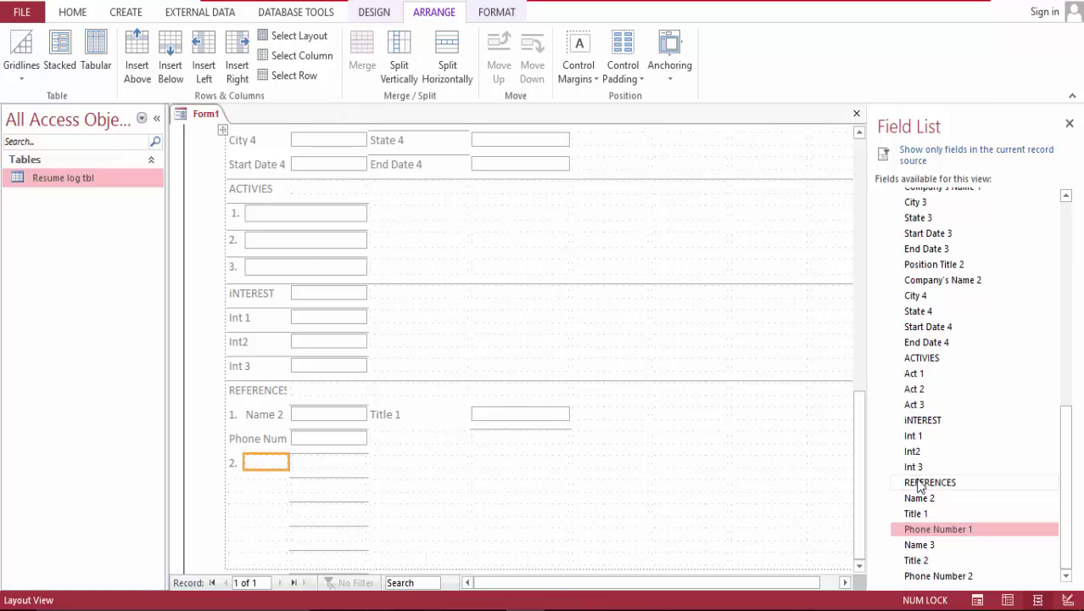
Step: Add Name 3 and Title 2 in the second reference row, with Phone Number 2 below them
drag(922, 547, 297, 470)
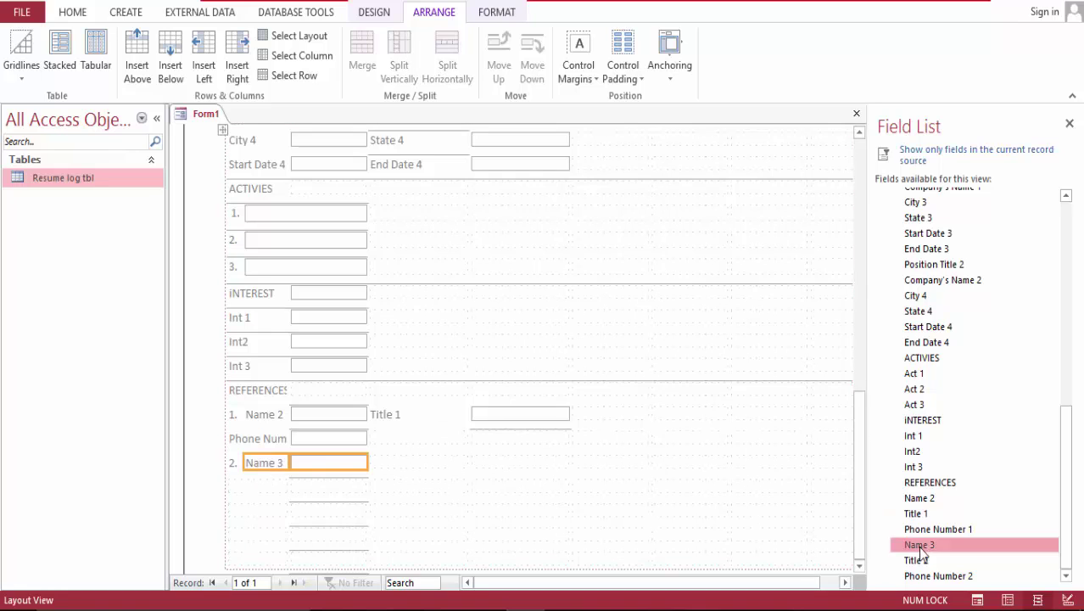
drag(918, 561, 445, 475)
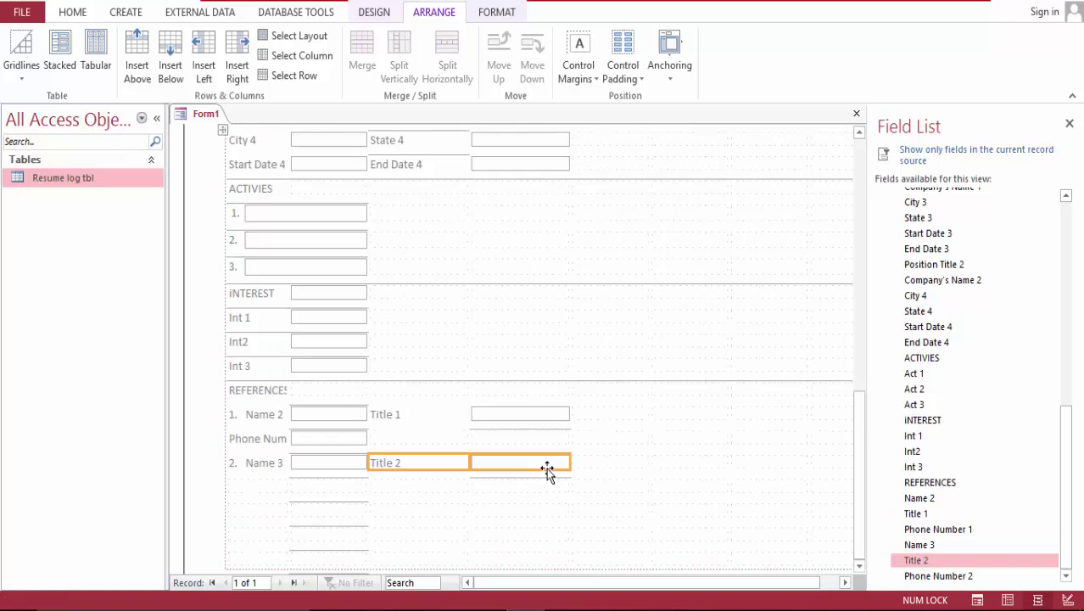
drag(923, 577, 269, 487)
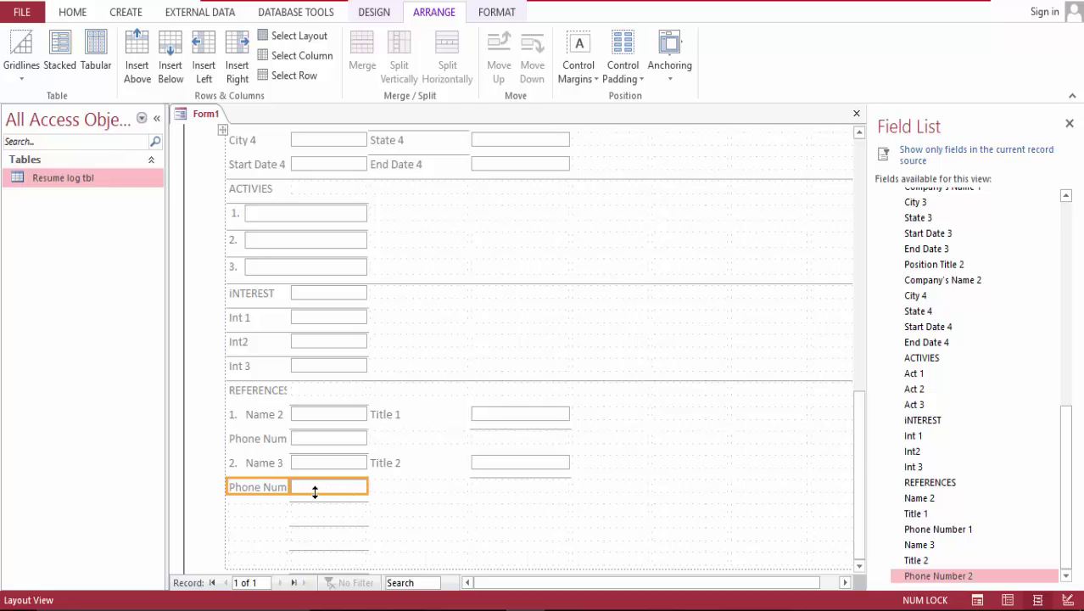
click(423, 513)
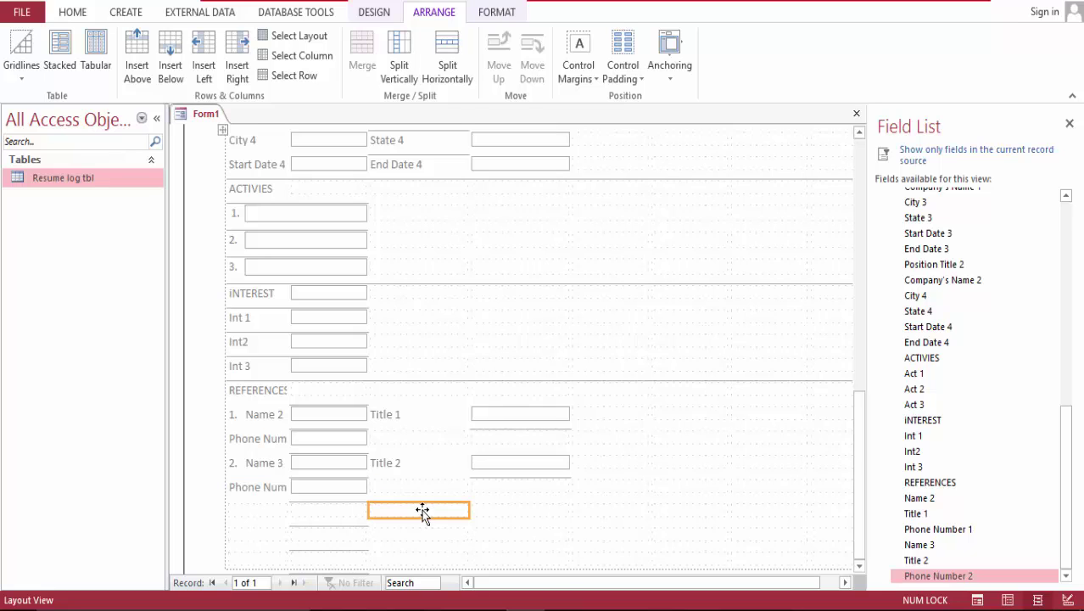
Step: Shorten the second reference's phone number label to "Phone #"
click(266, 489)
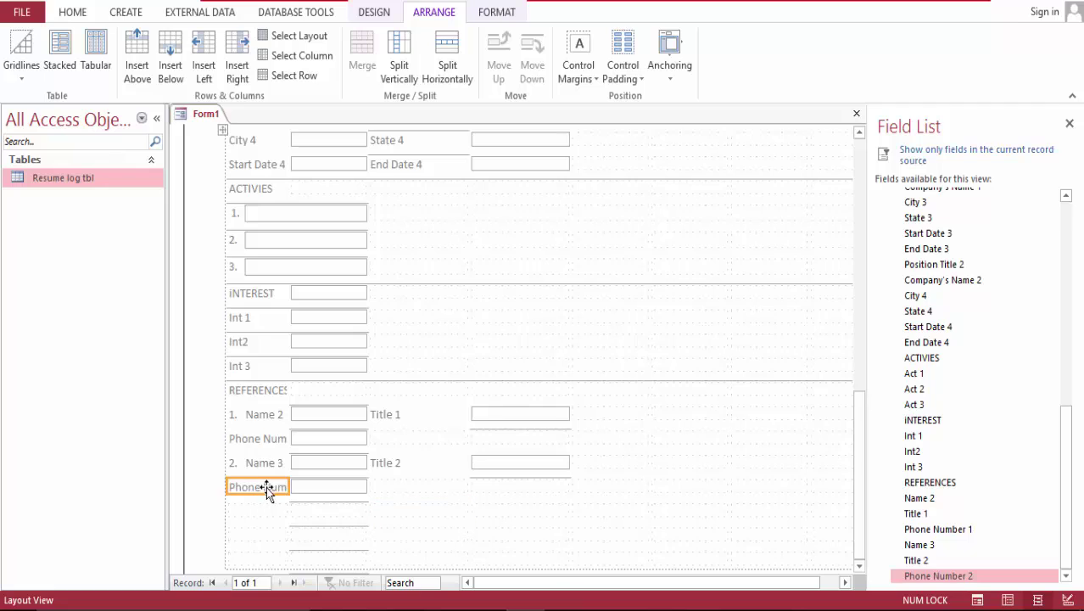
double_click(285, 486)
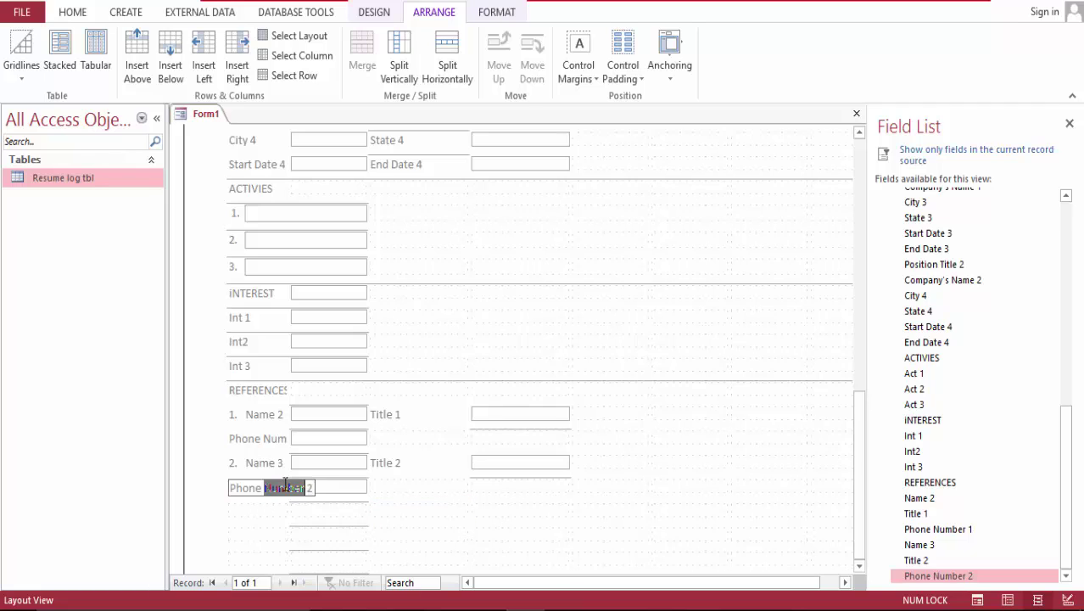
drag(314, 488, 272, 488)
key(BackSpace)
text(#)
click(341, 514)
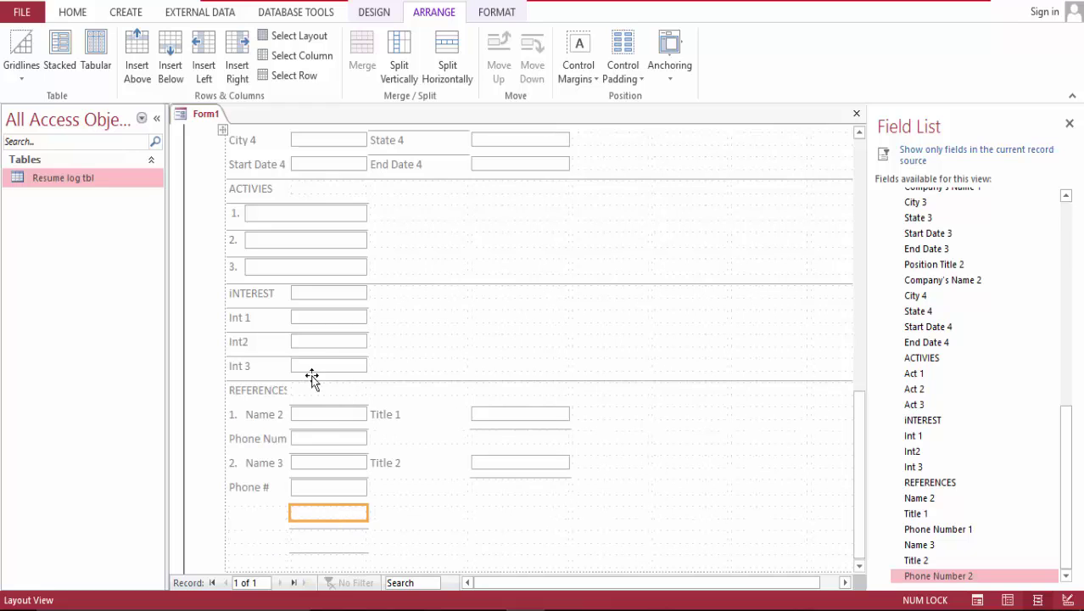
Step: Shorten the first reference's phone number label to "Phone #"
click(276, 439)
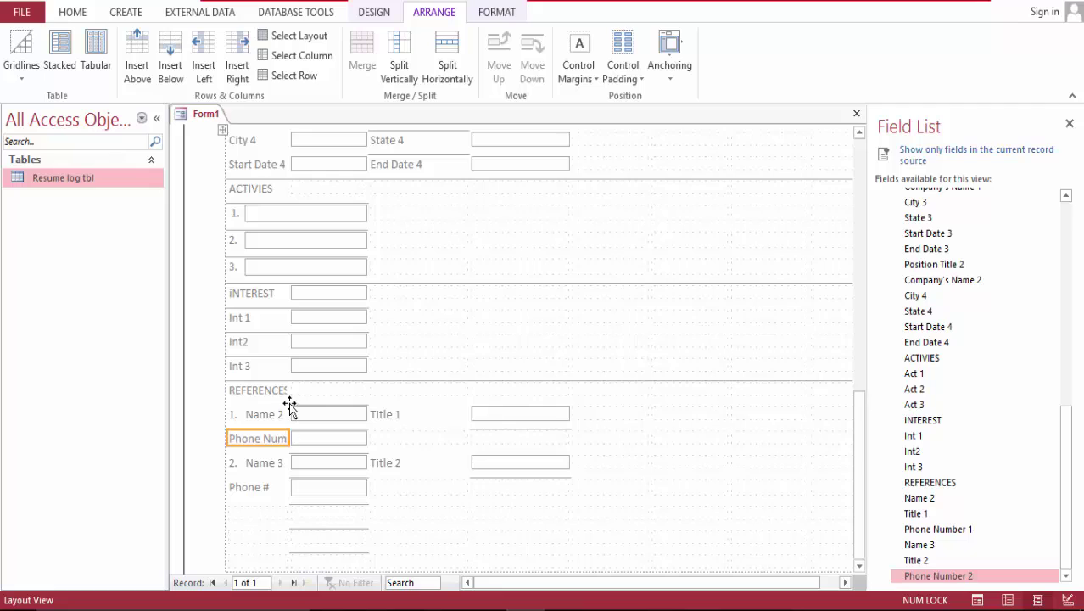
double_click(283, 441)
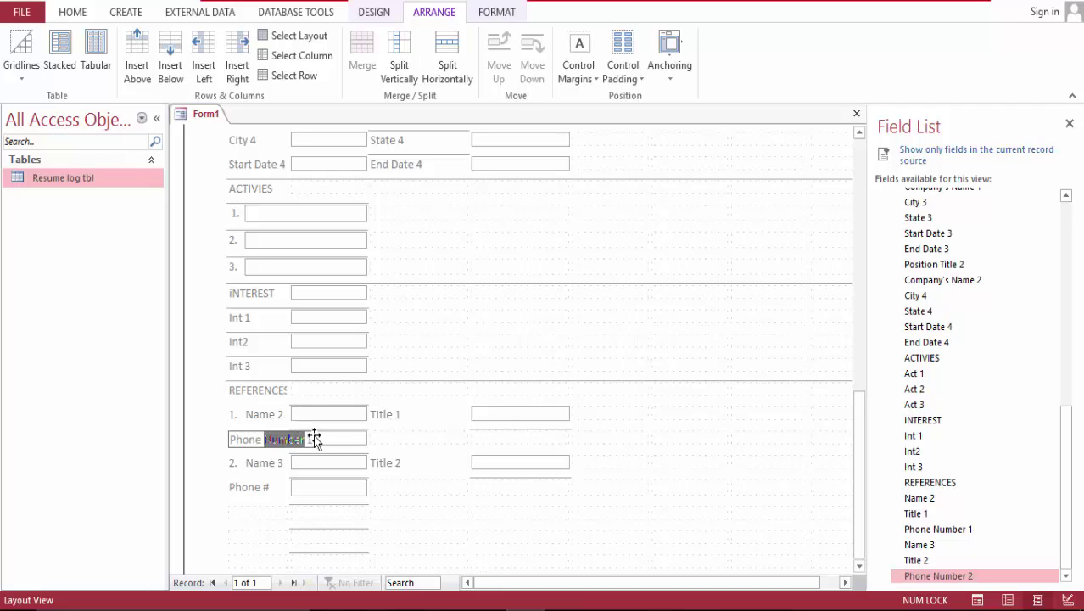
drag(313, 439, 267, 436)
text(#)
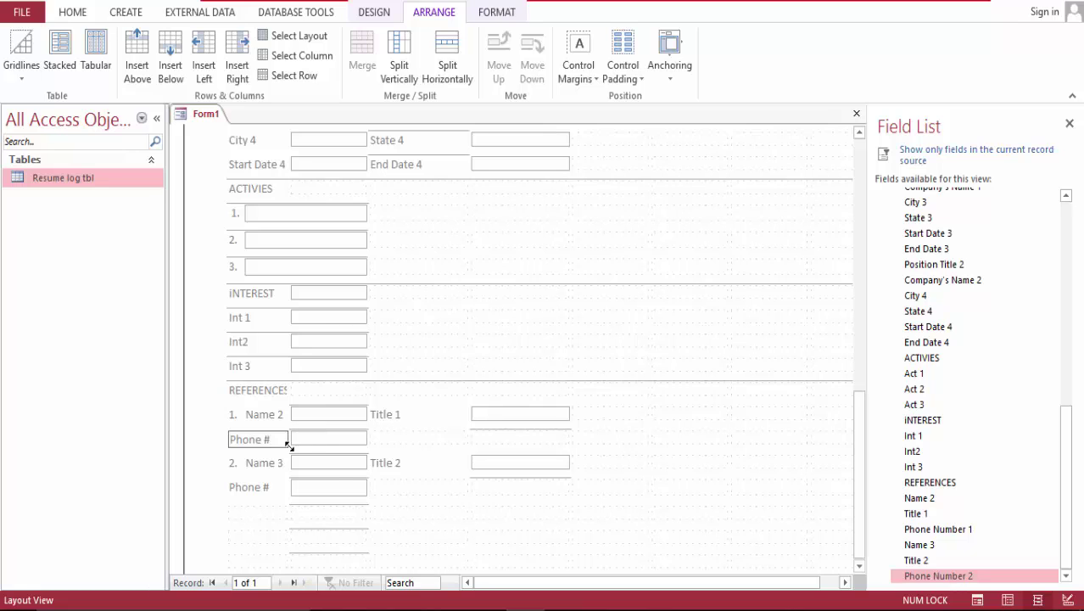
click(424, 518)
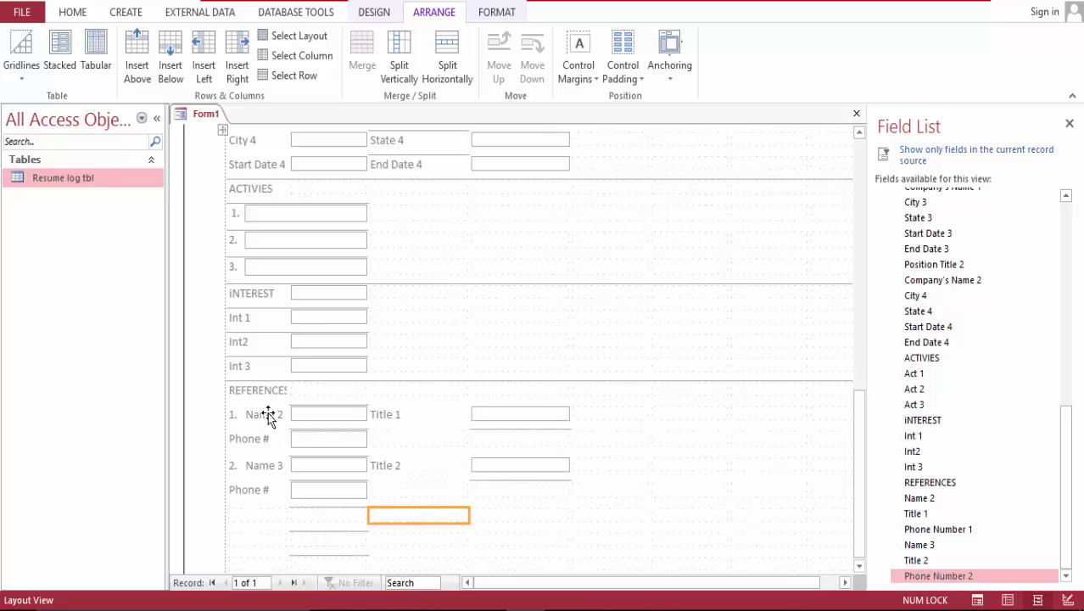
Step: Remove the trailing numbers from the Name and Title labels of both references, leaving "Name" and "Title"
click(268, 416)
double_click(283, 414)
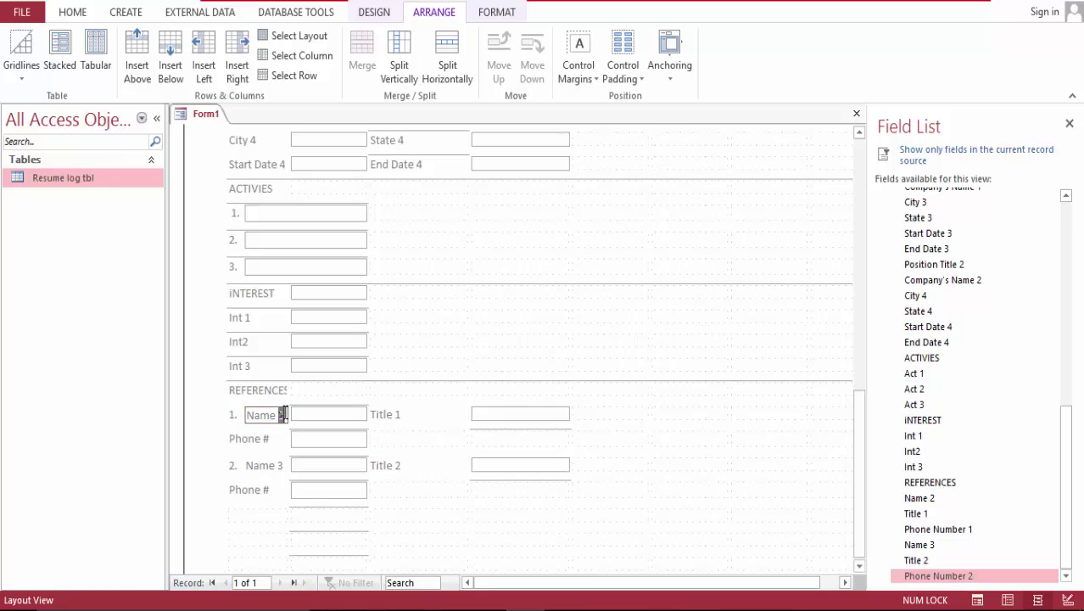
click(396, 412)
double_click(413, 414)
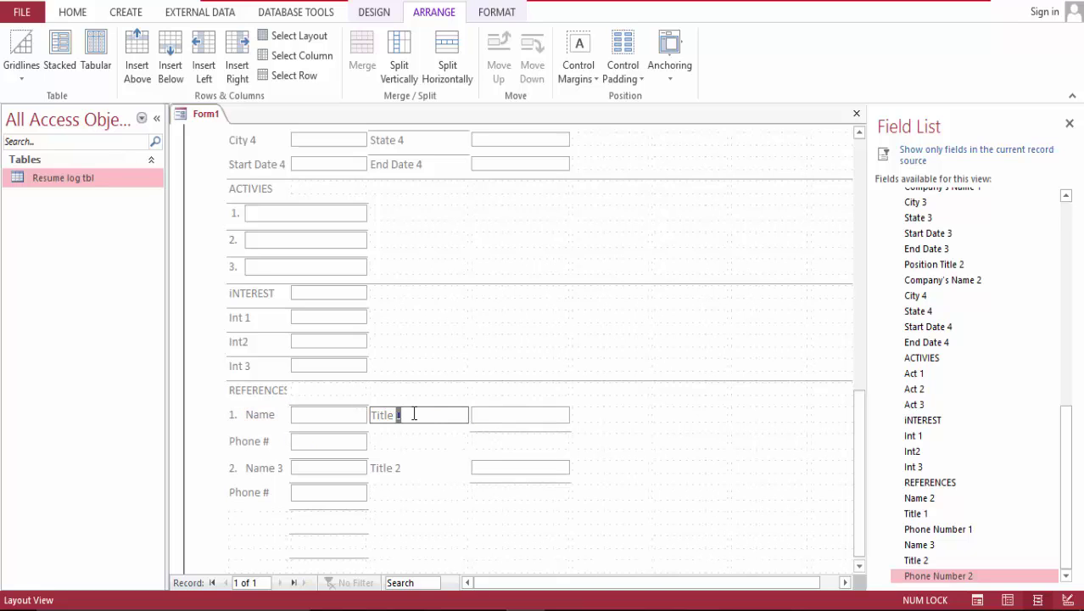
click(394, 469)
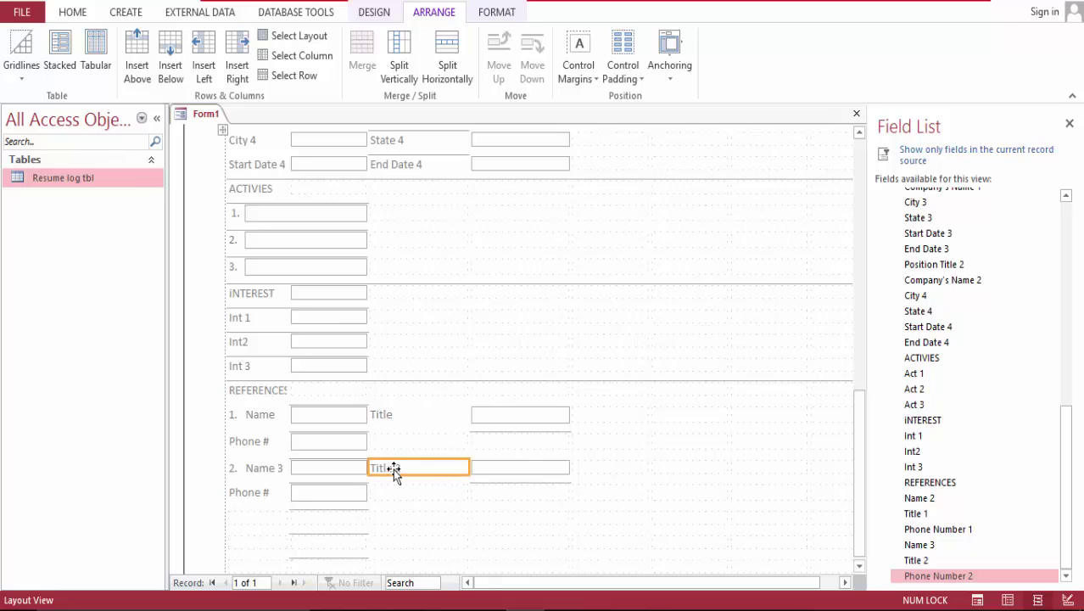
double_click(407, 467)
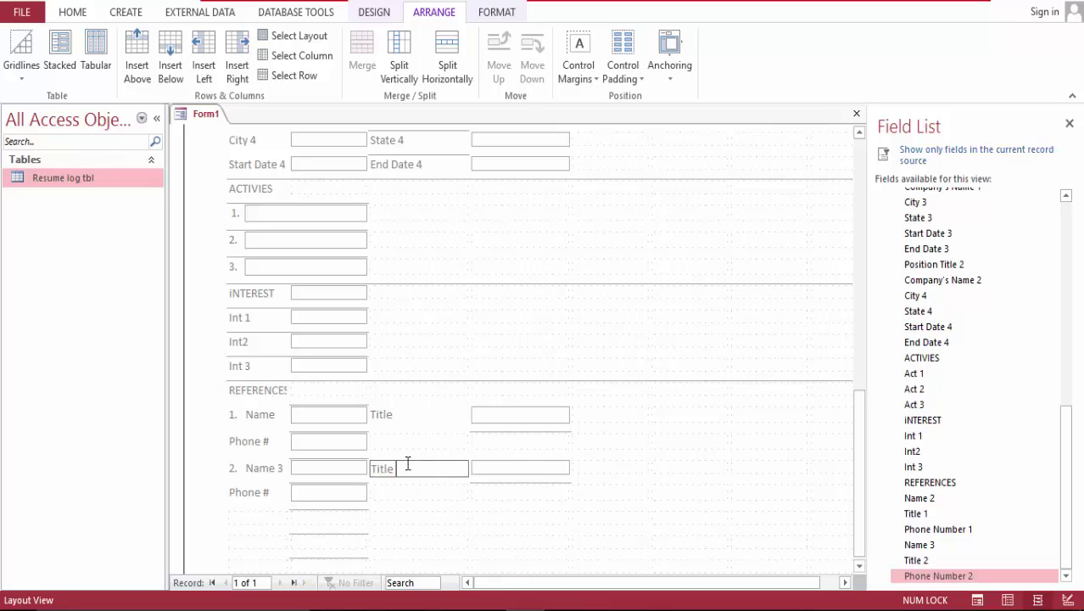
double_click(279, 469)
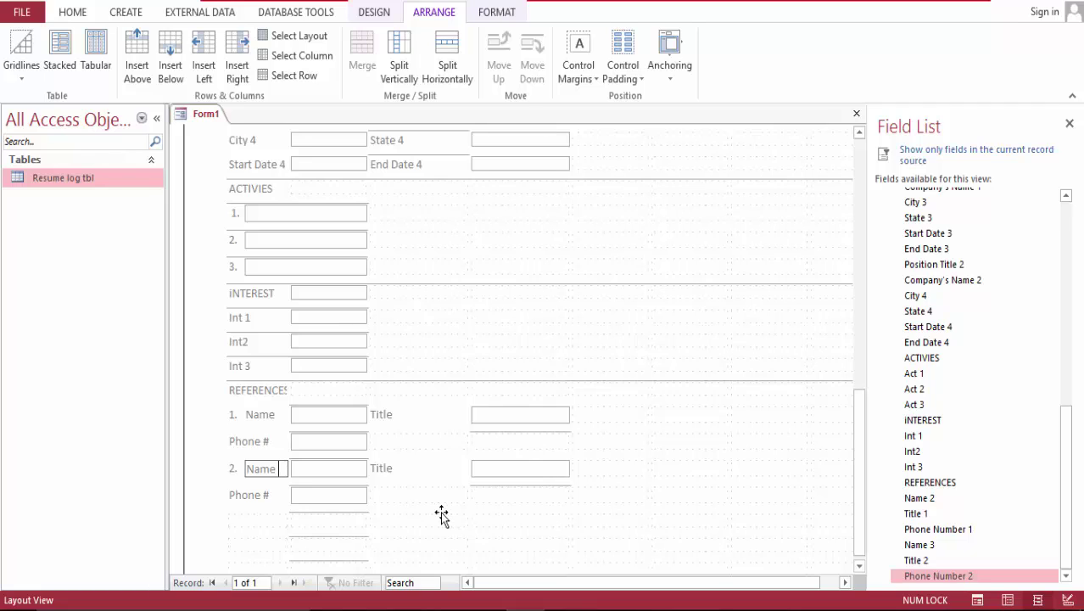
Step: Split the Title label cell of each reference horizontally twice so the label sits in a narrow first cell
click(419, 464)
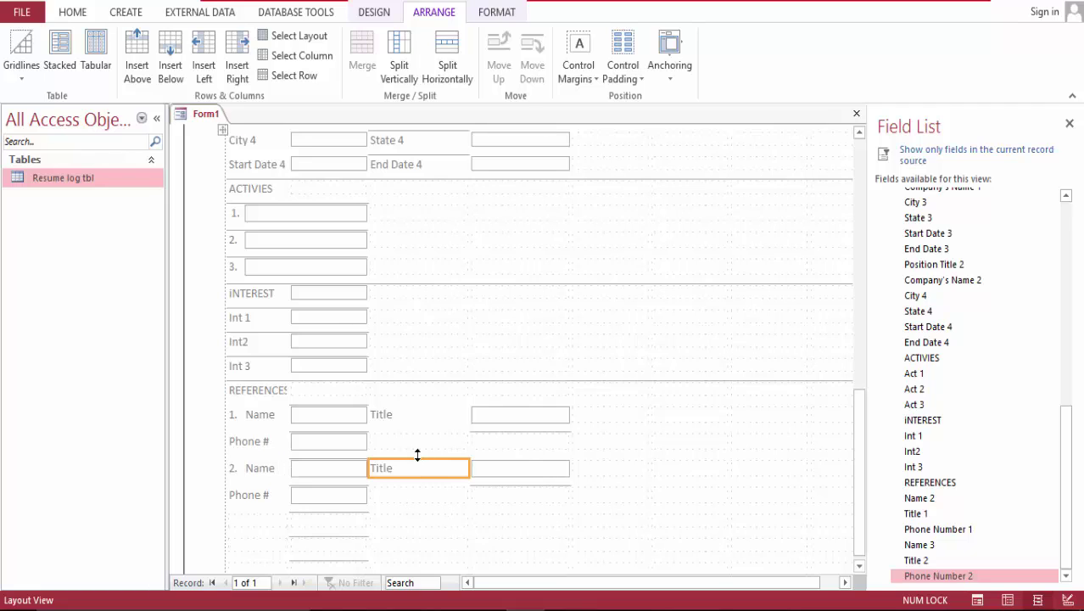
click(449, 50)
click(449, 52)
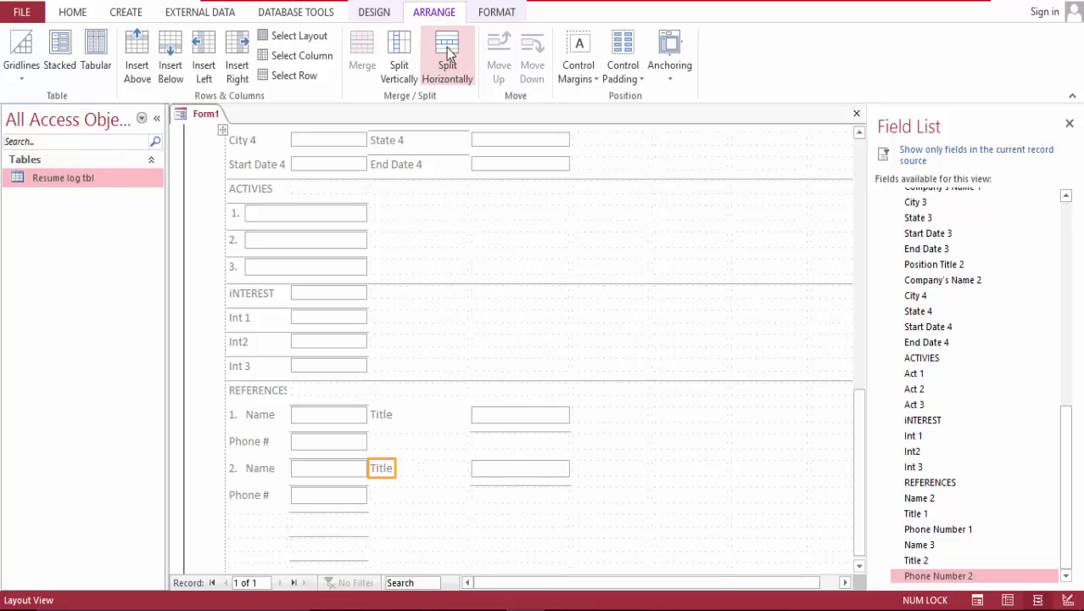
click(381, 415)
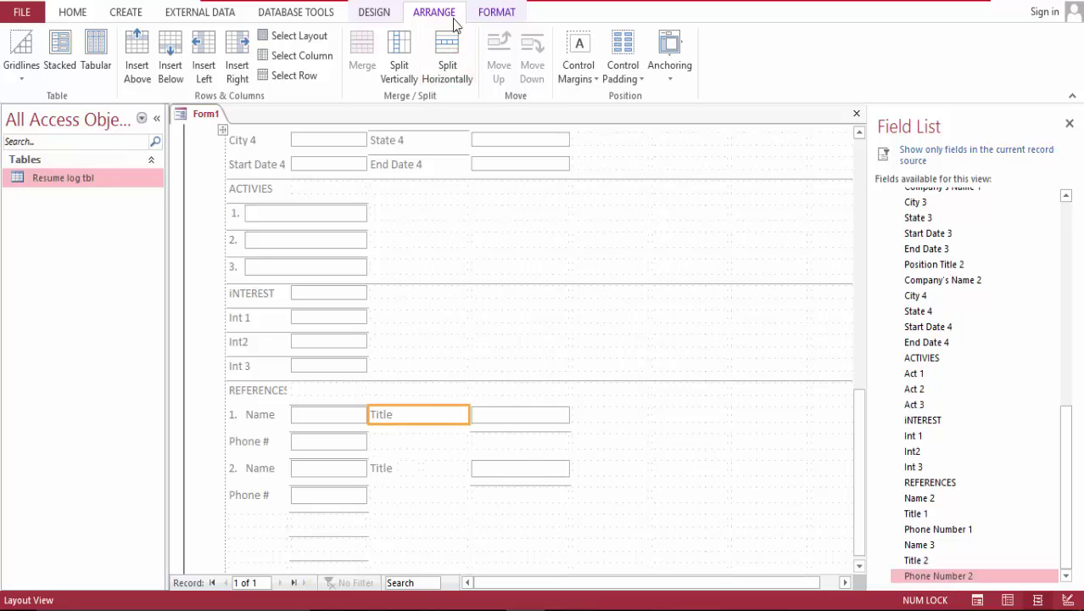
click(440, 53)
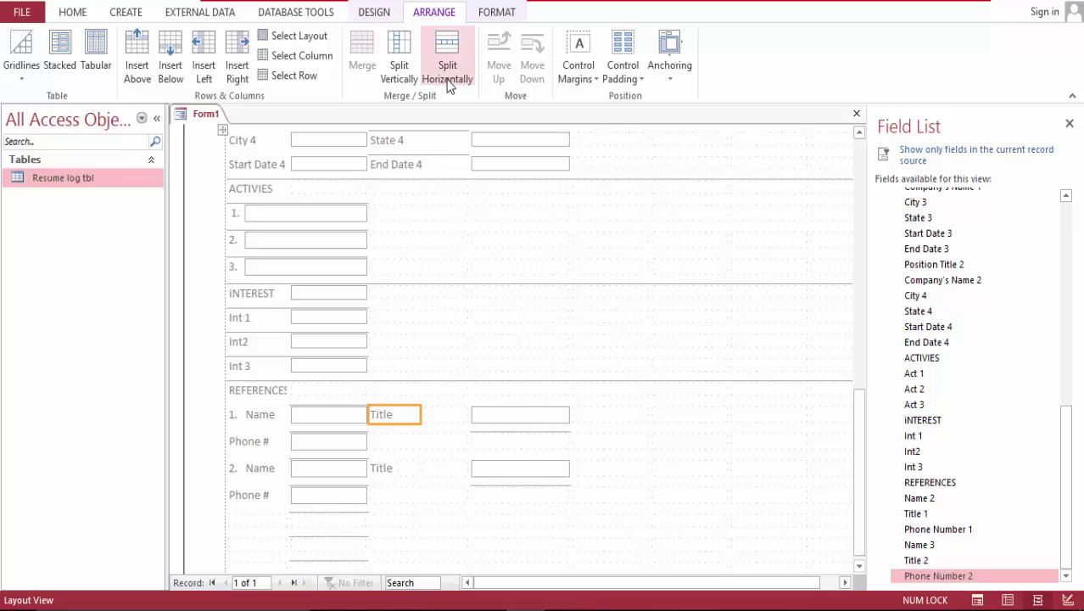
key(Delete)
key(ctrl+z)
Step: Merge the two empty cells beside the first reference's Title label with its text box
click(411, 416)
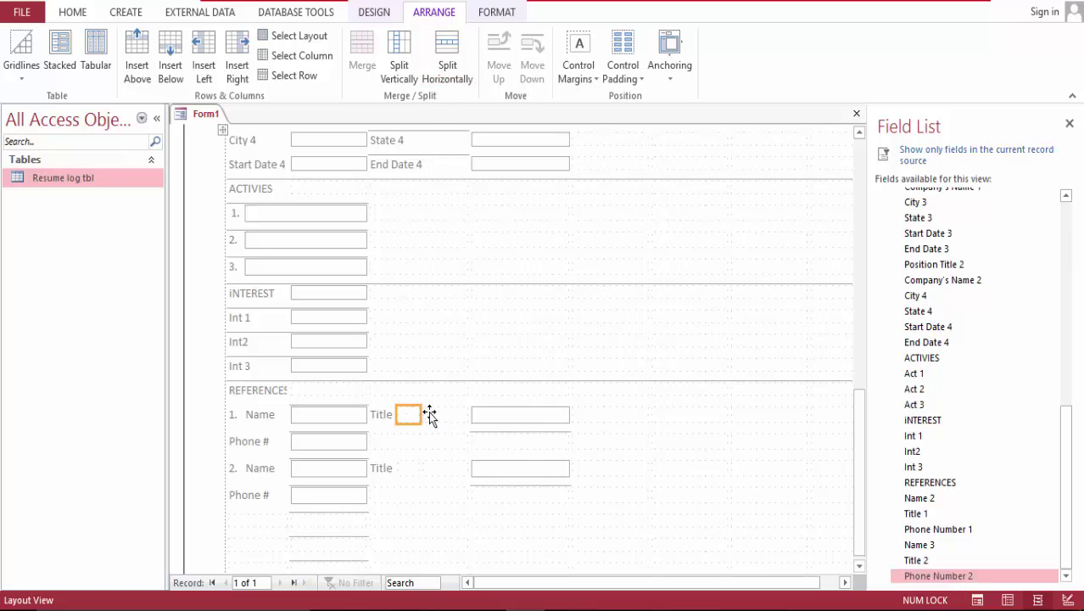
drag(434, 413, 485, 414)
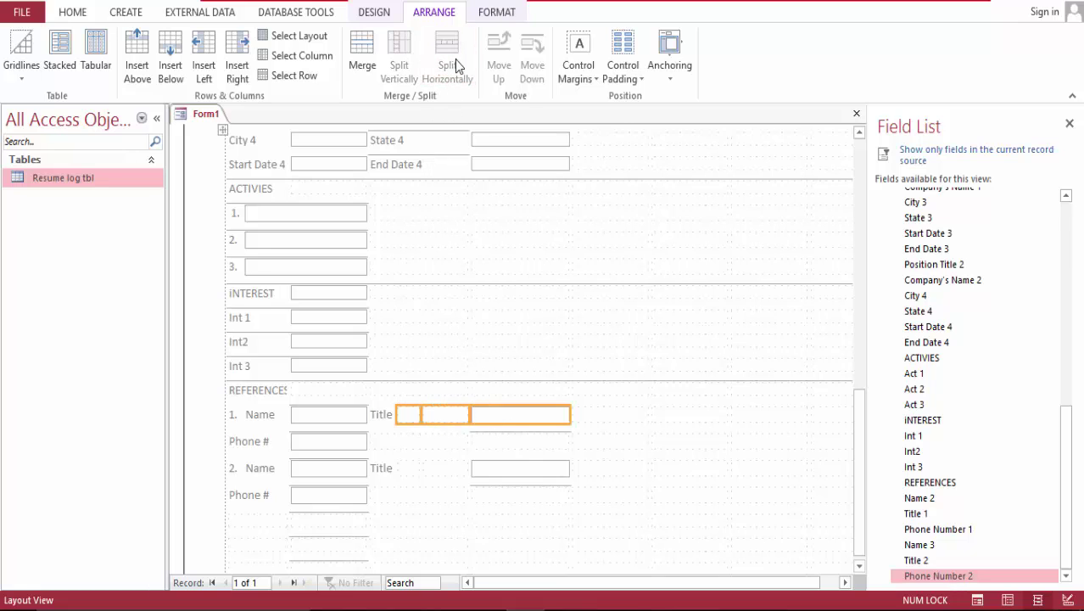